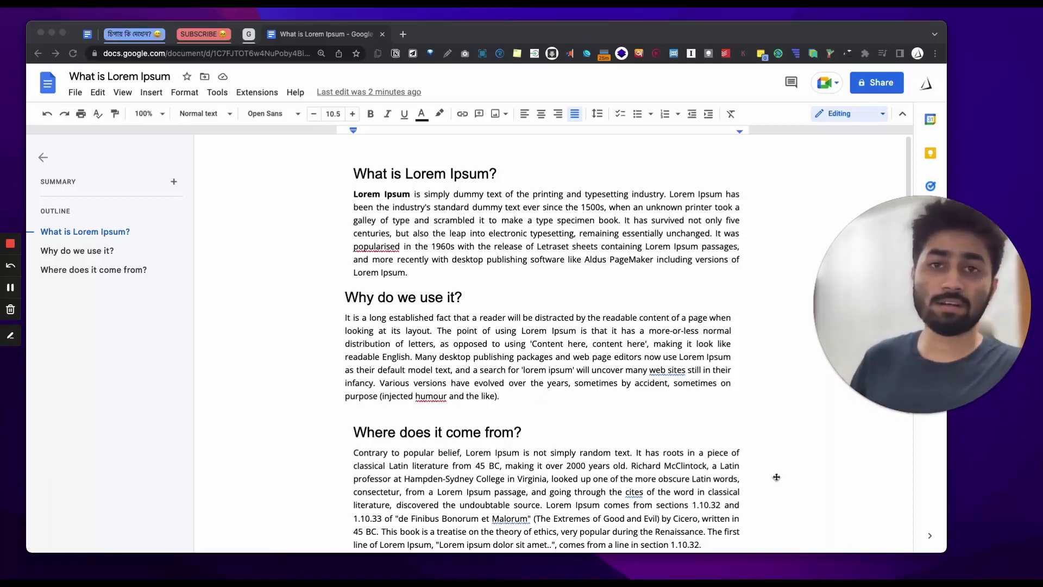
Step: Open sharing with others for the document and set its general access to Anyone with the link, keeping the Viewer role
click(76, 93)
click(73, 94)
mouse_move(239, 183)
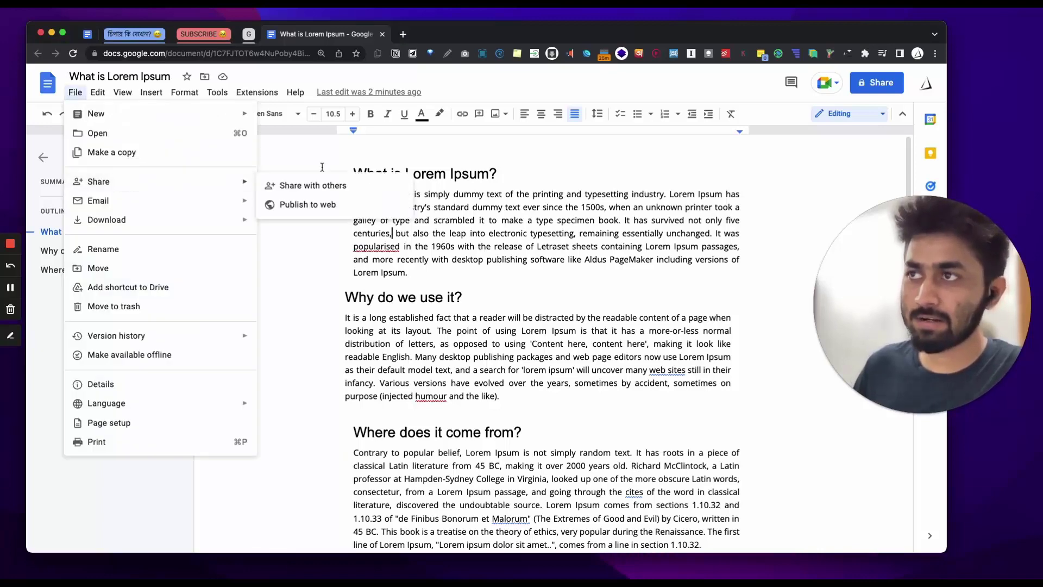
click(322, 190)
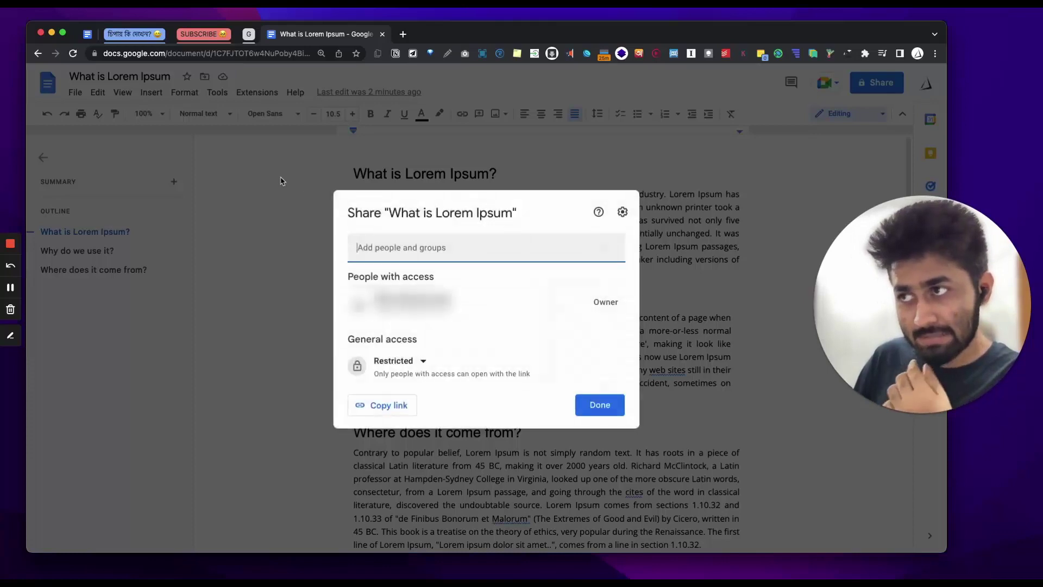
click(411, 379)
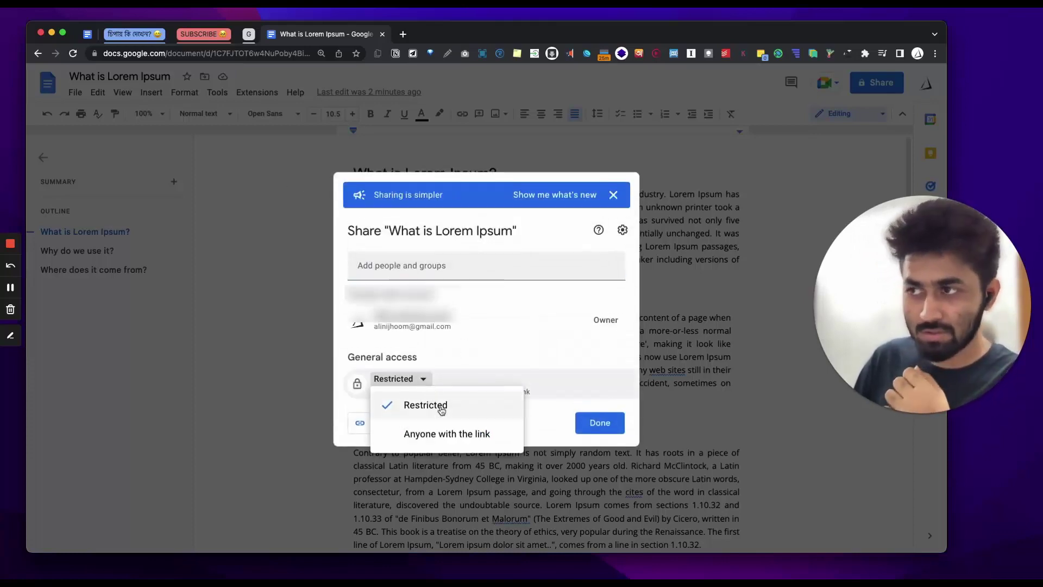
click(438, 434)
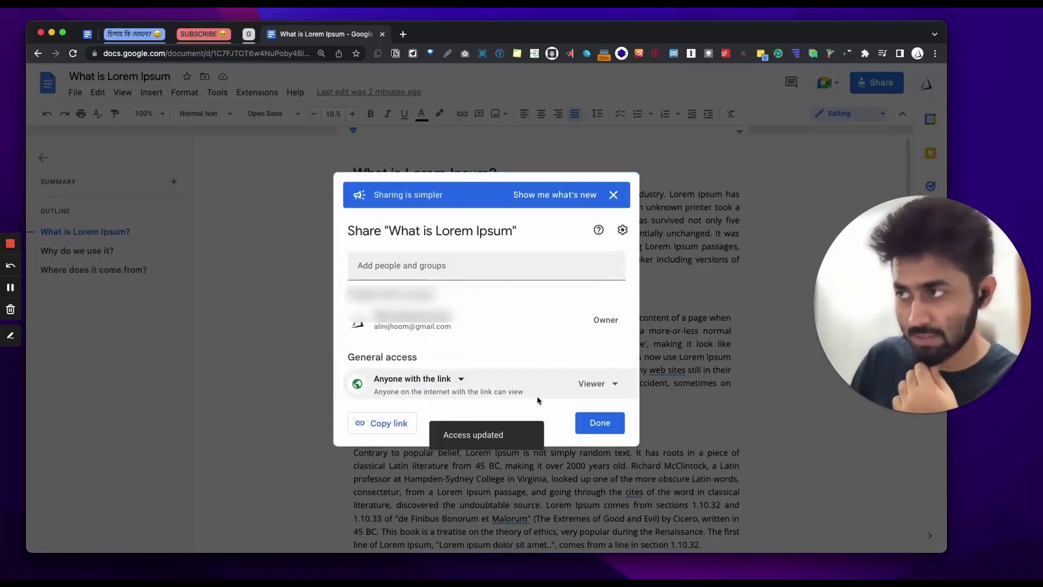
click(588, 389)
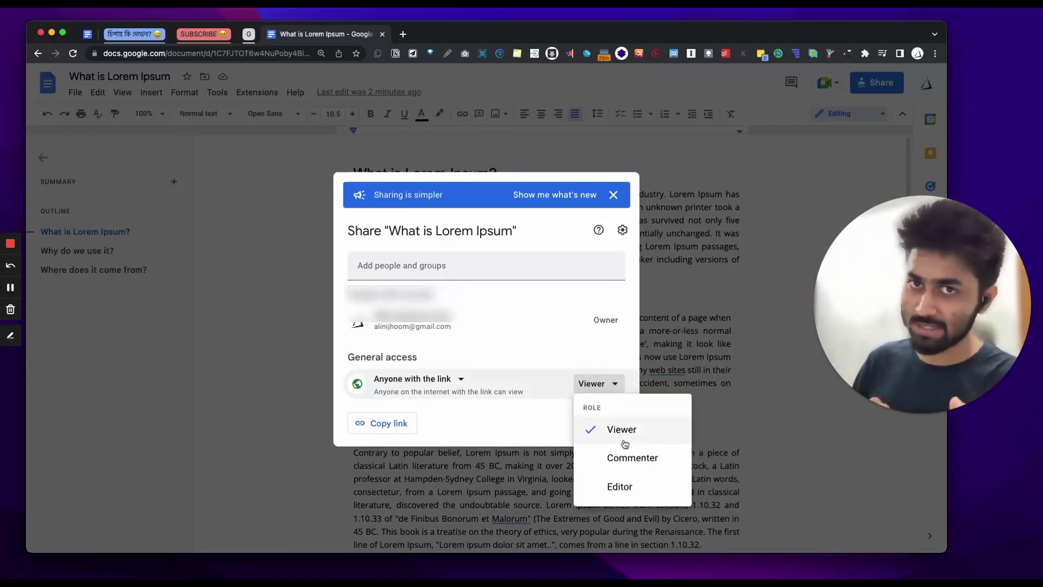
click(465, 357)
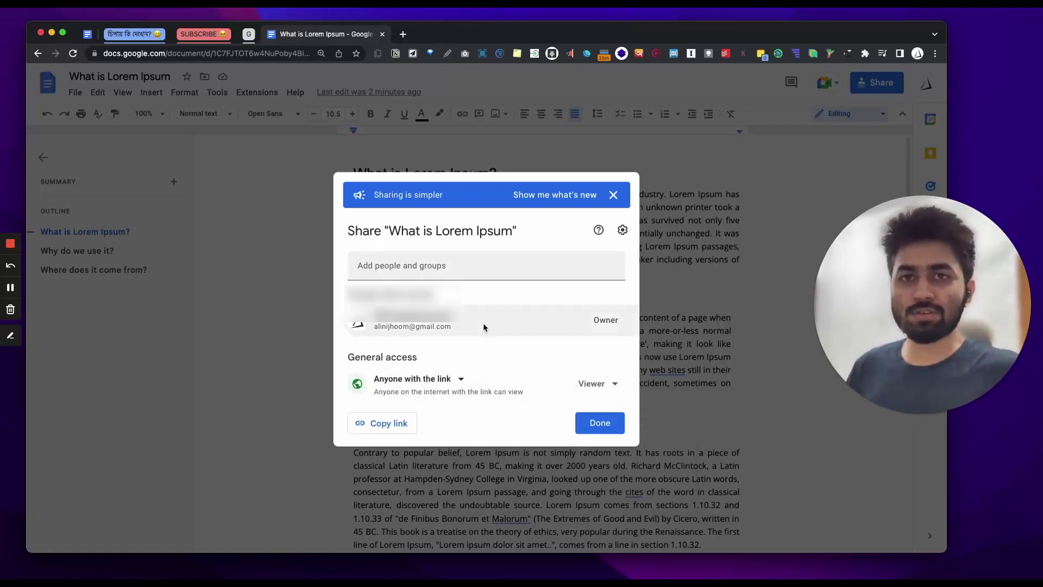
Step: Turn off the option for viewers and commenters to download, print, and copy, and finish the sharing setup
click(624, 230)
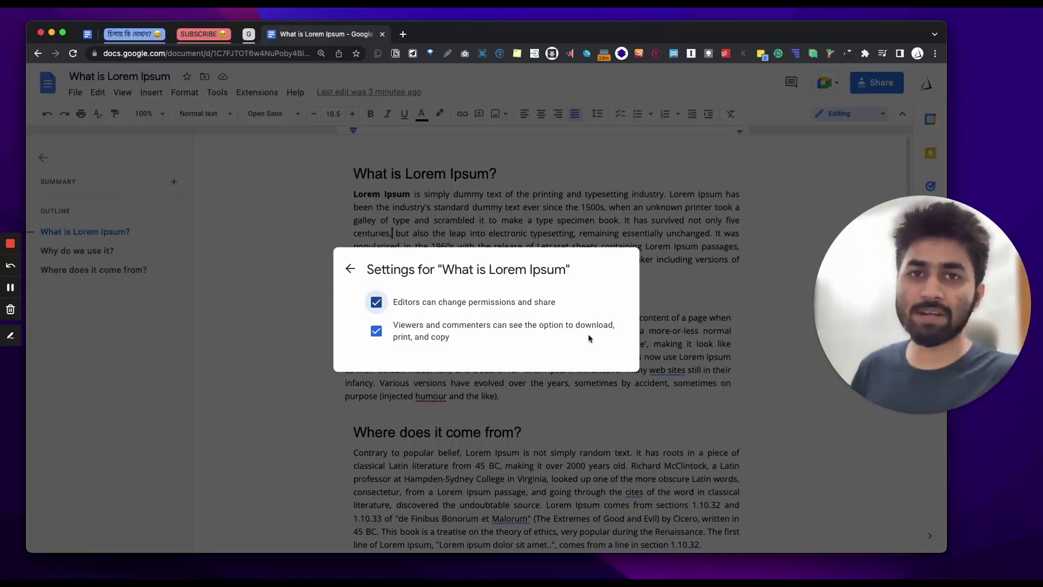
click(377, 330)
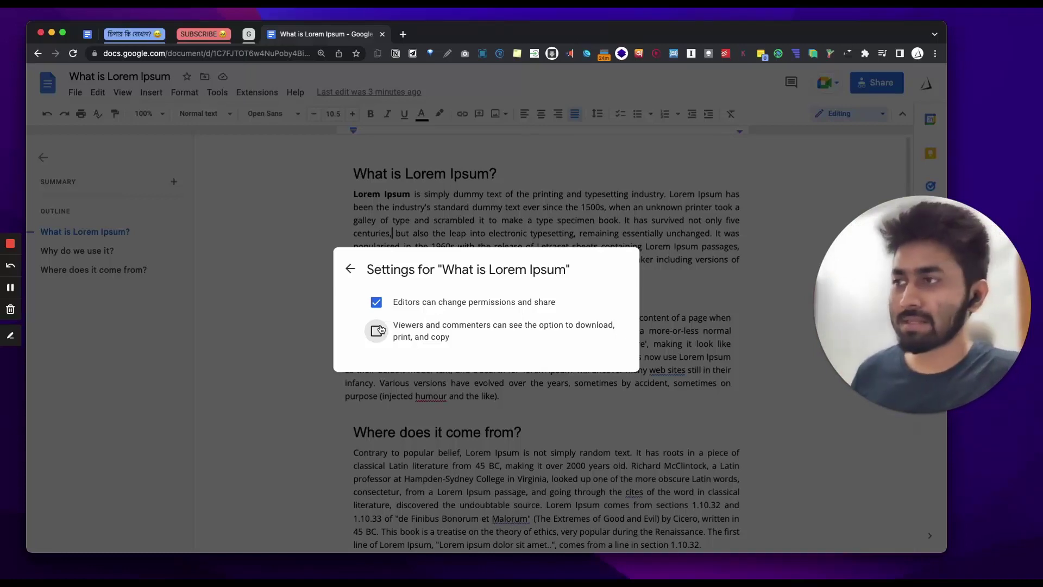
click(351, 265)
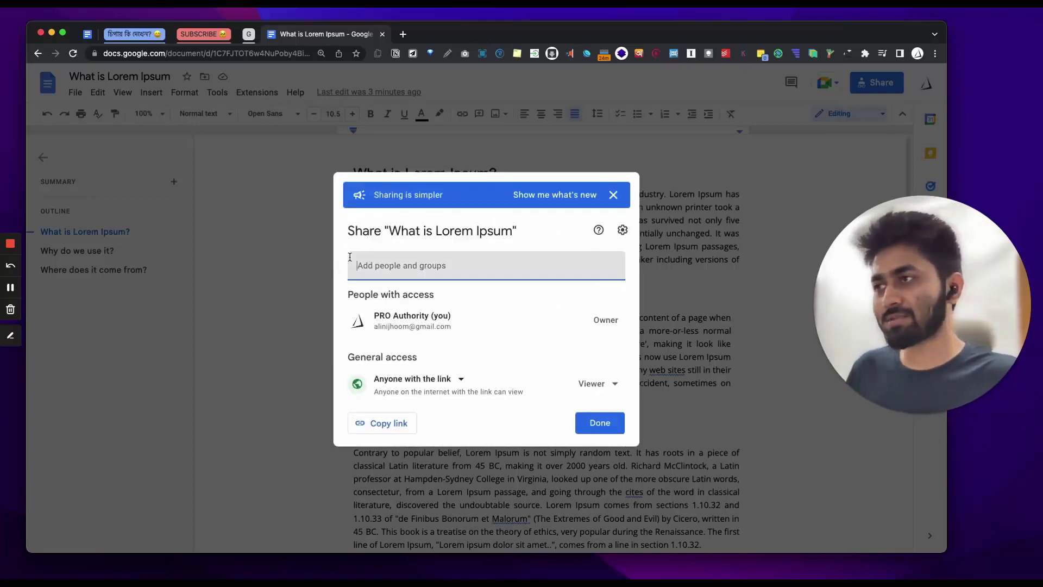
click(600, 422)
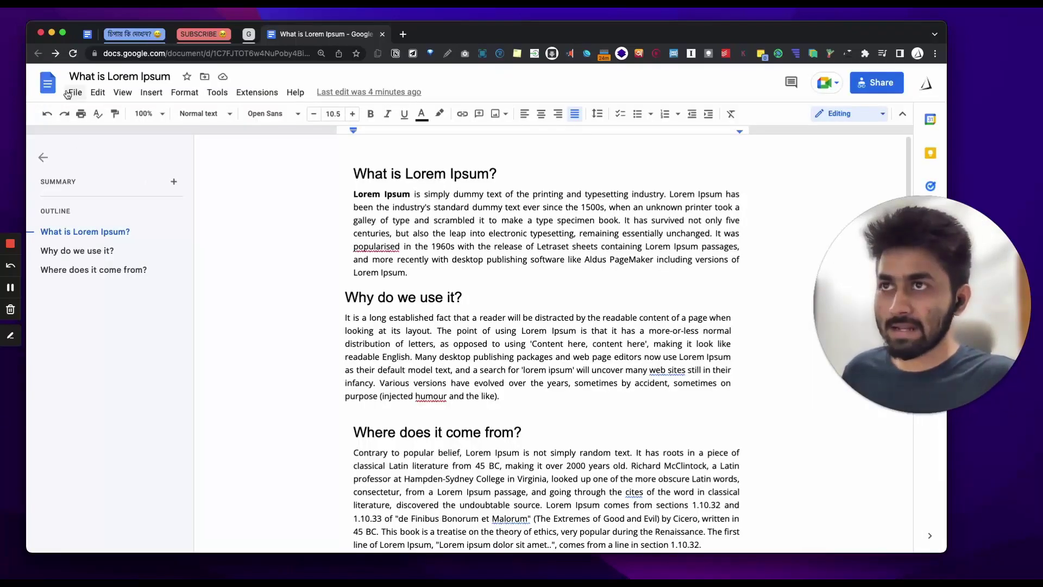
Step: Publish the document to the web as a link and confirm the publishing
click(72, 93)
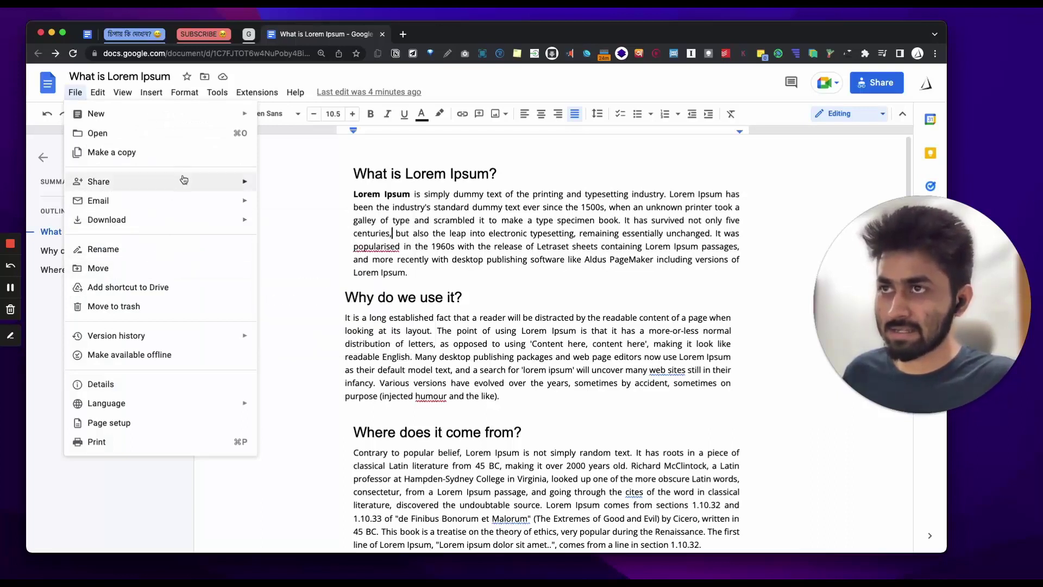
mouse_move(198, 177)
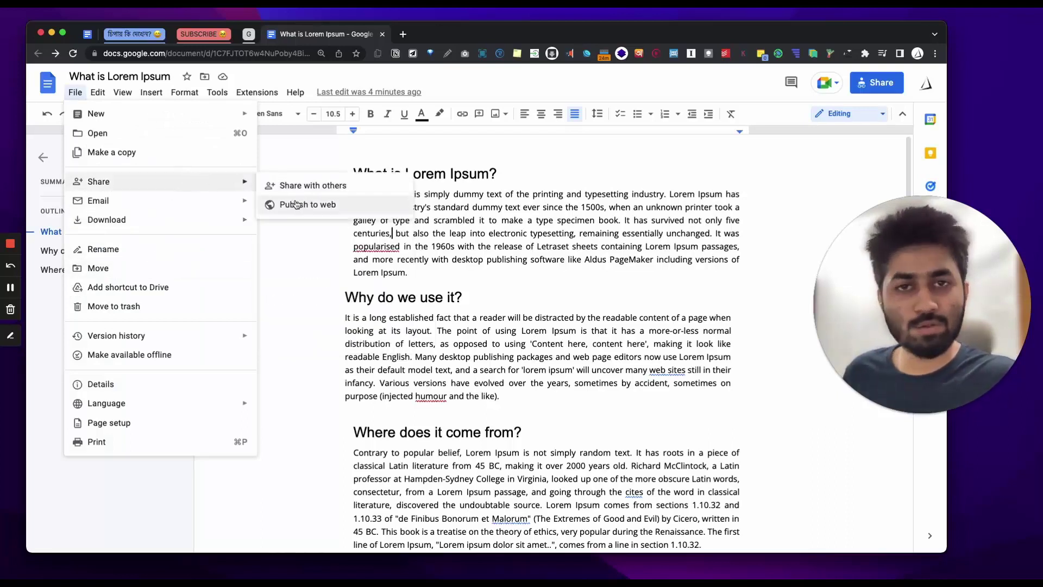
click(312, 214)
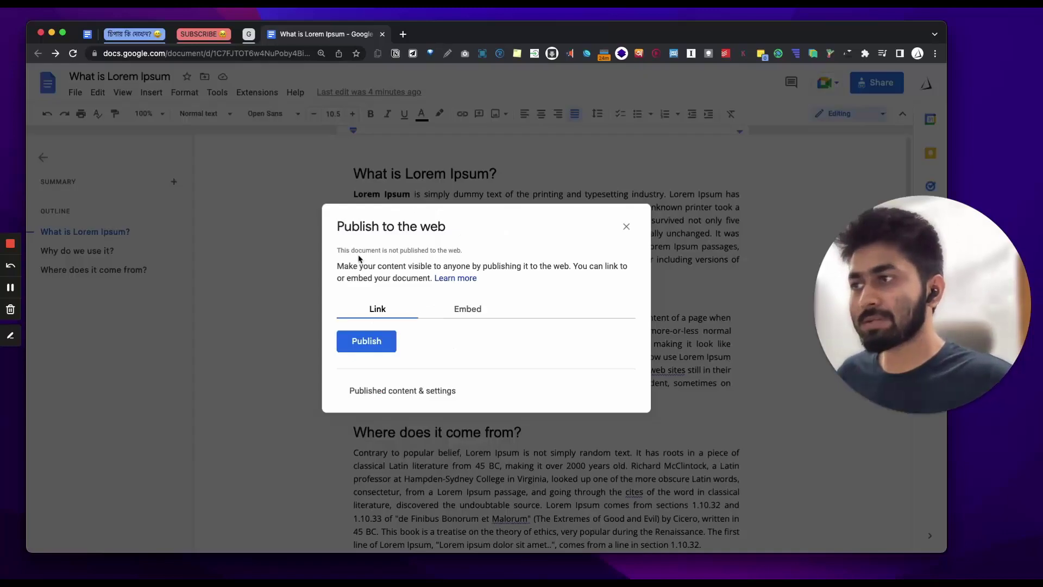
click(377, 343)
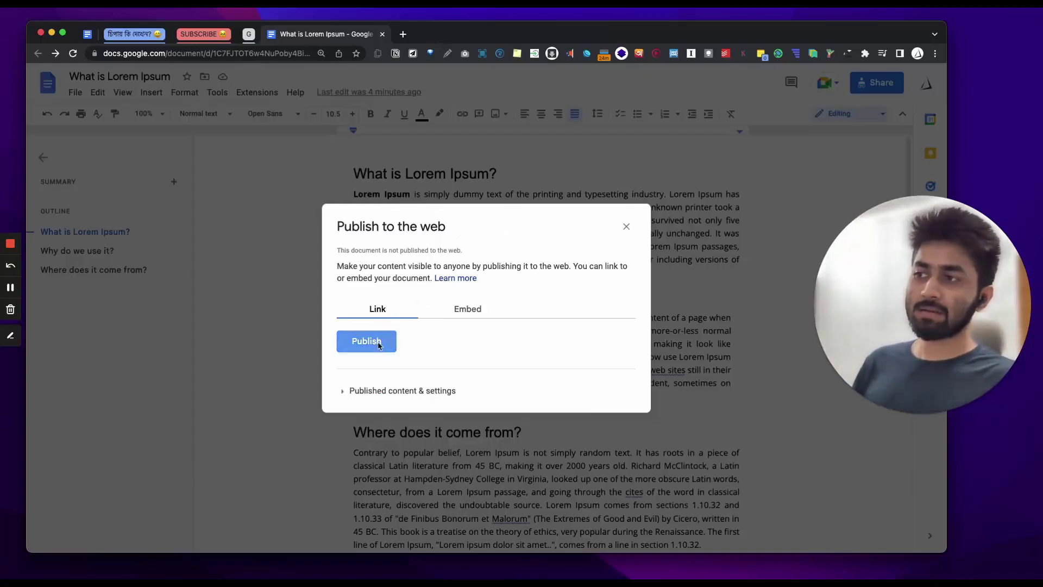
click(577, 117)
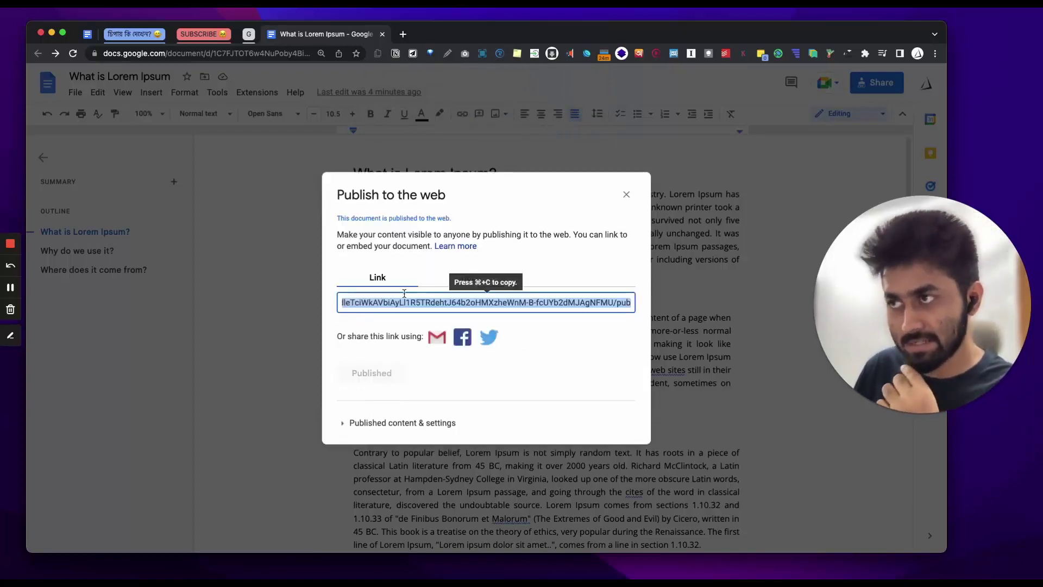
Step: Copy the published document's link and load it in a new incognito window
right_click(434, 304)
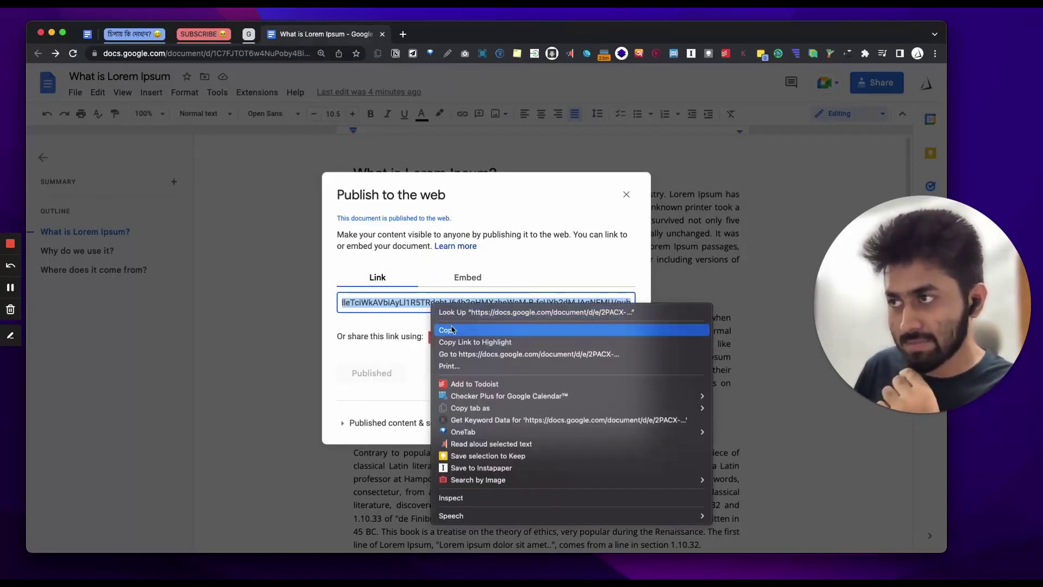
click(454, 330)
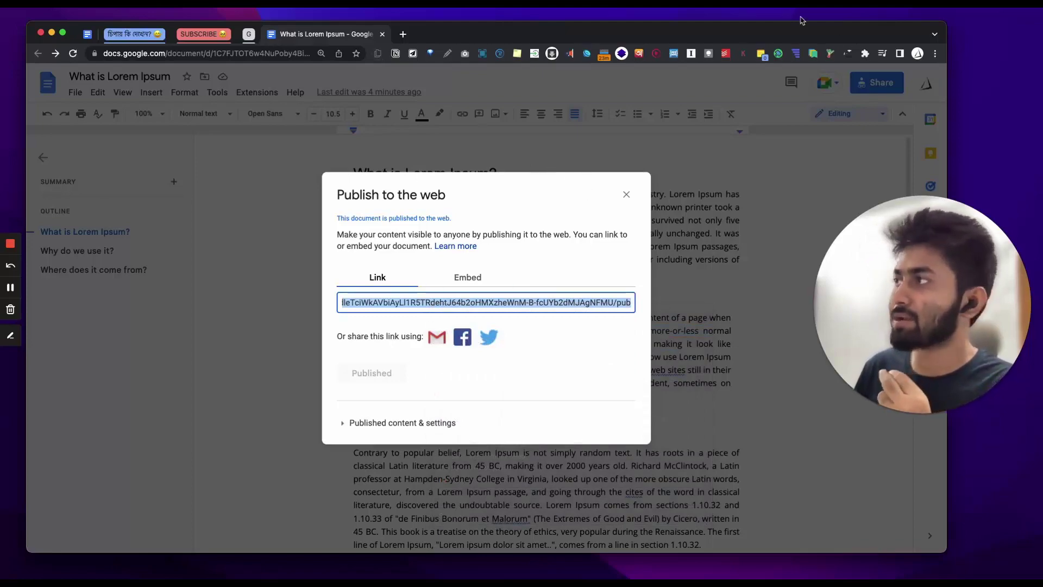
click(935, 53)
click(809, 104)
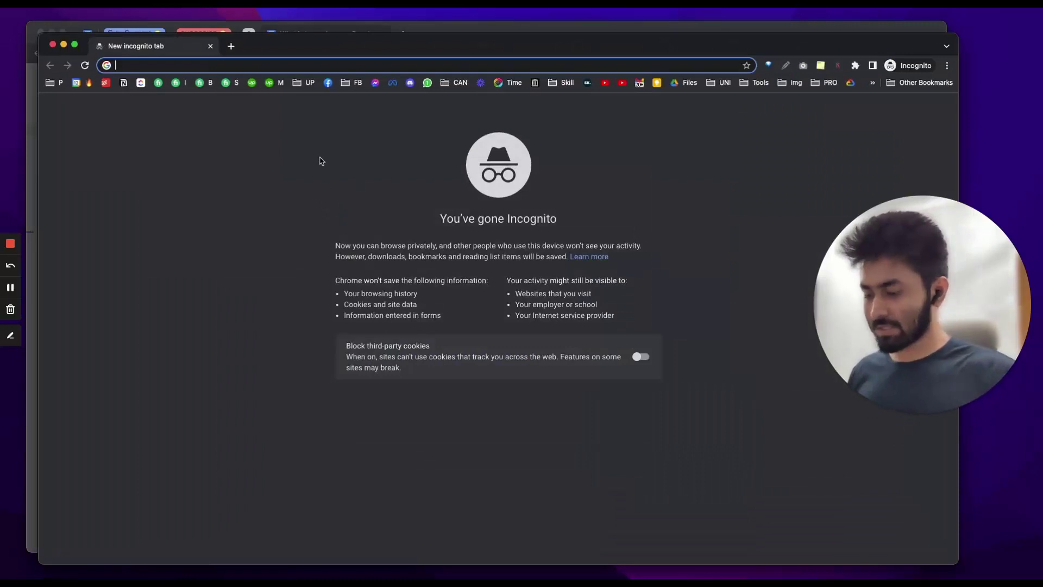
key(super+v)
key(Return)
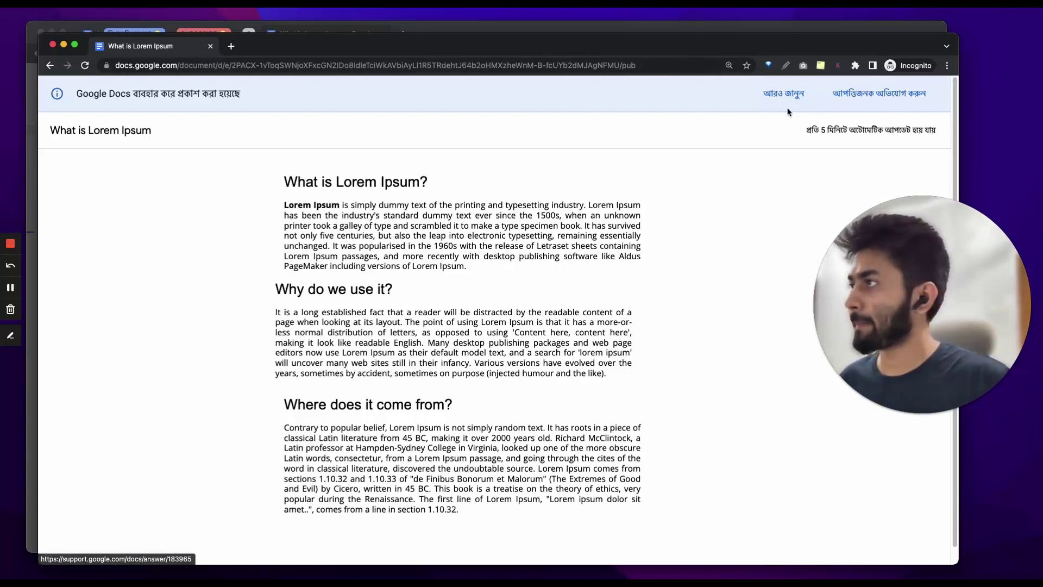
Step: Look over the published page, reload it, and close the incognito window
scroll(810, 174, down, 2)
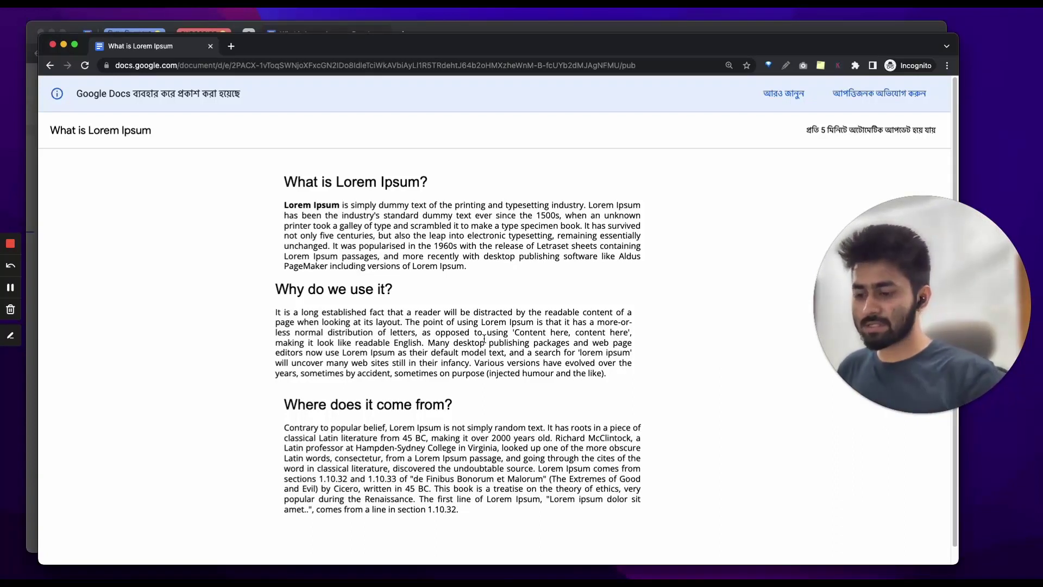
click(85, 65)
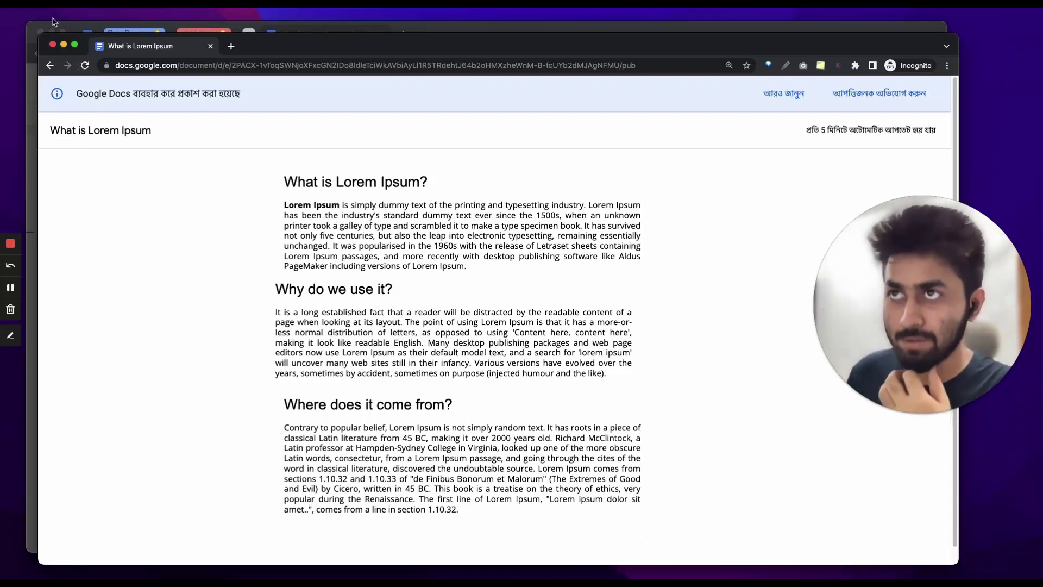
click(54, 45)
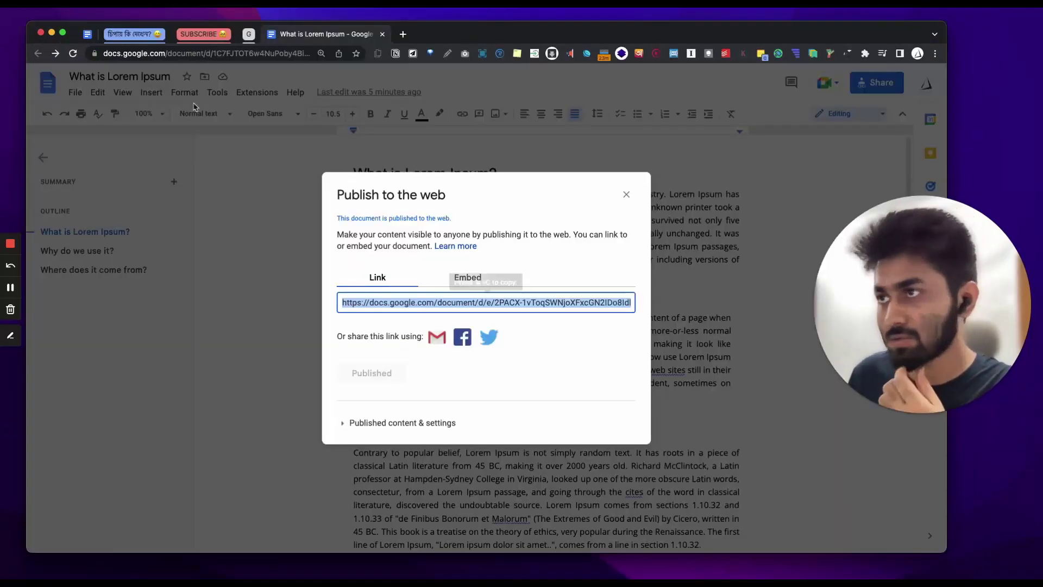
Step: Expand the published content settings and copy the document's full iframe embed code
click(356, 424)
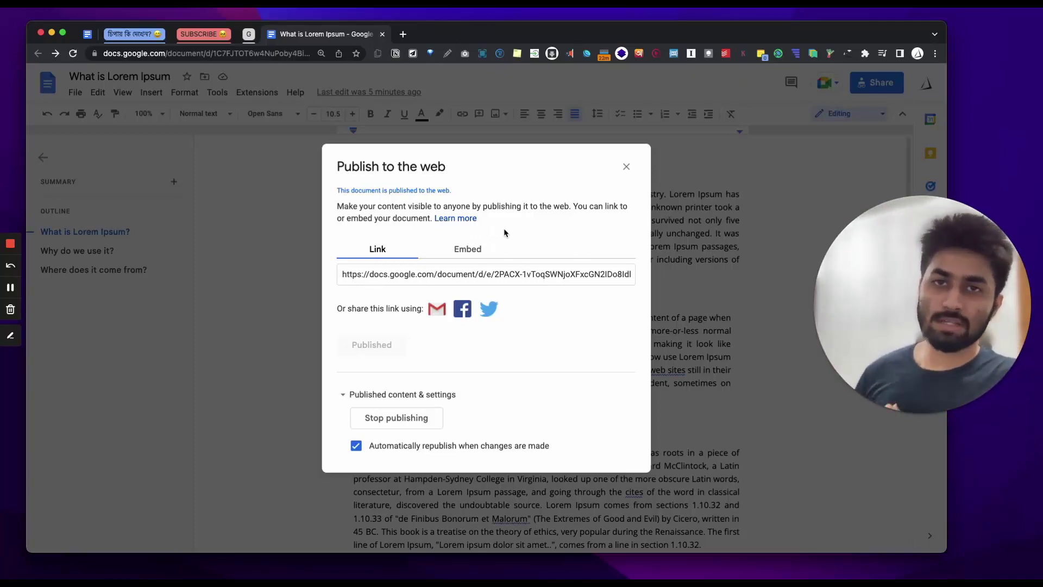
click(454, 254)
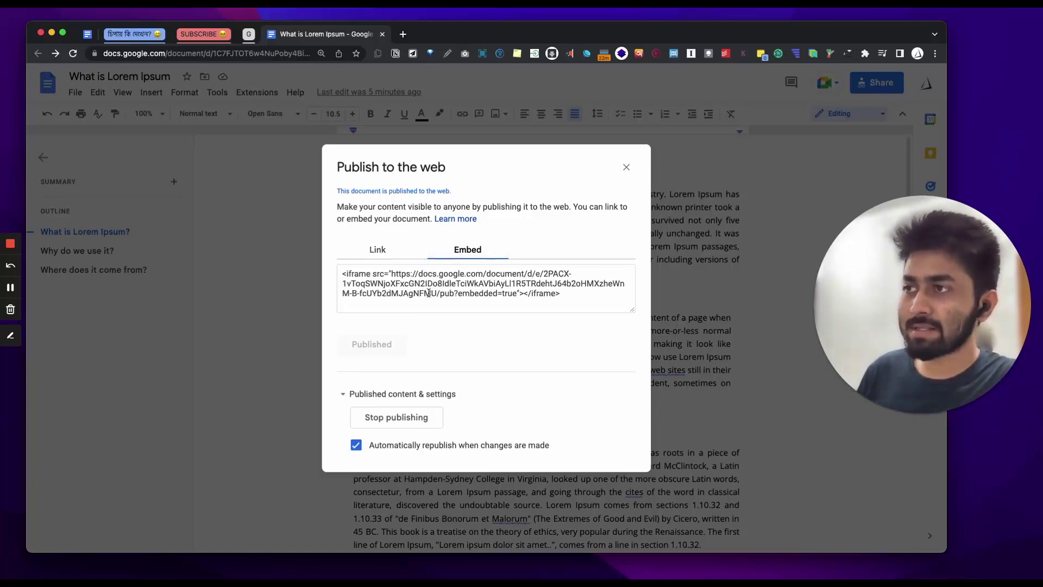
drag(343, 272, 576, 300)
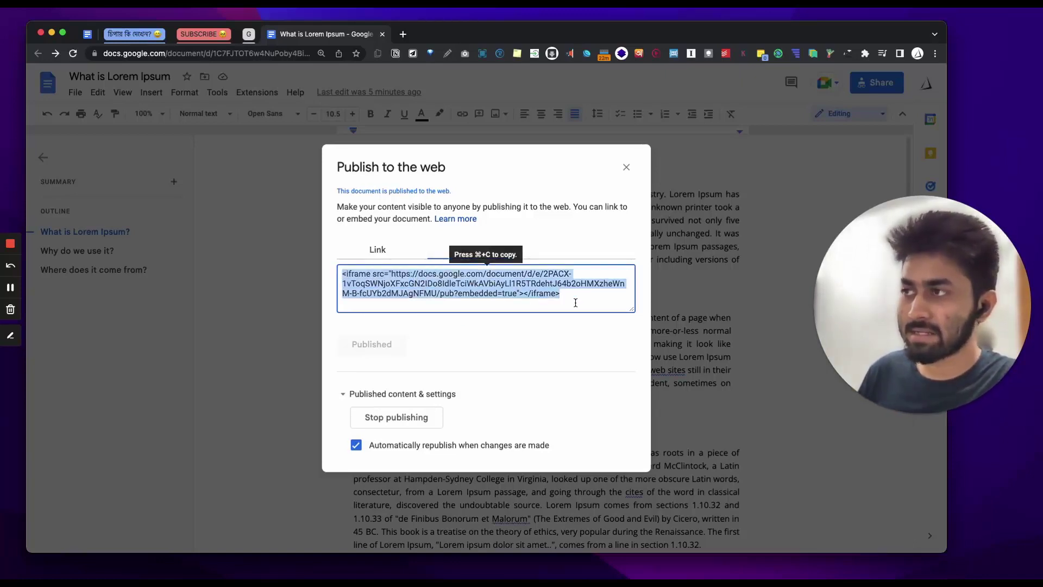
right_click(513, 286)
click(527, 307)
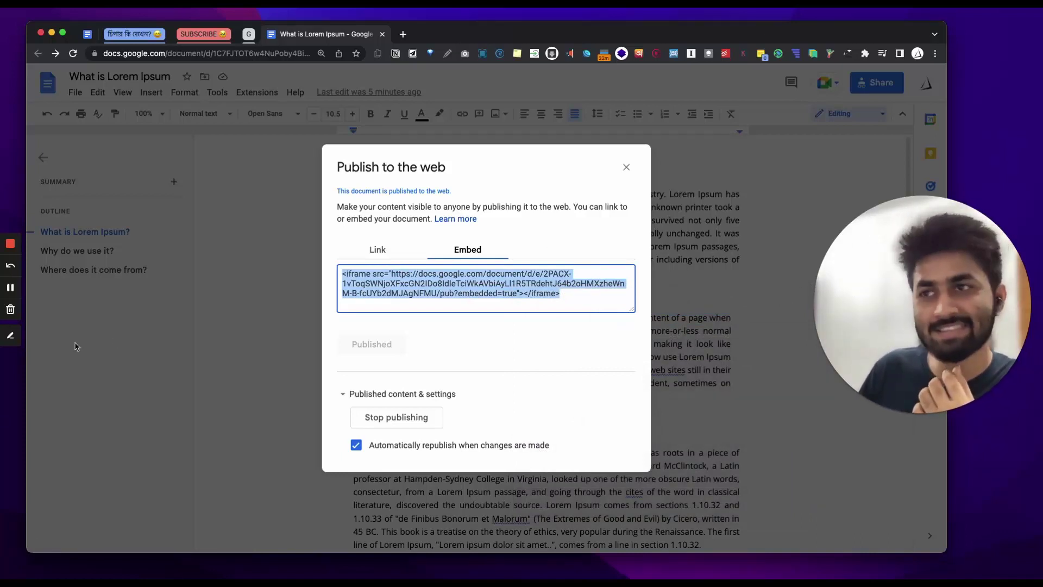
Step: Switch to the WordPress page editor and insert an empty block before the columns containing "Part of the Antonia Office Family"
click(17, 288)
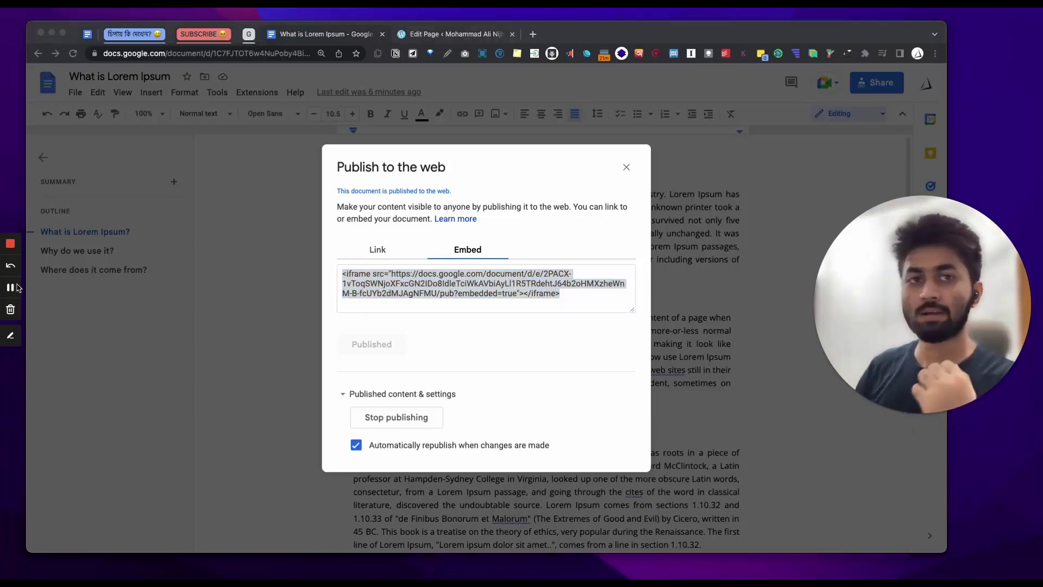
click(406, 35)
scroll(369, 267, down, 10)
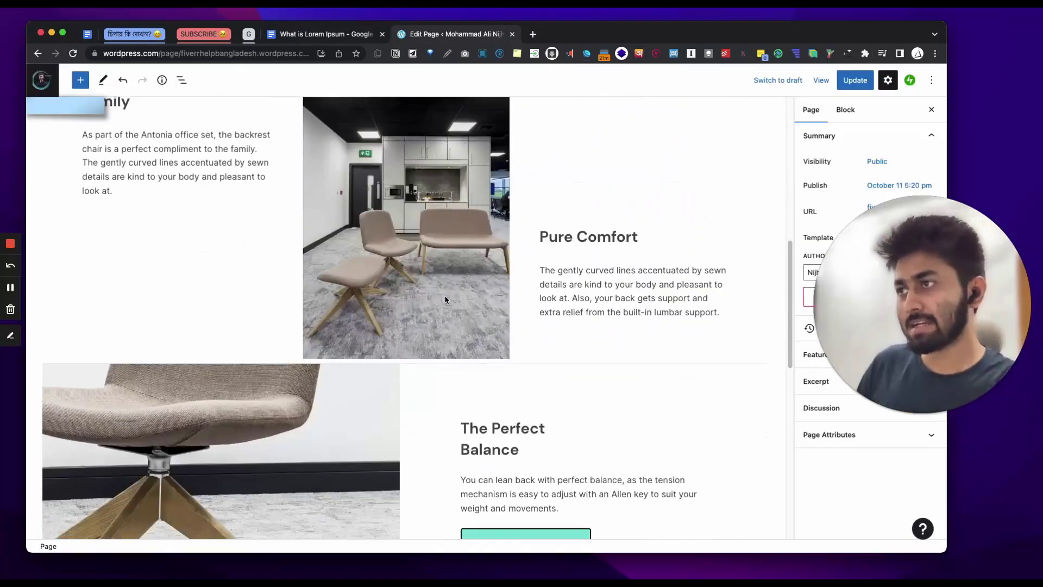
scroll(444, 295, up, 4)
click(274, 263)
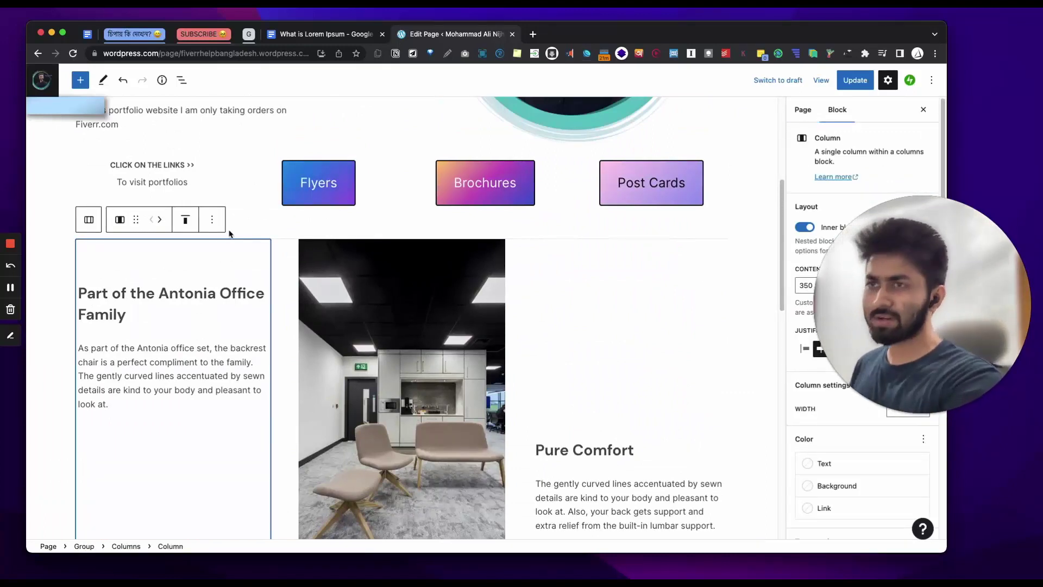
click(265, 250)
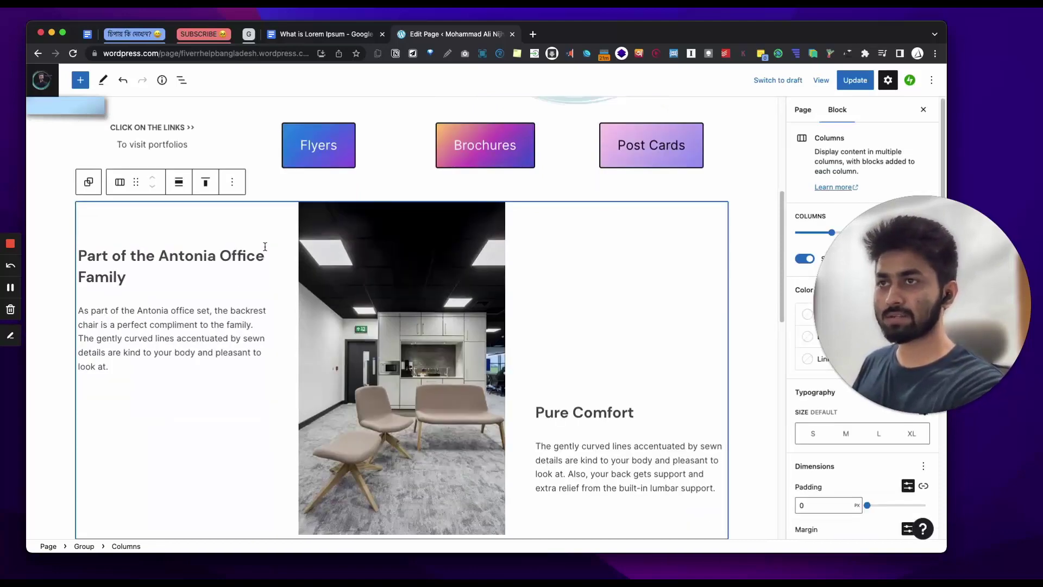
click(232, 182)
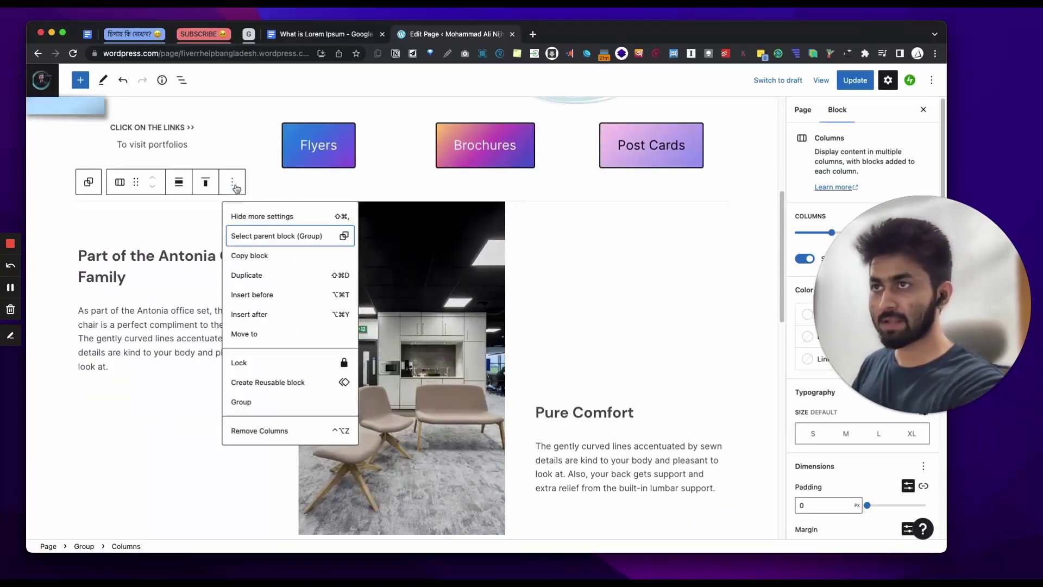
click(262, 296)
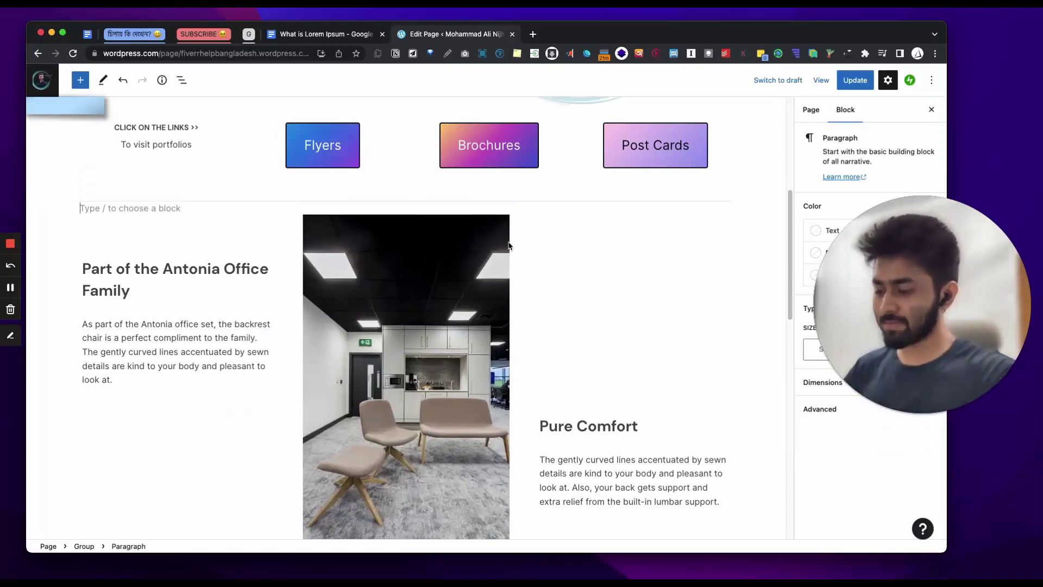
Step: Try to paste the iframe embed code into an Embed block and undo it
text(/em)
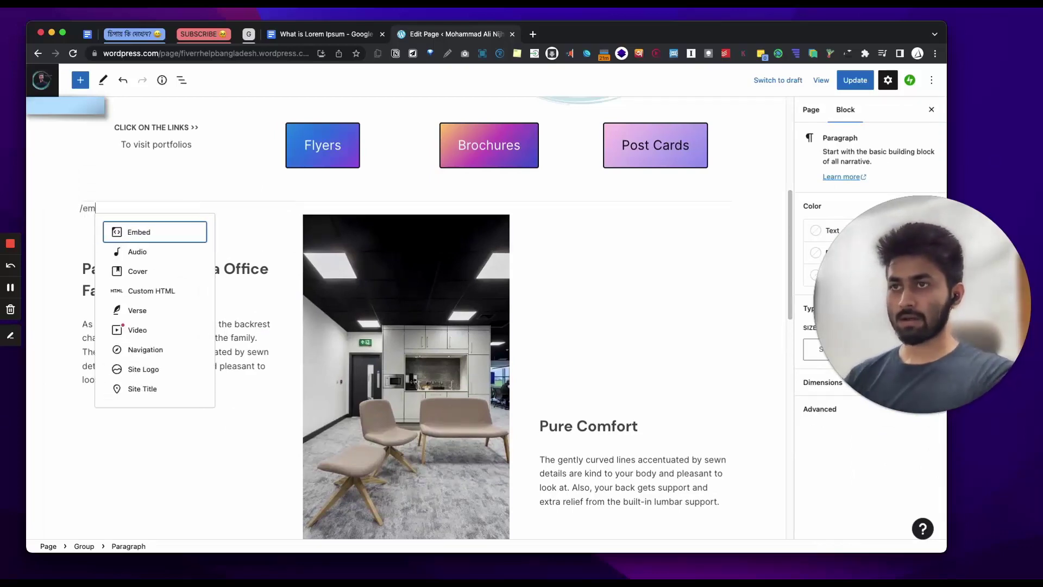
key(Return)
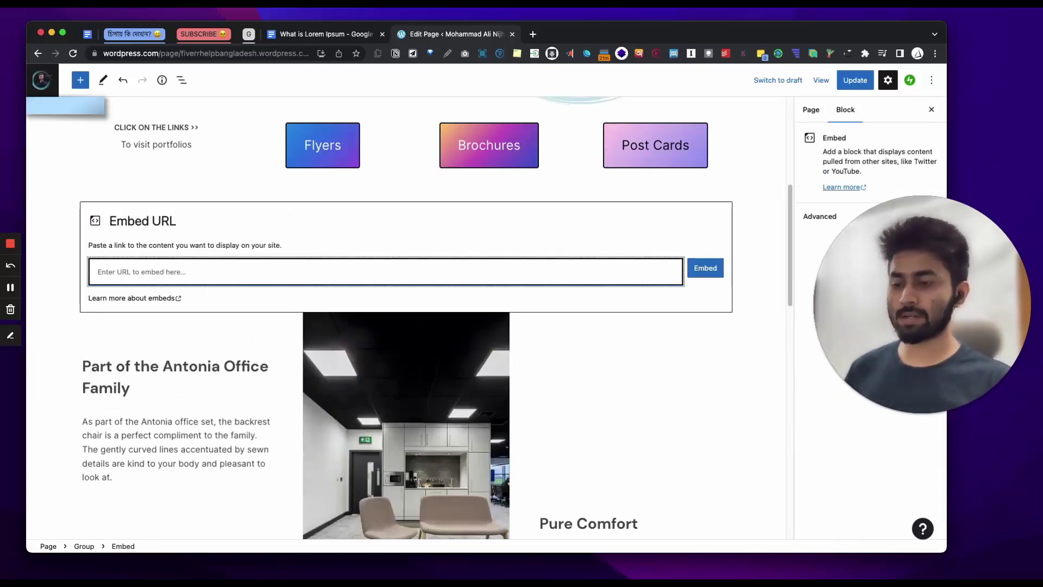
key(super+v)
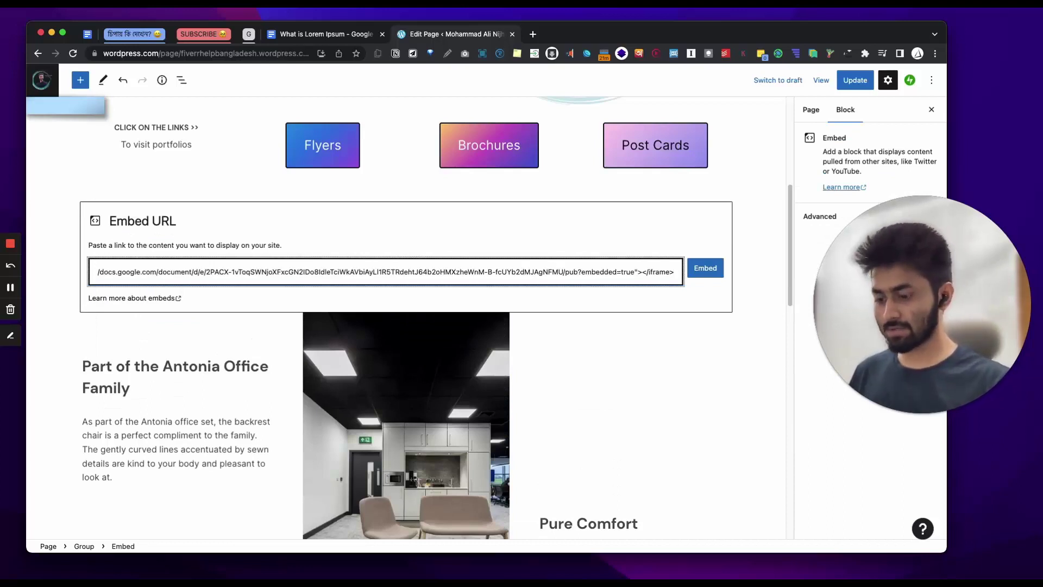
key(super+z)
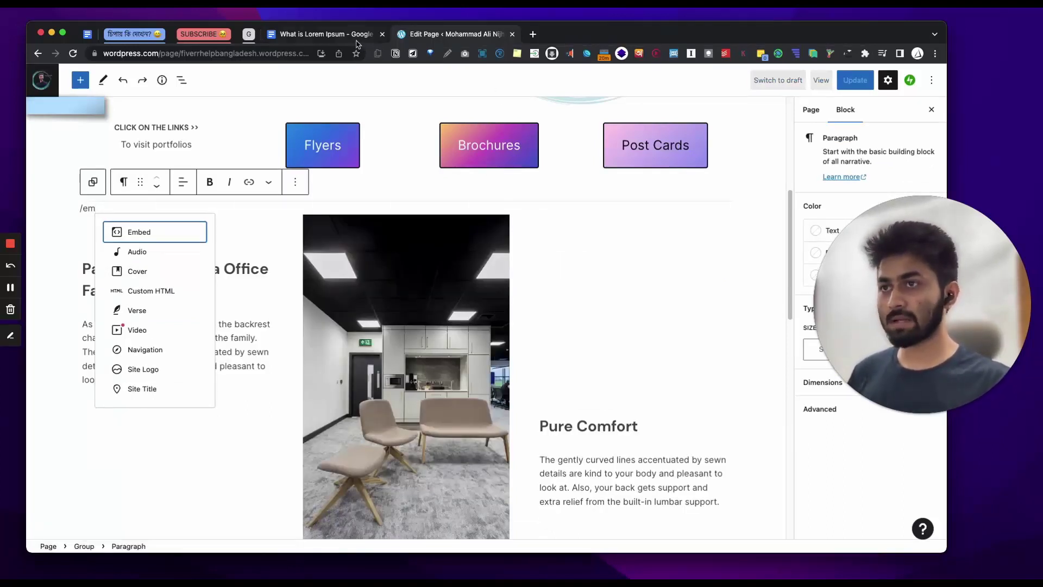
Step: Make the new block a Custom HTML block, paste the document's iframe embed code into it, and preview the embedded document
click(152, 291)
key(super+v)
click(225, 186)
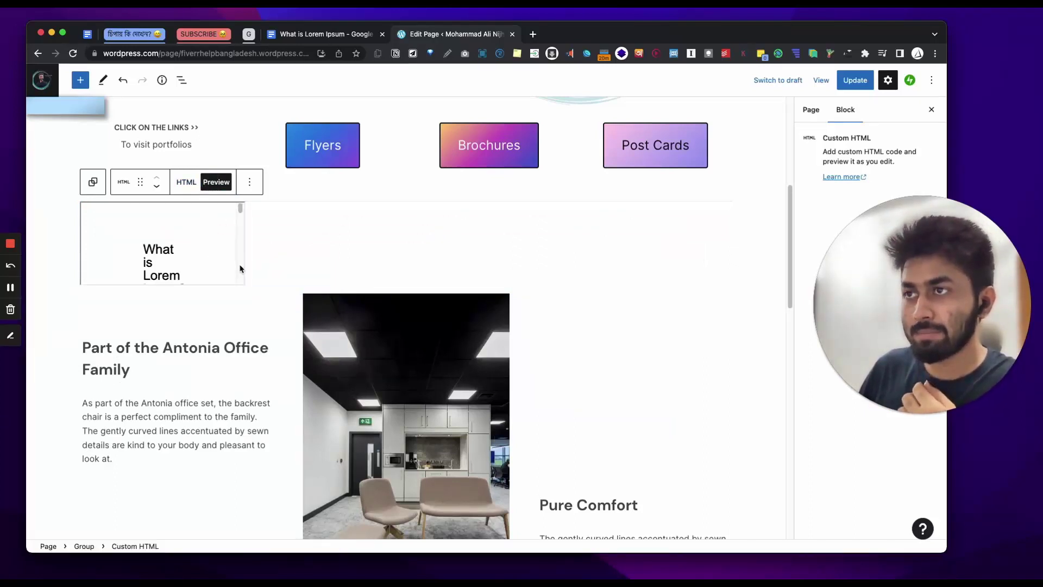
click(187, 182)
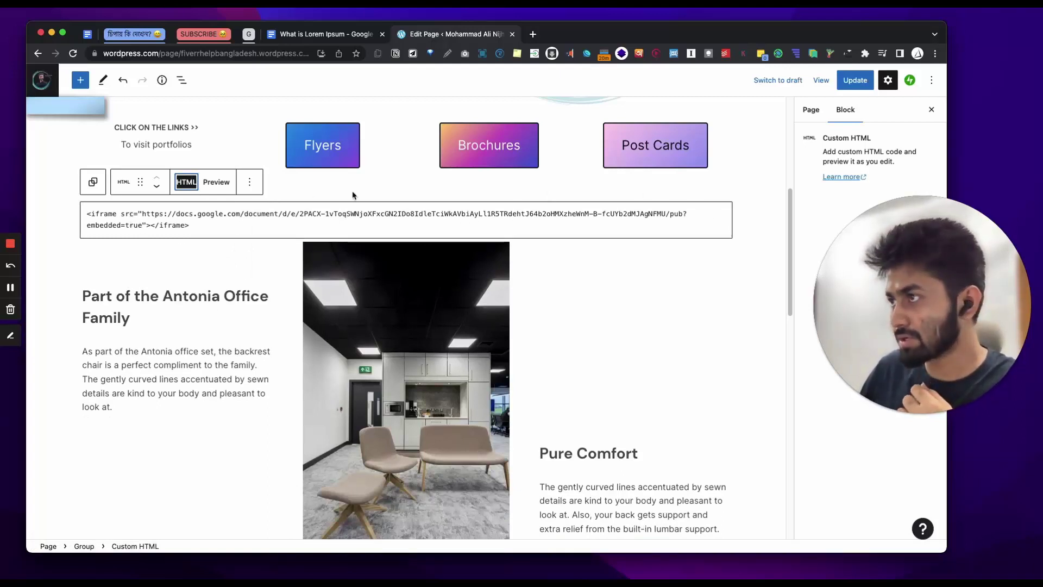
click(209, 185)
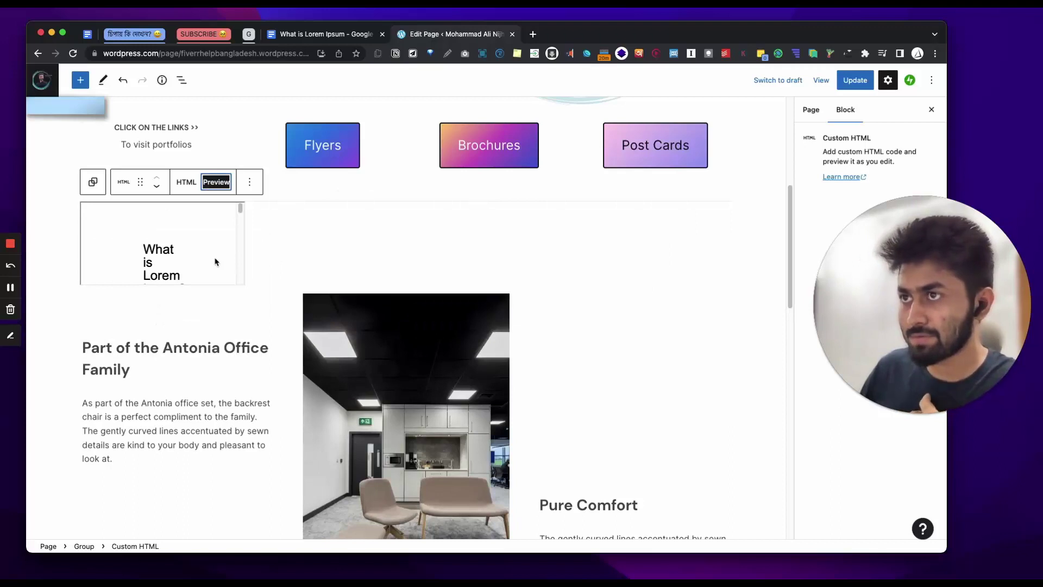
Step: Update the page to save the Custom HTML block
scroll(216, 262, down, 10)
scroll(290, 252, up, 3)
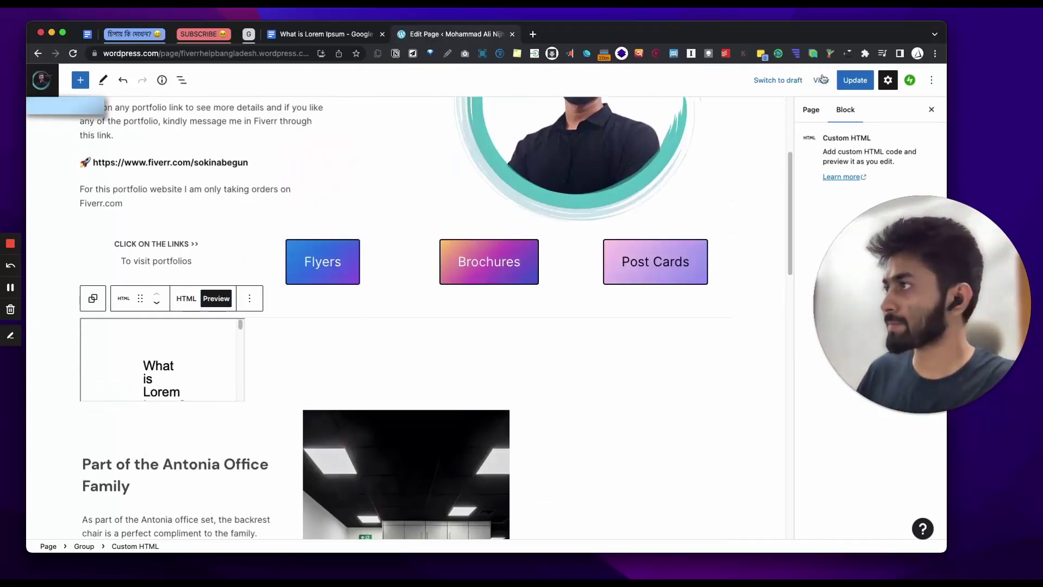
click(852, 80)
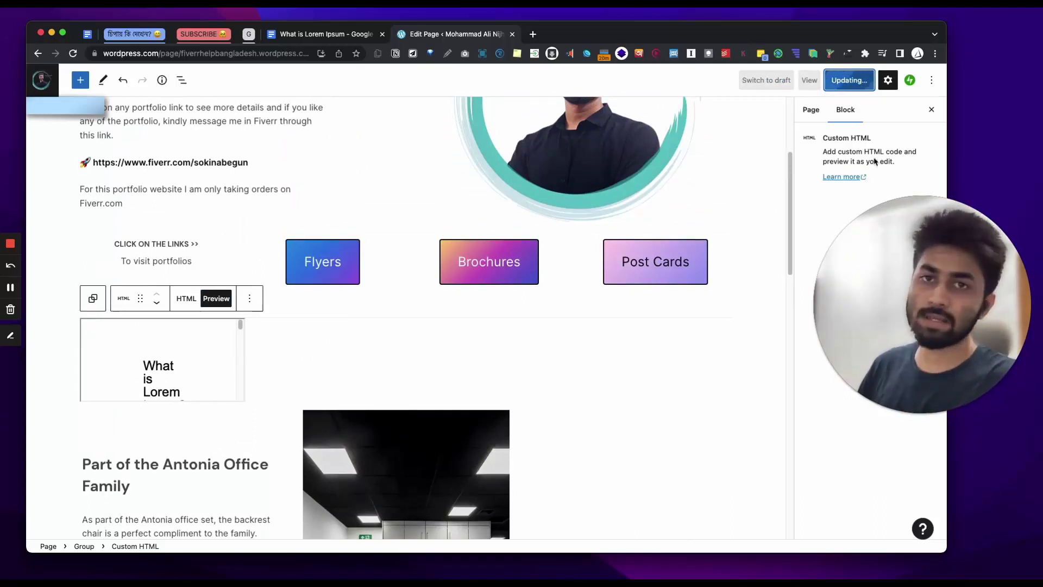
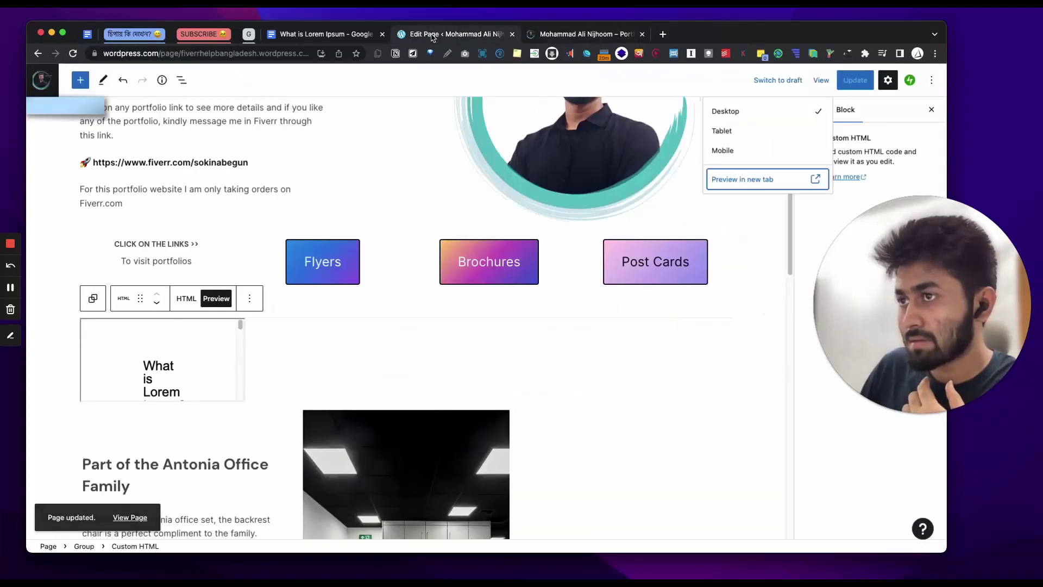
click(222, 359)
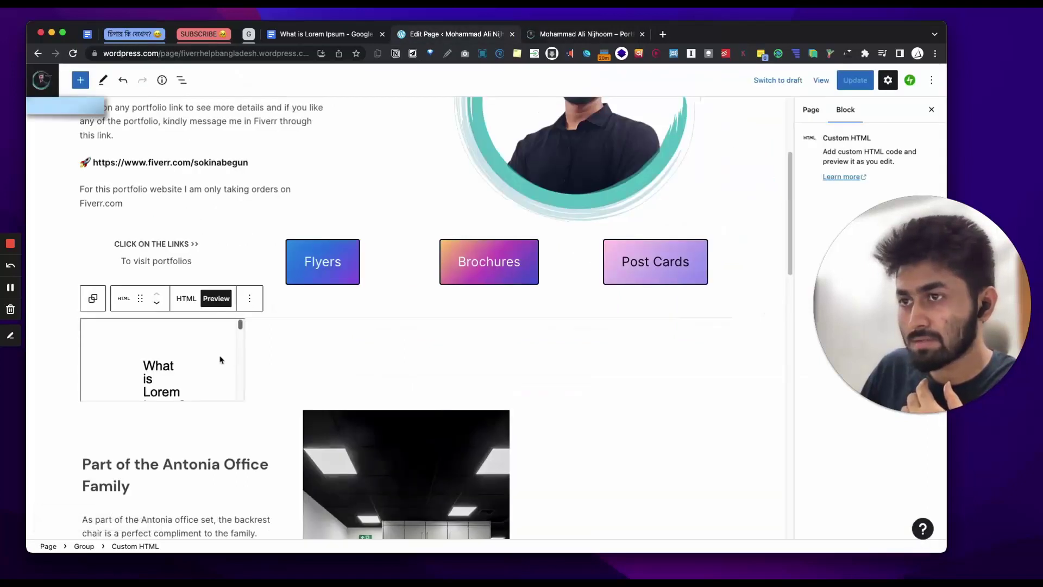
click(162, 189)
click(201, 324)
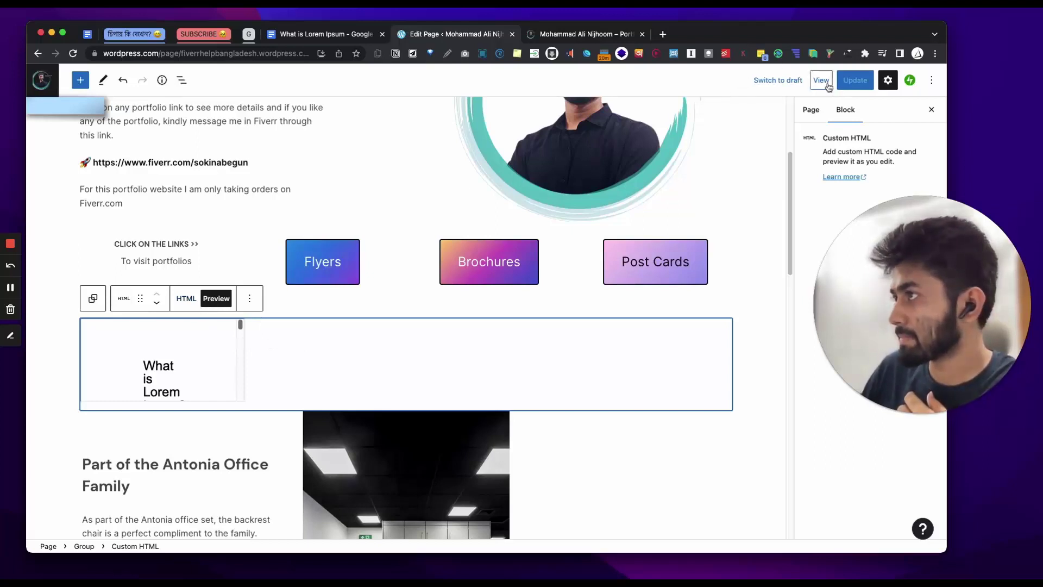
click(864, 86)
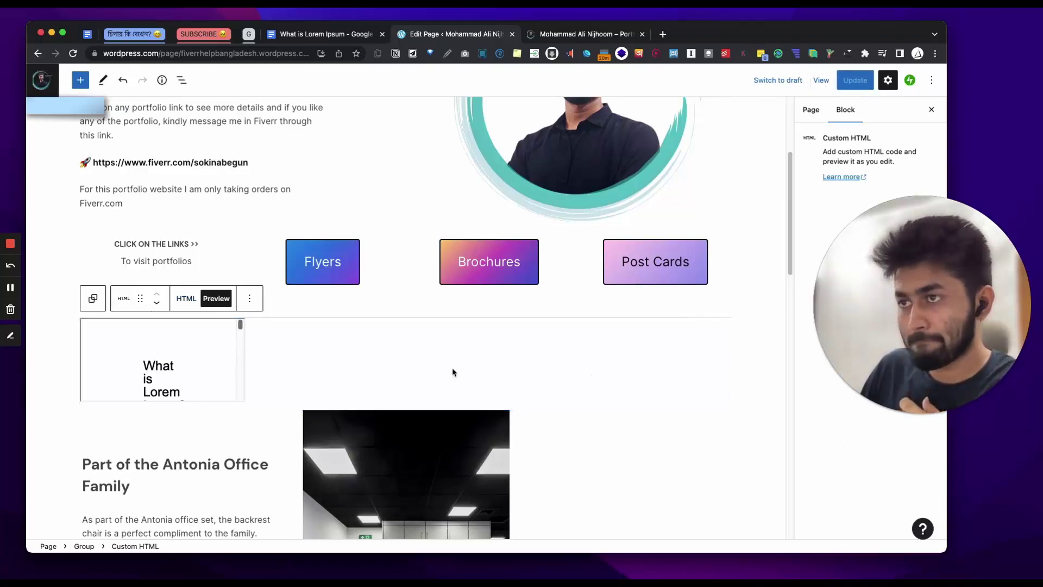
Step: Retype the letter "n" in the heading "Part of the Antonia Office Family" and update the page again
click(207, 456)
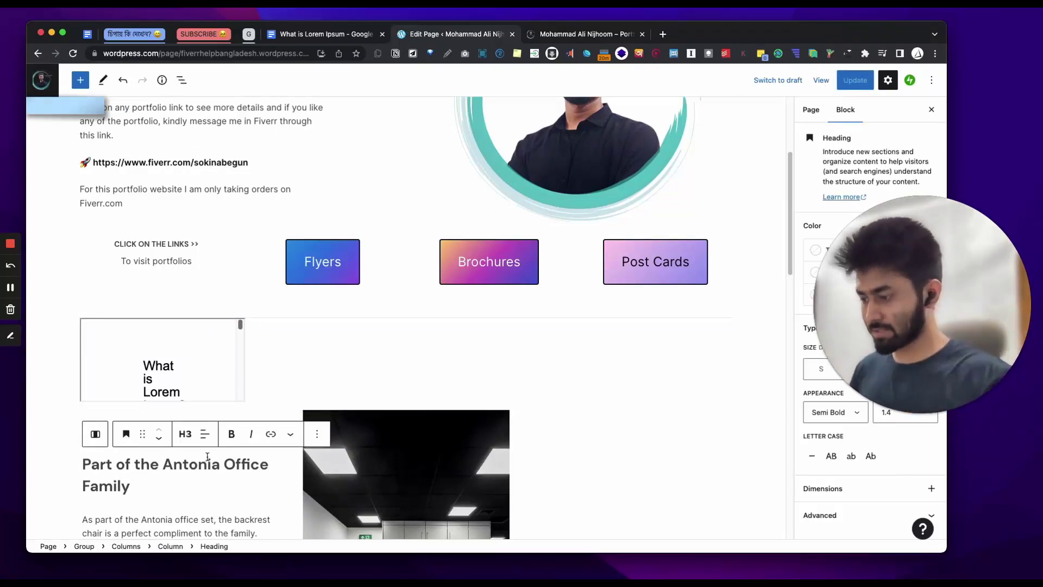
key(BackSpace)
text(n)
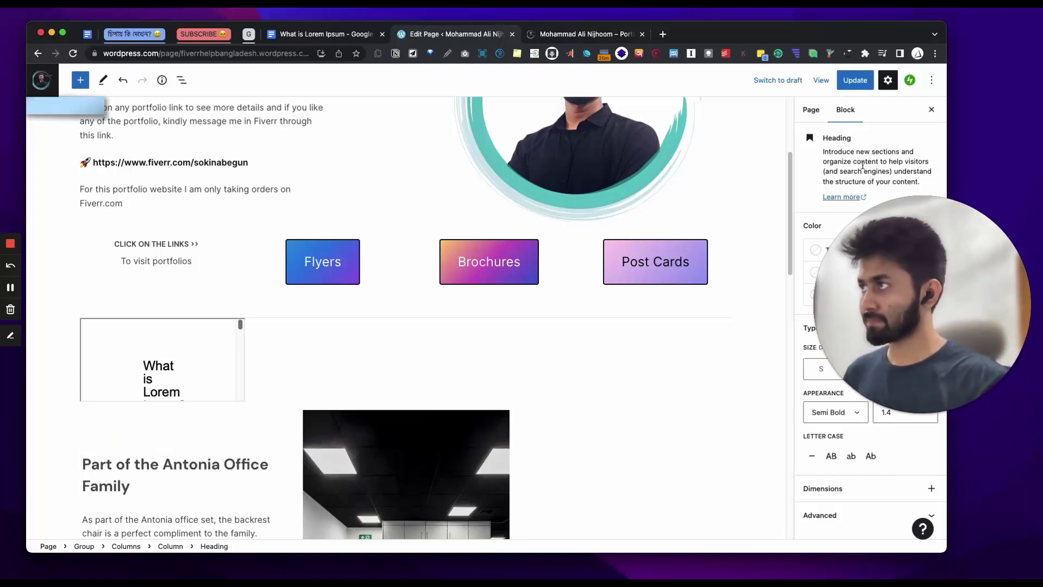
click(854, 86)
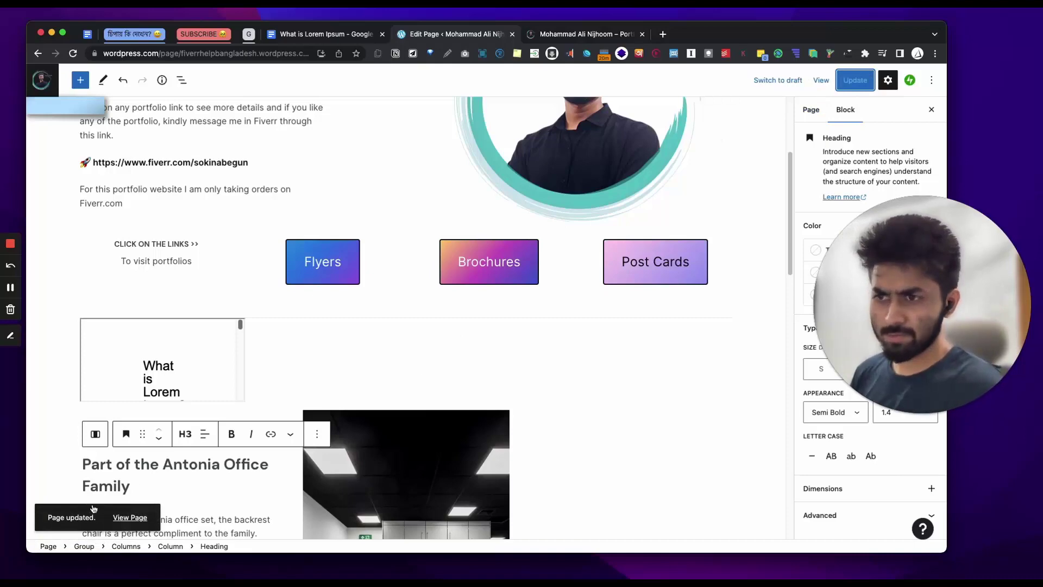
Step: View the updated live page and examine how the embedded document is laid out below the portfolio buttons
click(129, 517)
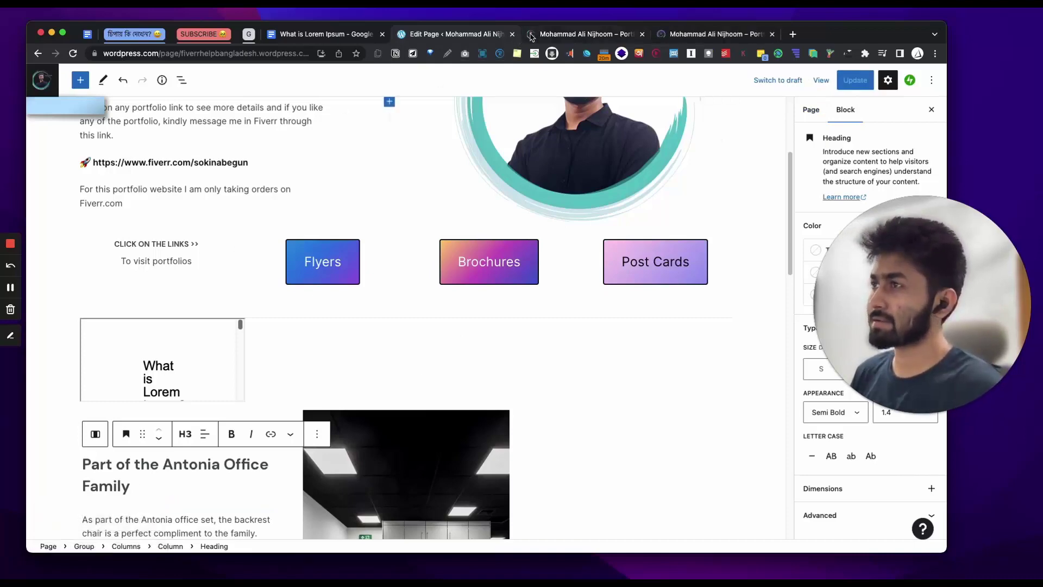
click(531, 36)
scroll(246, 212, down, 5)
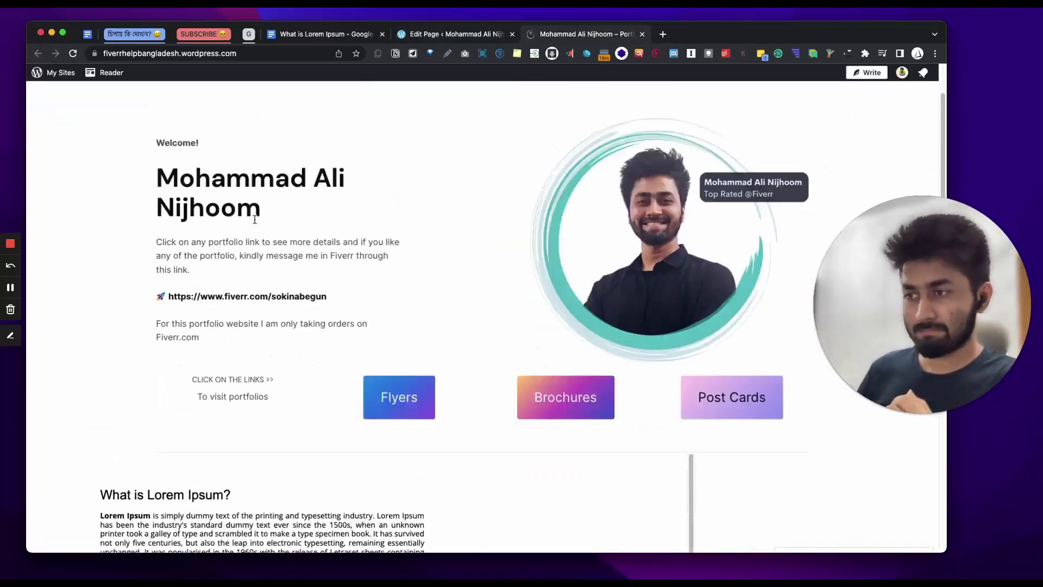
scroll(323, 334, down, 2)
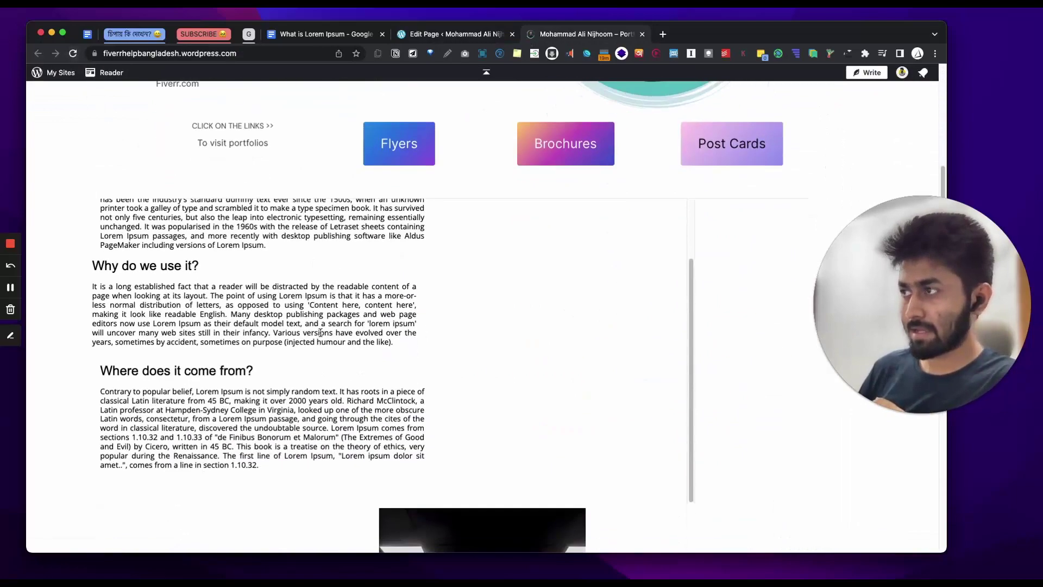
scroll(326, 345, down, 5)
scroll(347, 337, up, 5)
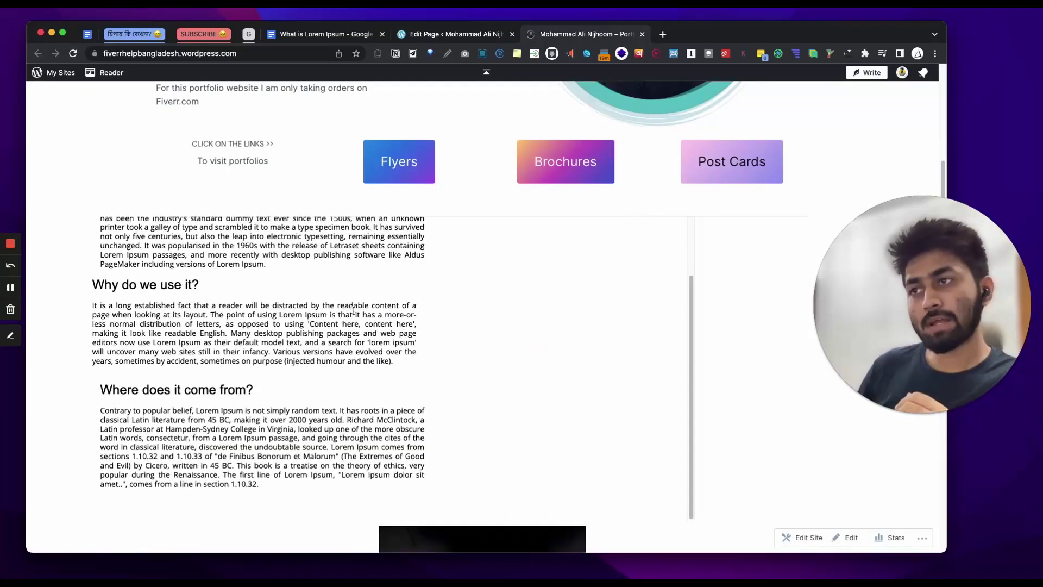
scroll(364, 326, down, 1)
scroll(364, 326, up, 2)
scroll(365, 329, down, 2)
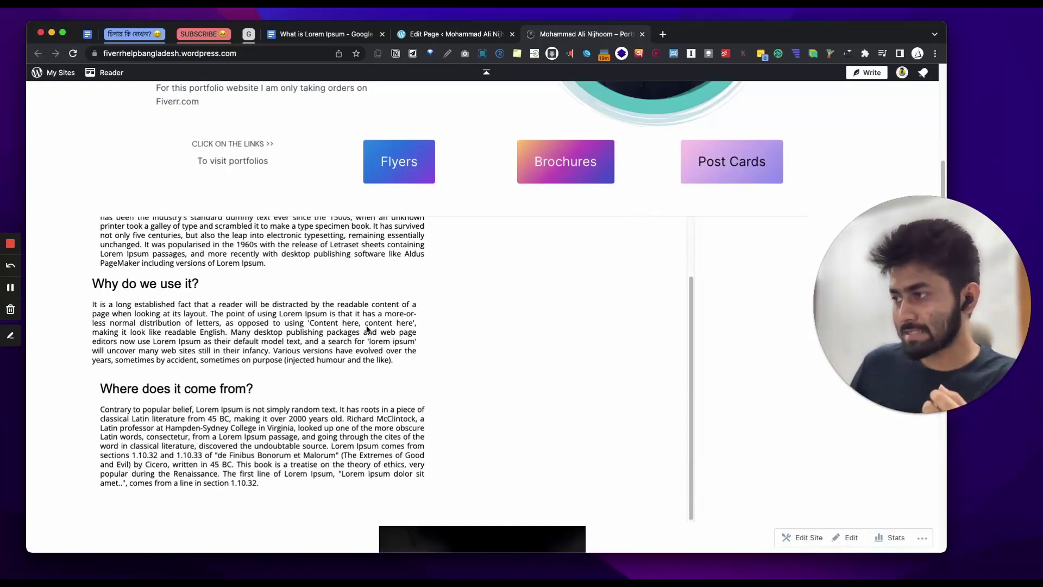
Step: Return to the page editor and remove the Custom HTML block containing the embedded document
click(423, 34)
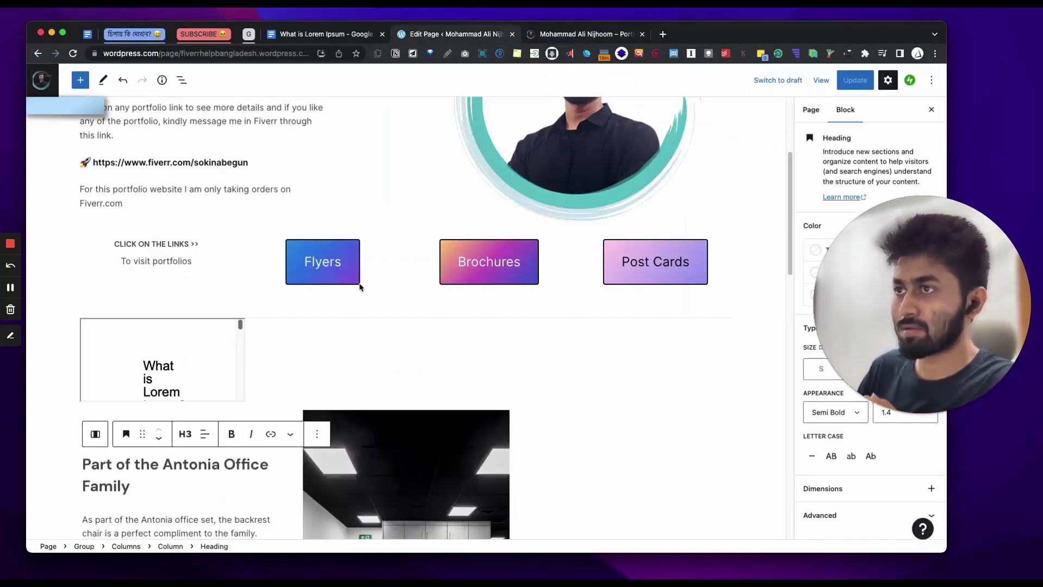
click(336, 342)
click(255, 303)
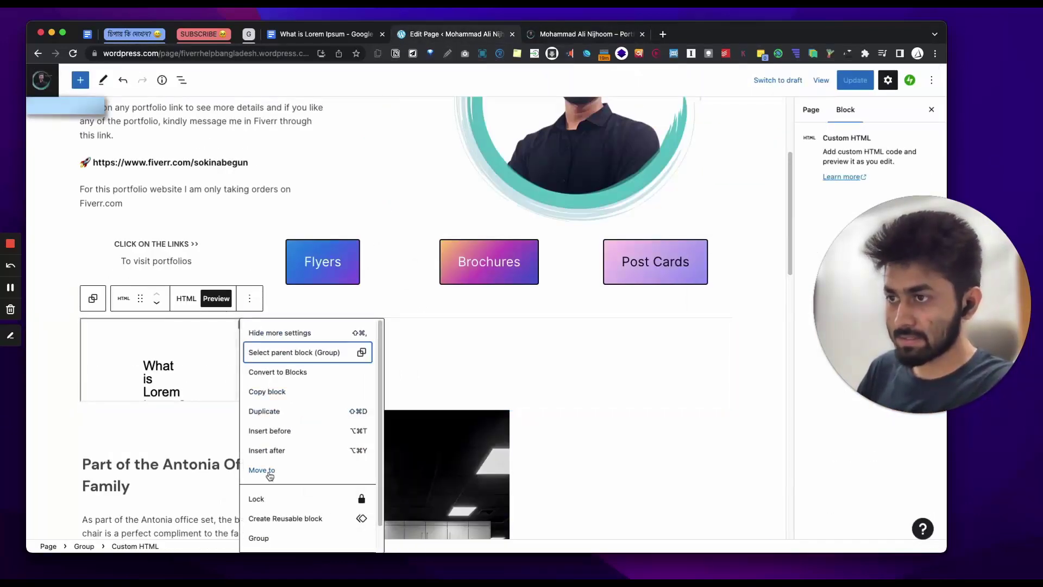
scroll(285, 484, down, 1)
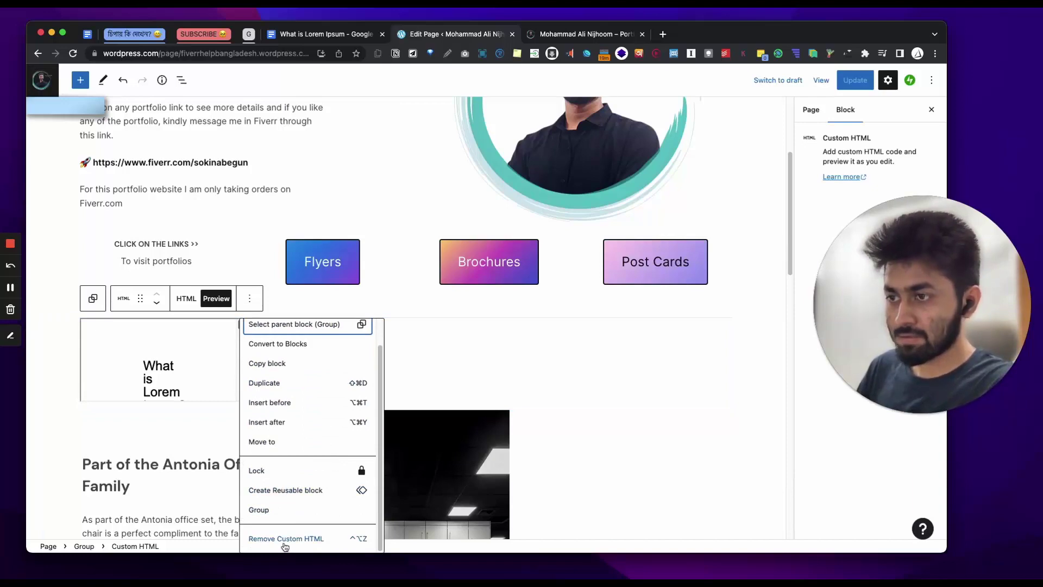
click(282, 540)
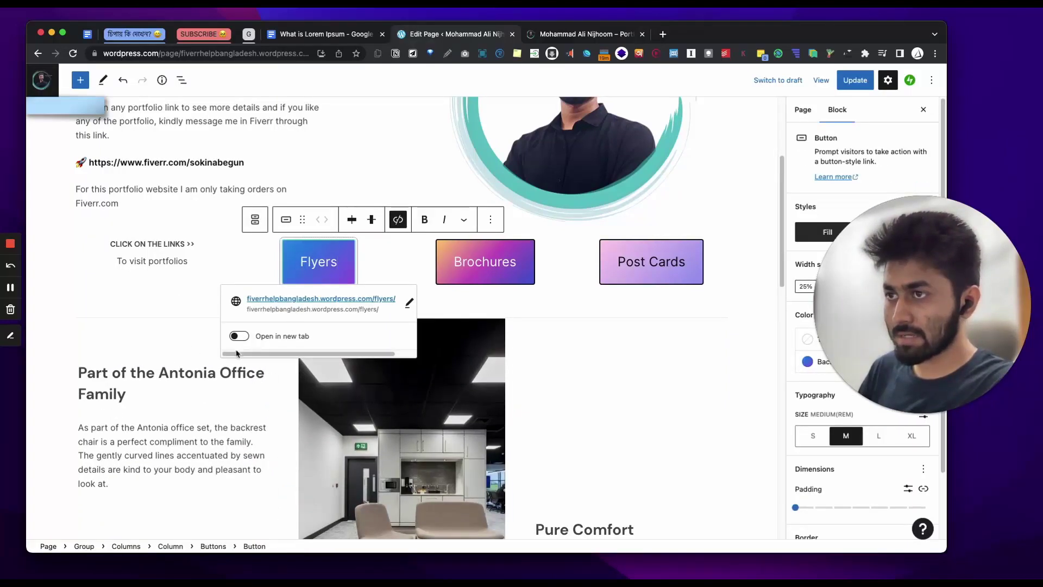
Step: Insert an empty block before the columns containing "Part of the Antonia Office Family"
click(169, 344)
click(269, 338)
scroll(270, 339, down, 2)
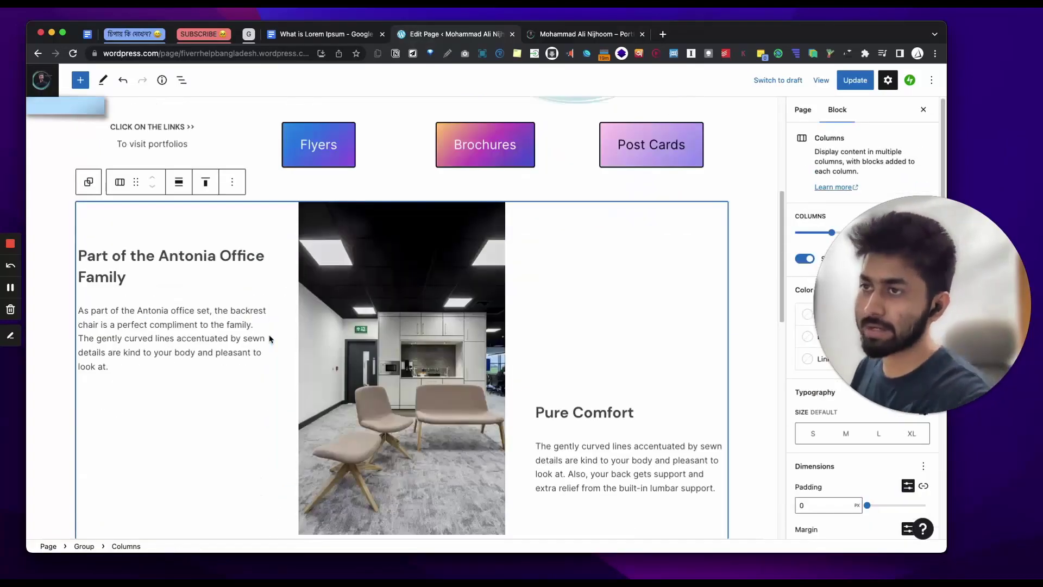
click(231, 182)
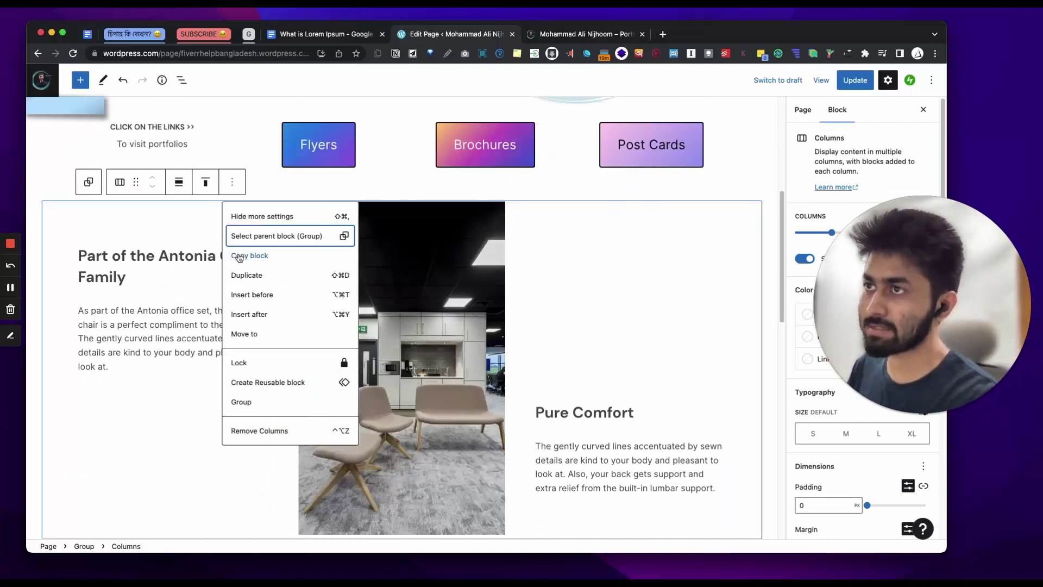
click(256, 295)
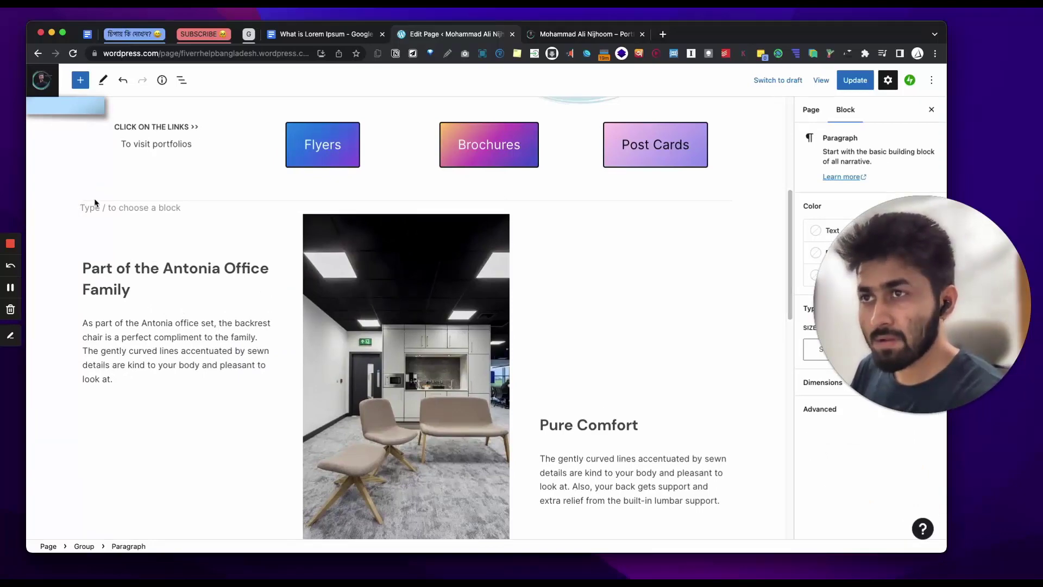
Step: Insert an empty block after the Flyers, Brochures and Post Cards columns, enter "/1" in it, and start another paragraph
click(123, 199)
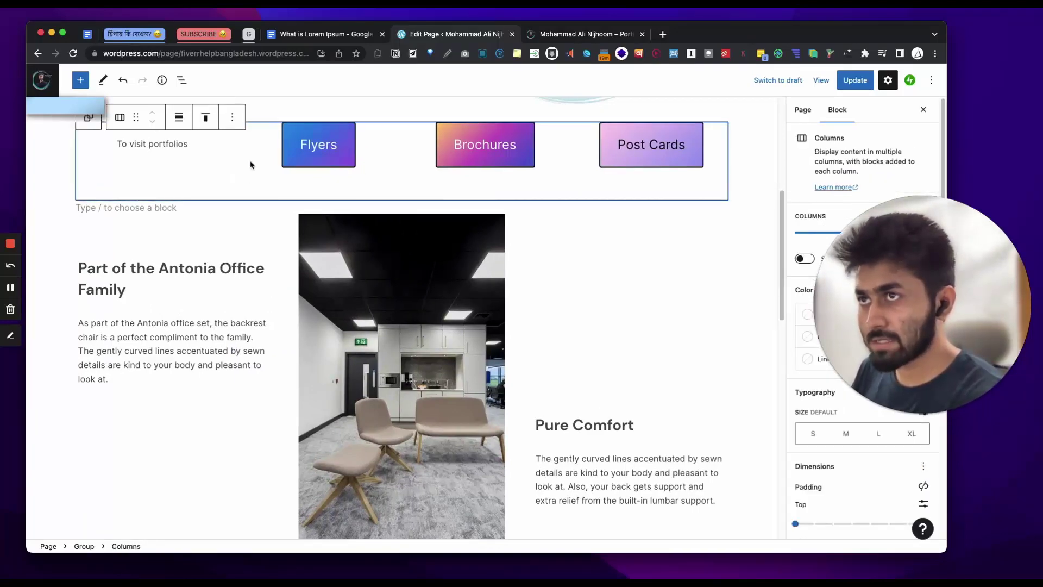
click(232, 125)
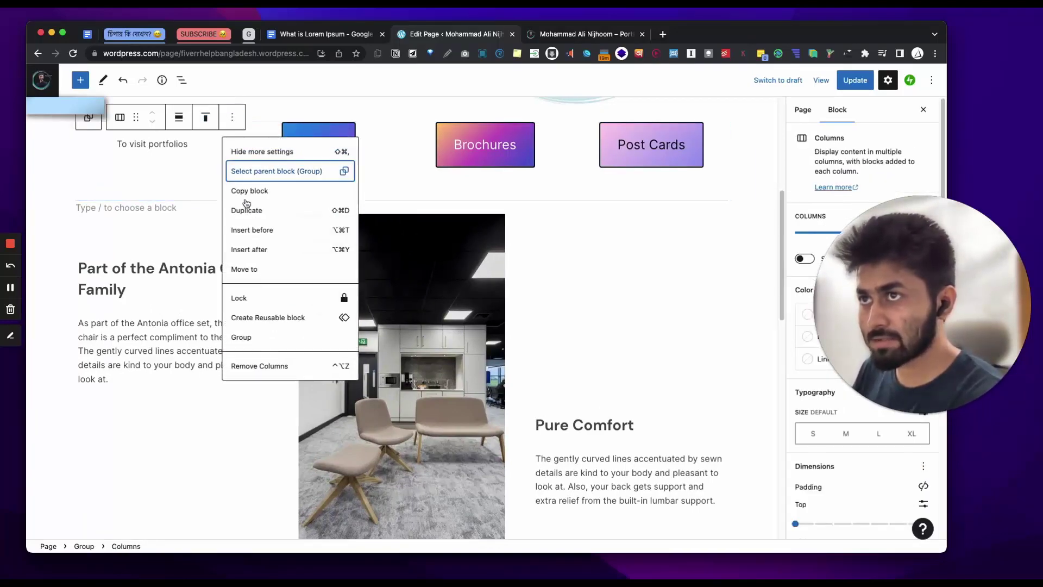
click(263, 244)
text(/)
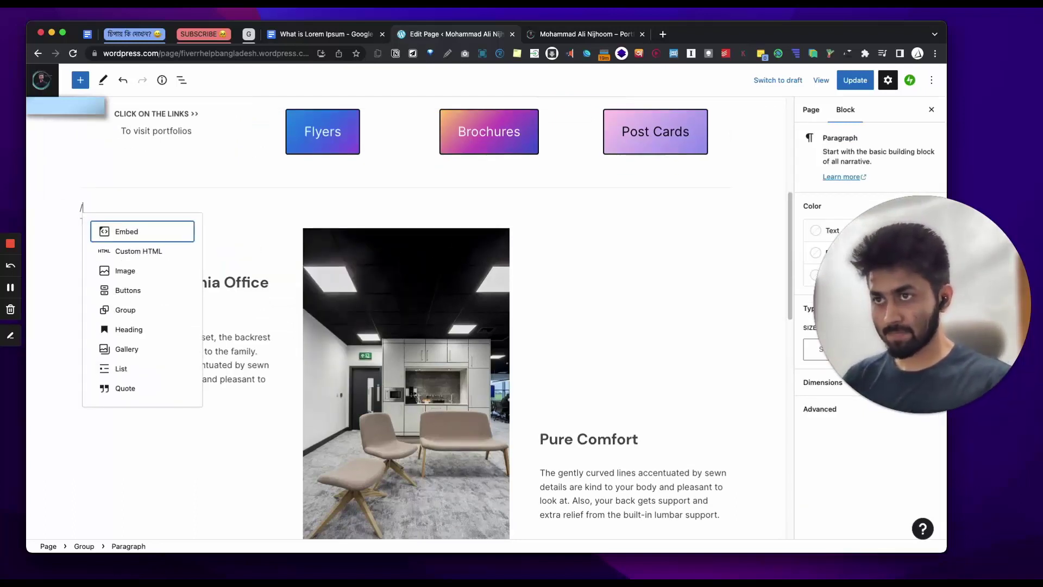
text(1)
key(Return)
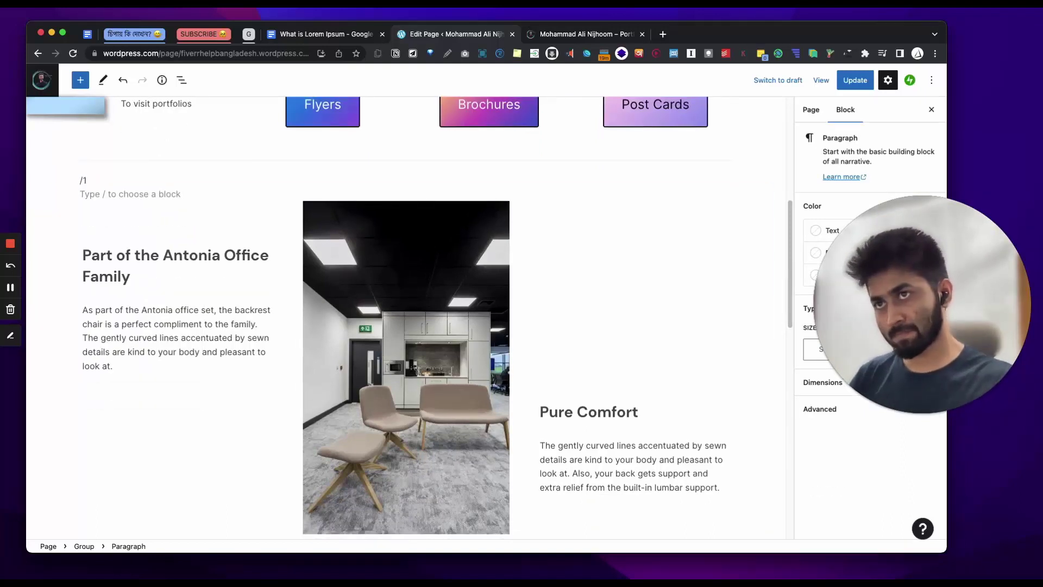
click(85, 546)
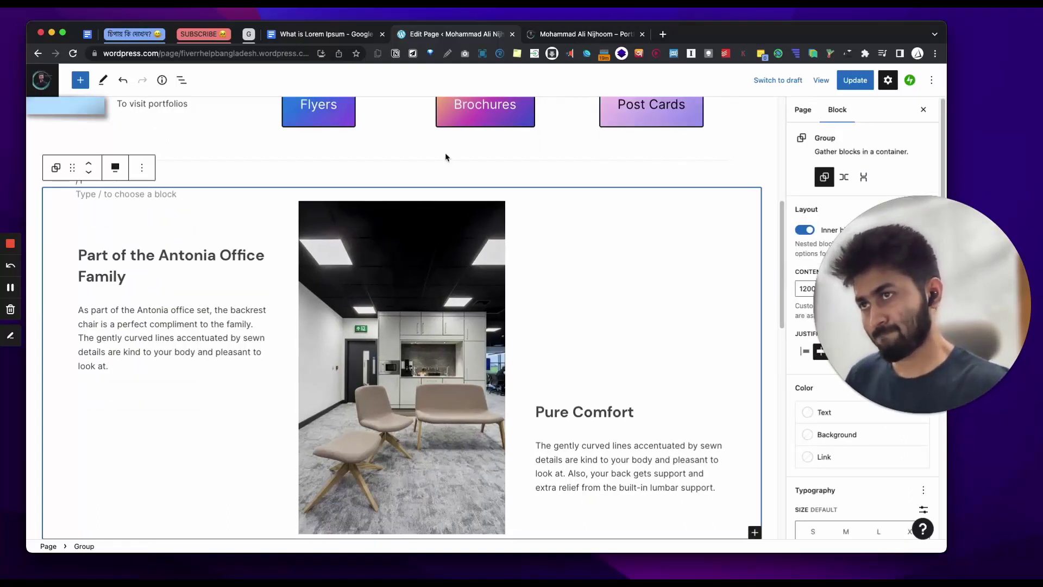
click(387, 179)
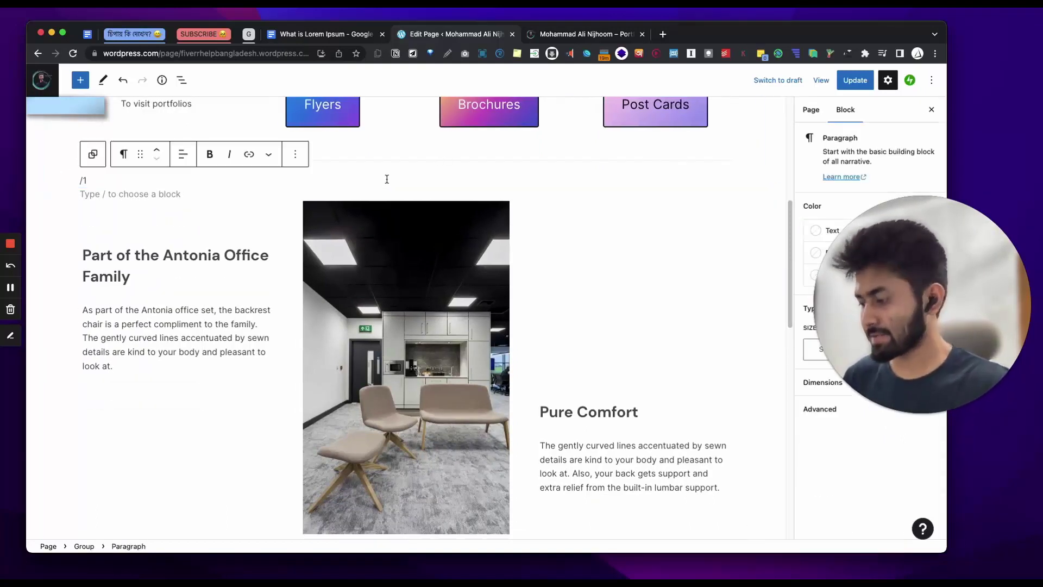
key(BackSpace)
key(Return)
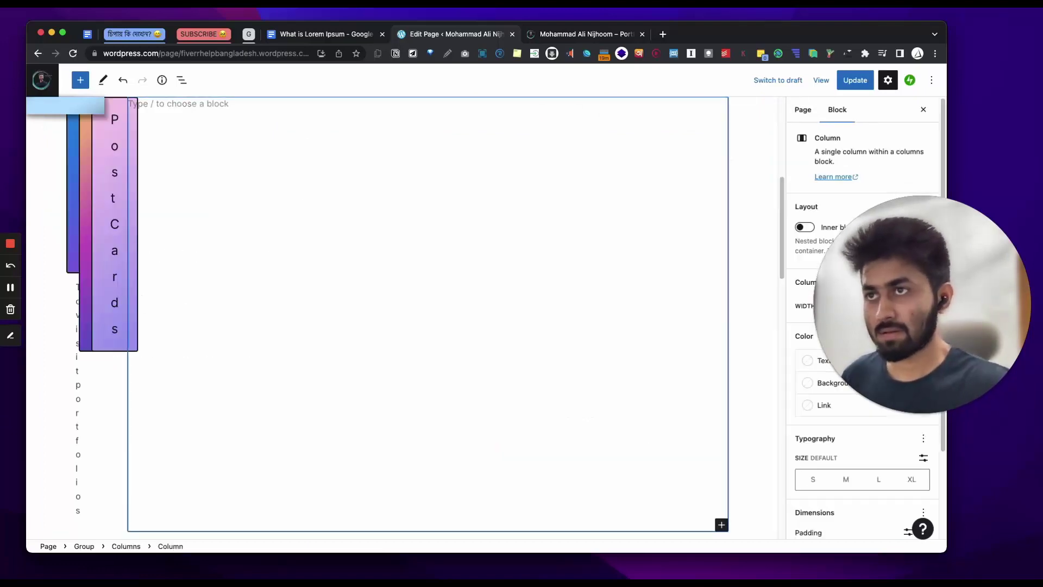
scroll(415, 272, up, 6)
scroll(426, 326, down, 4)
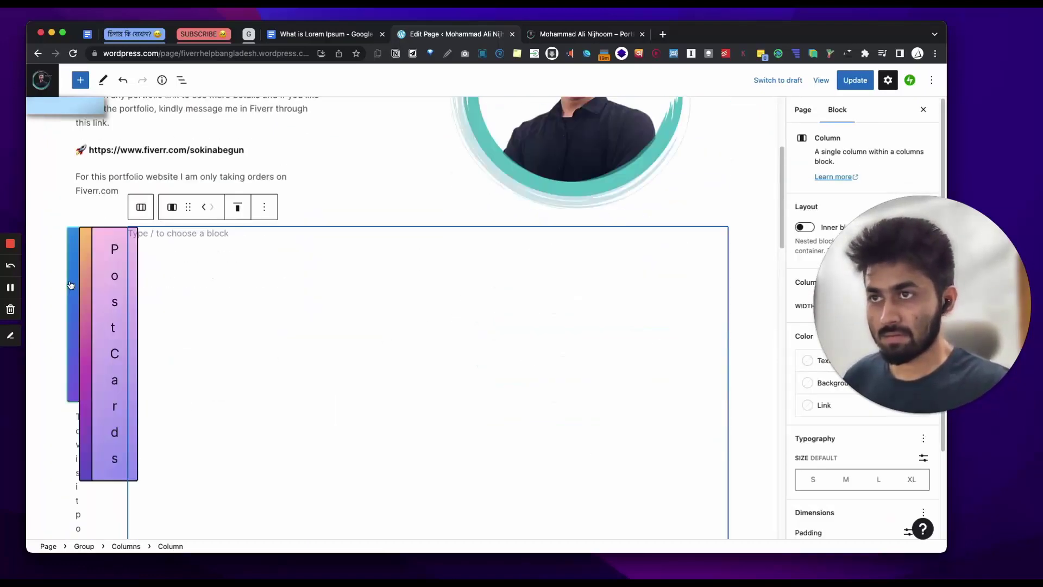
click(123, 80)
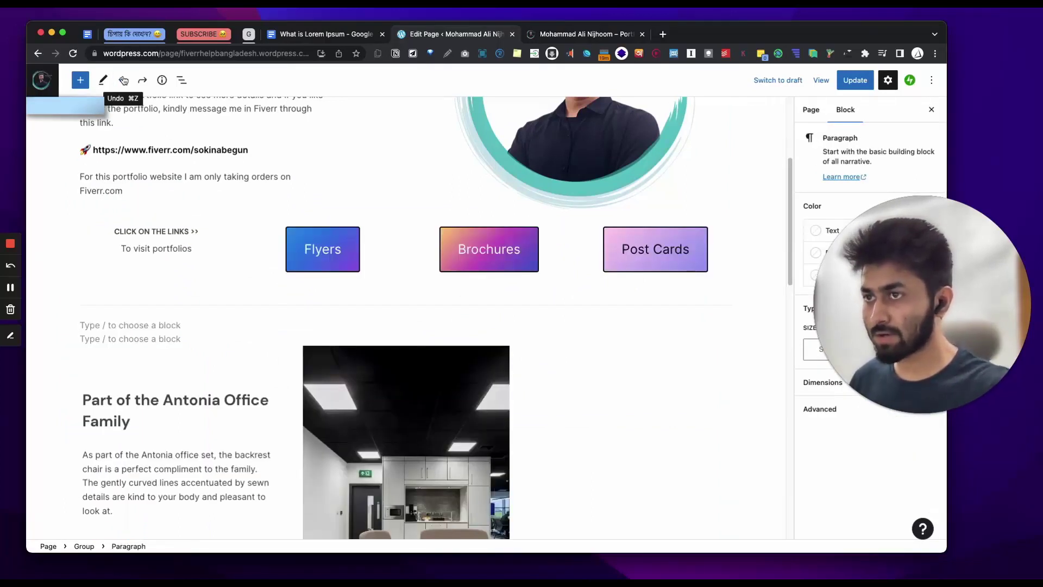
text(/1)
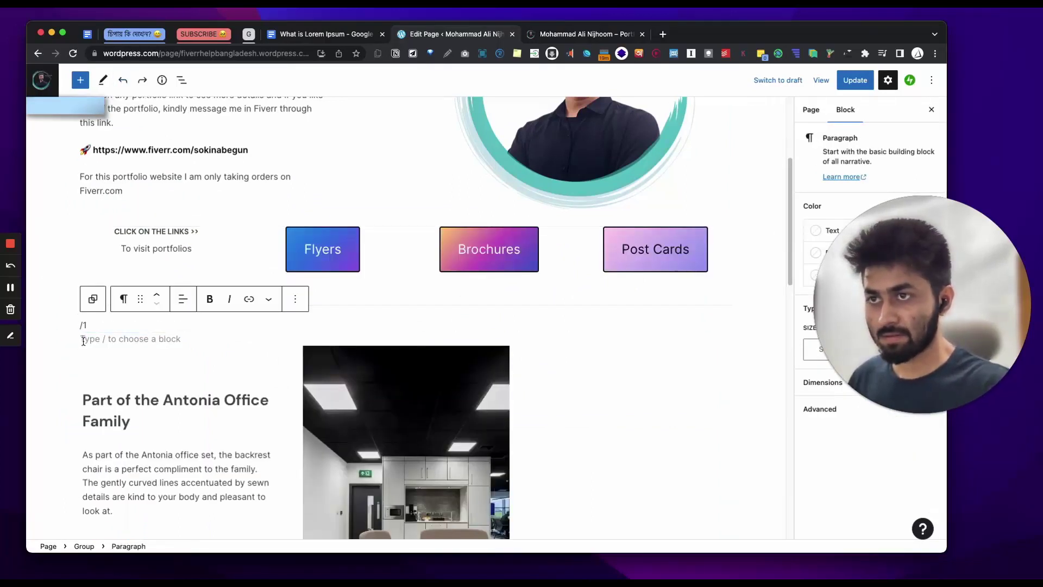
Step: Remove the paragraph containing "/1" below the portfolio buttons
click(295, 298)
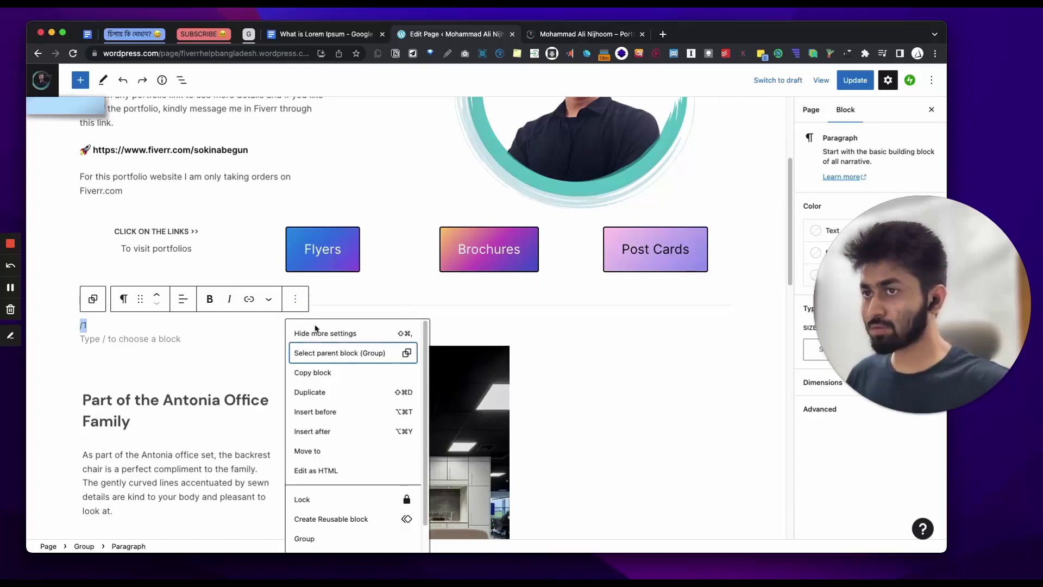
scroll(345, 531, down, 1)
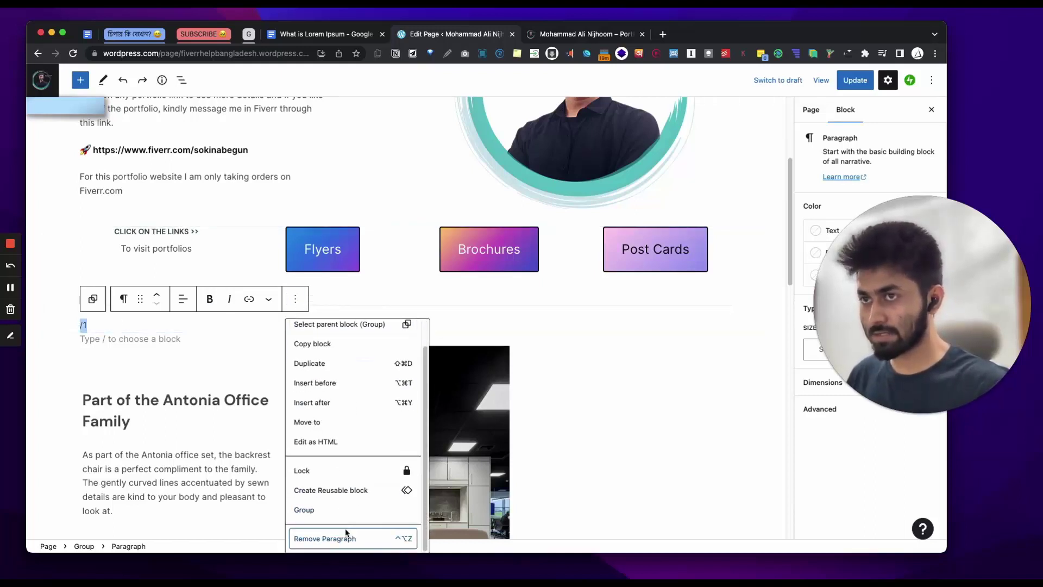
click(344, 534)
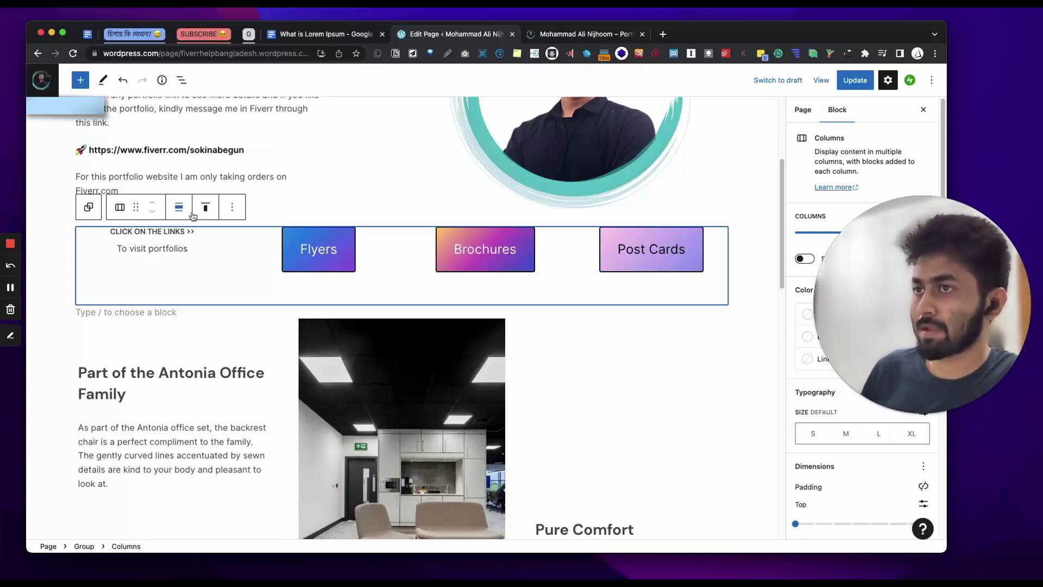
Step: Insert a new block after the Flyers, Brochures and Post Cards columns and make it an Embed block
click(231, 211)
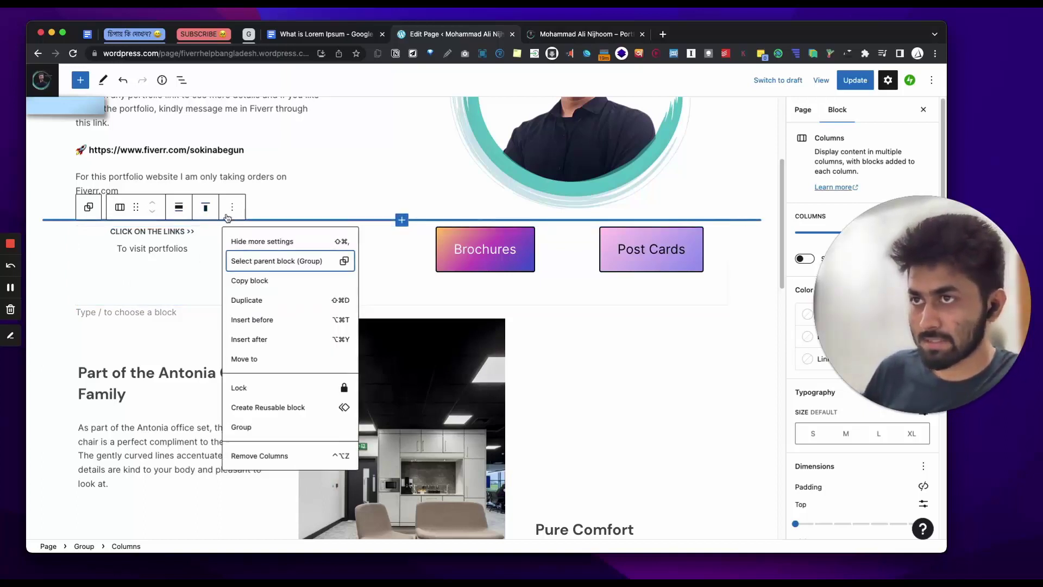
click(251, 339)
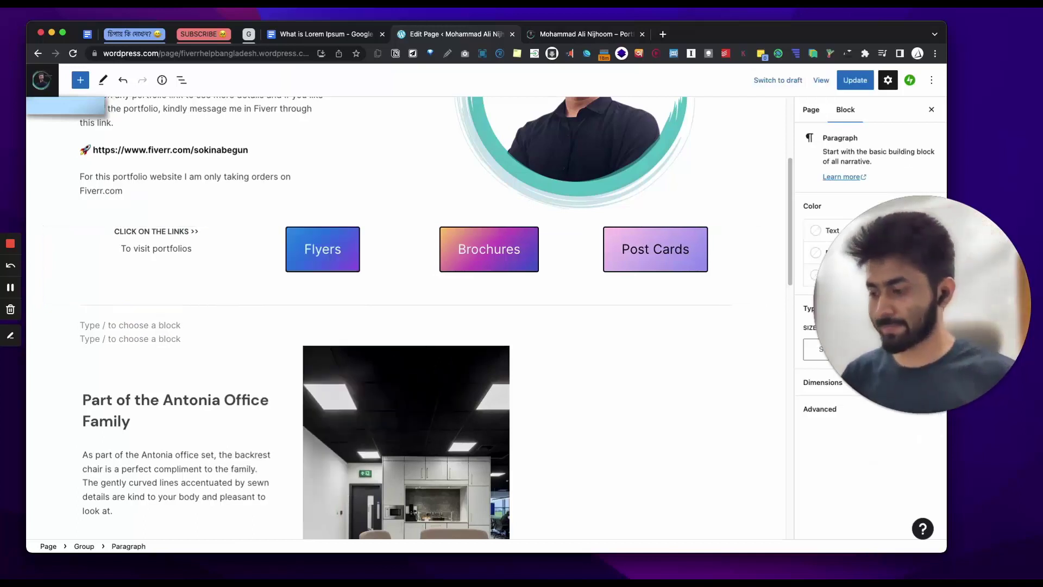
text(/)
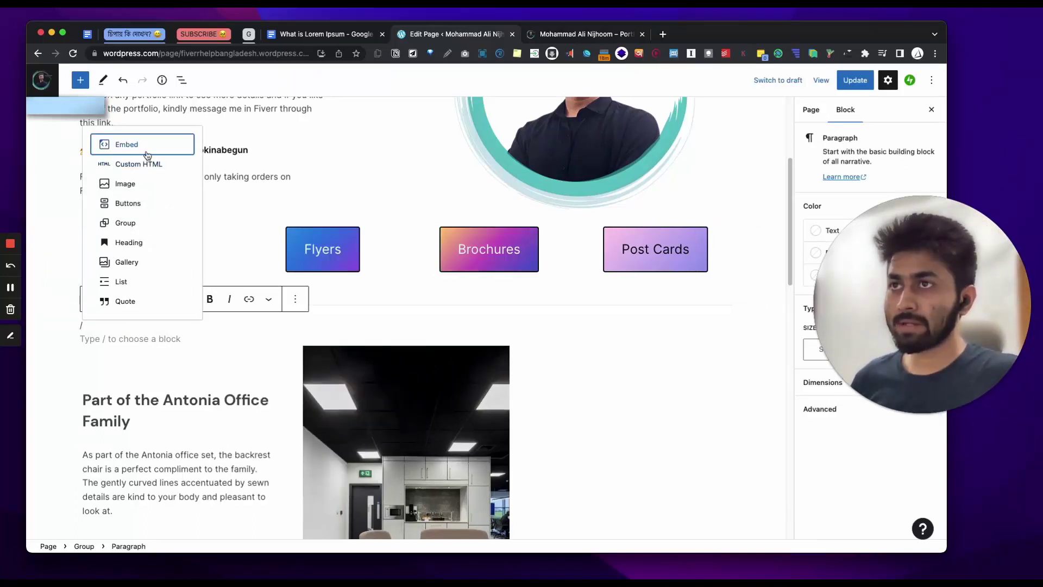
click(147, 156)
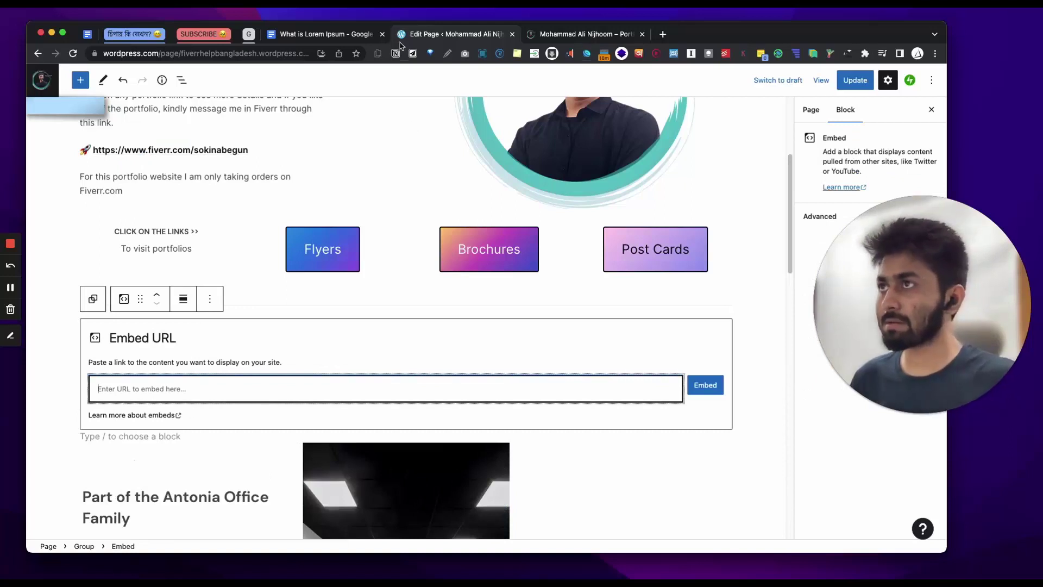
Step: Switch to the Google Docs document and copy its published web link from the Publish to the web dialog
click(298, 39)
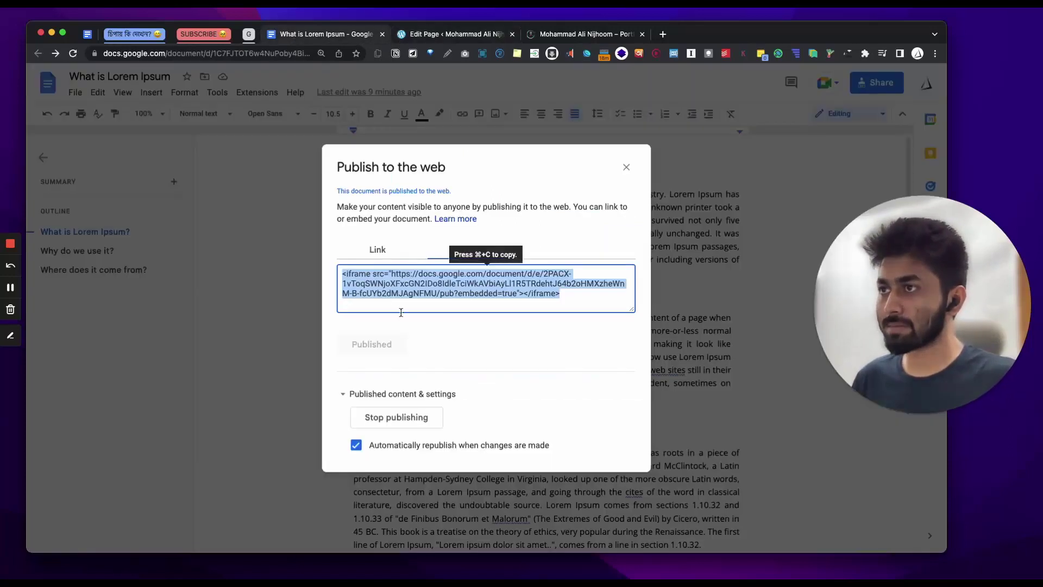
click(369, 257)
click(391, 274)
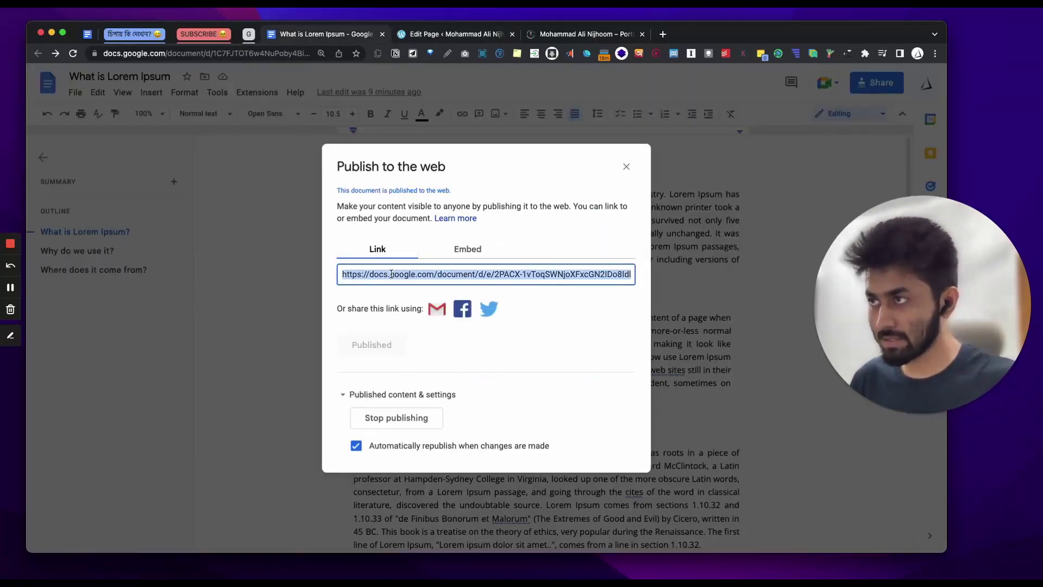
Step: Return to the WordPress page editor, paste the published document link into the Embed block and embed it
click(492, 34)
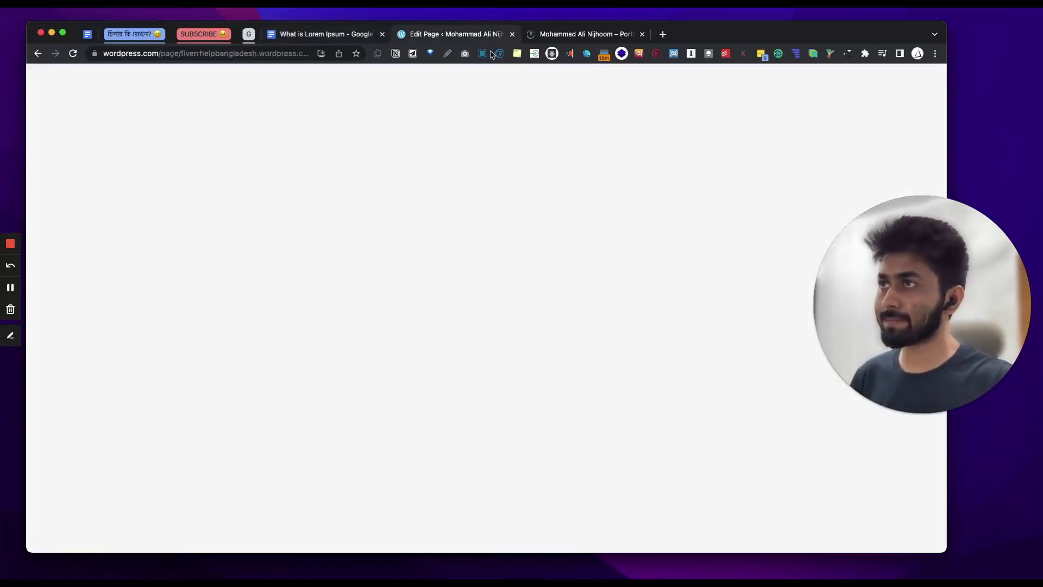
text(https://docs.google.com/document/d/e/2PACX-1vToqSWNjoXFxcGN2lDo8ldleTciWkAVbiAyLl1R5TRdehtJ64b2oHMXzheWnM-B-fcUYb2dMJAgNFMU/pub)
click(704, 377)
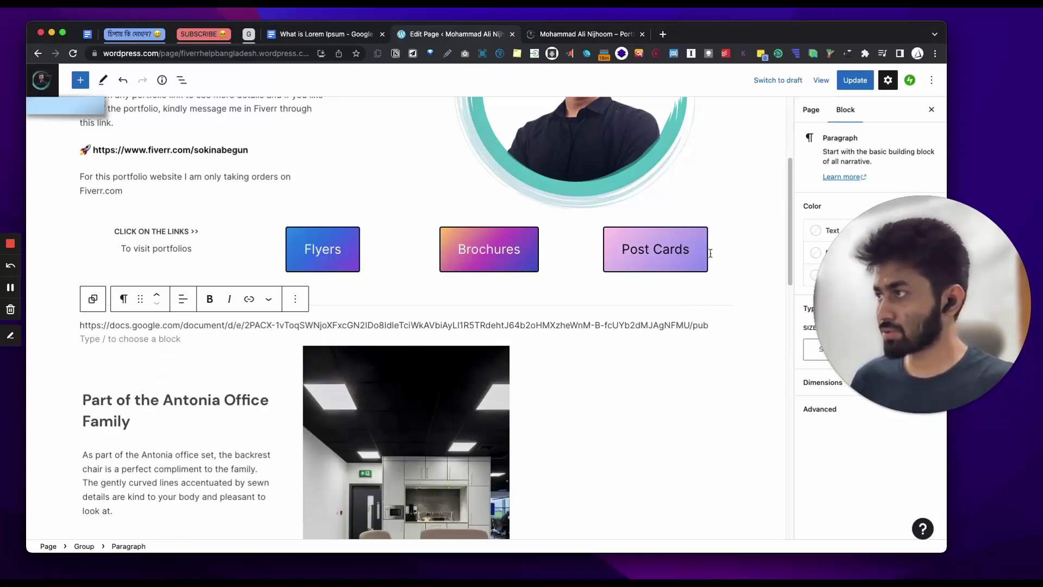
Step: Update the page, open the live version and check how the document link appears below the portfolio buttons
click(854, 80)
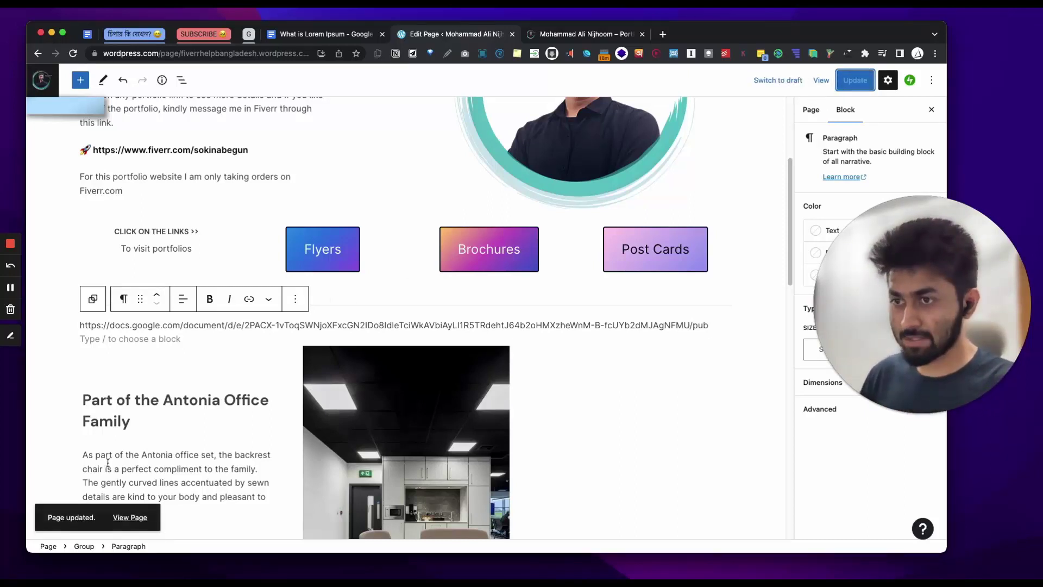
click(131, 517)
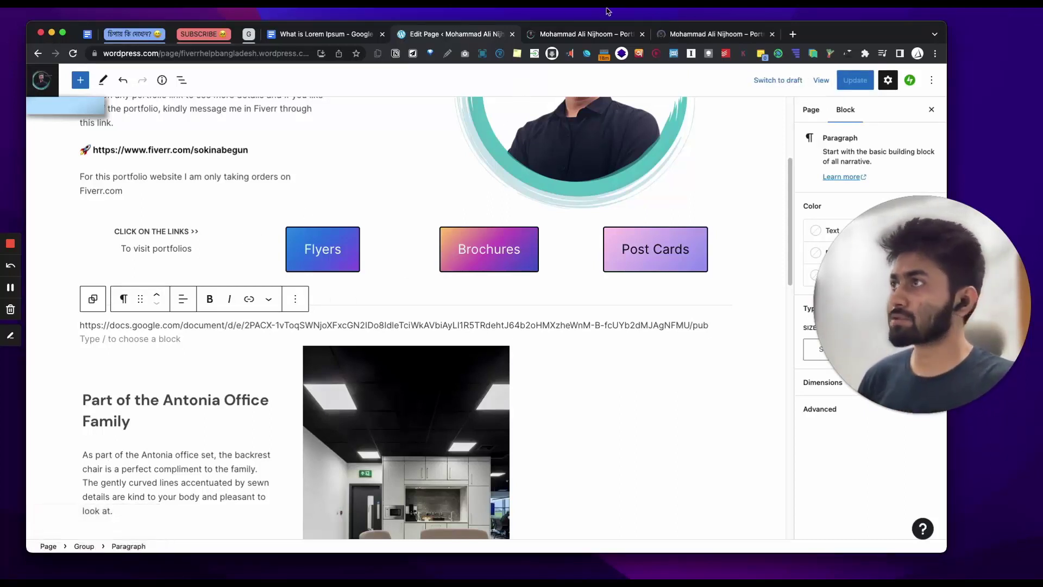
click(707, 34)
scroll(212, 73, down, 5)
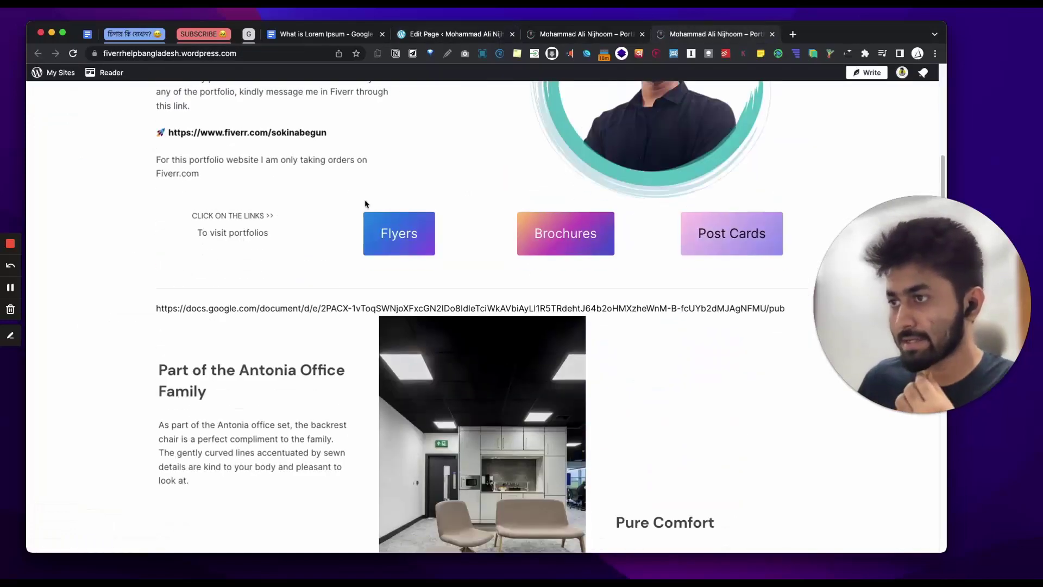
click(76, 52)
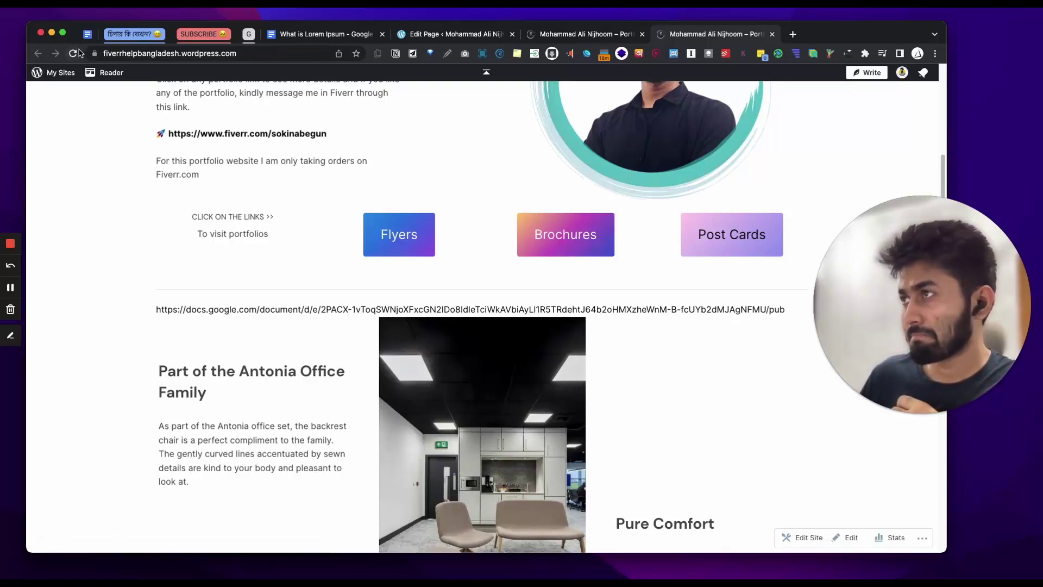
click(74, 53)
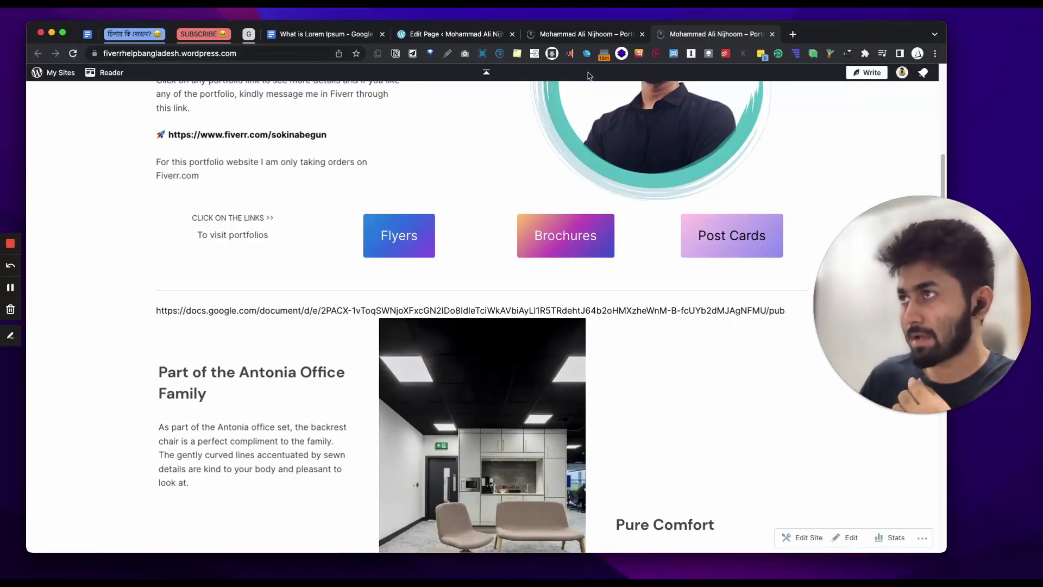
Step: Return to the page editor, switch the document link paragraph to HTML editing and remove it
click(447, 34)
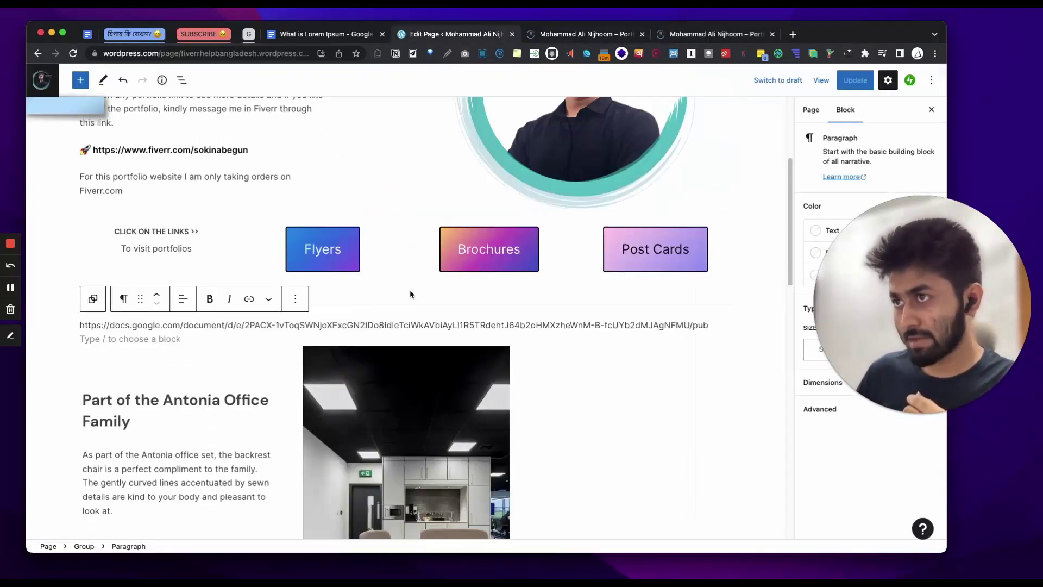
click(296, 299)
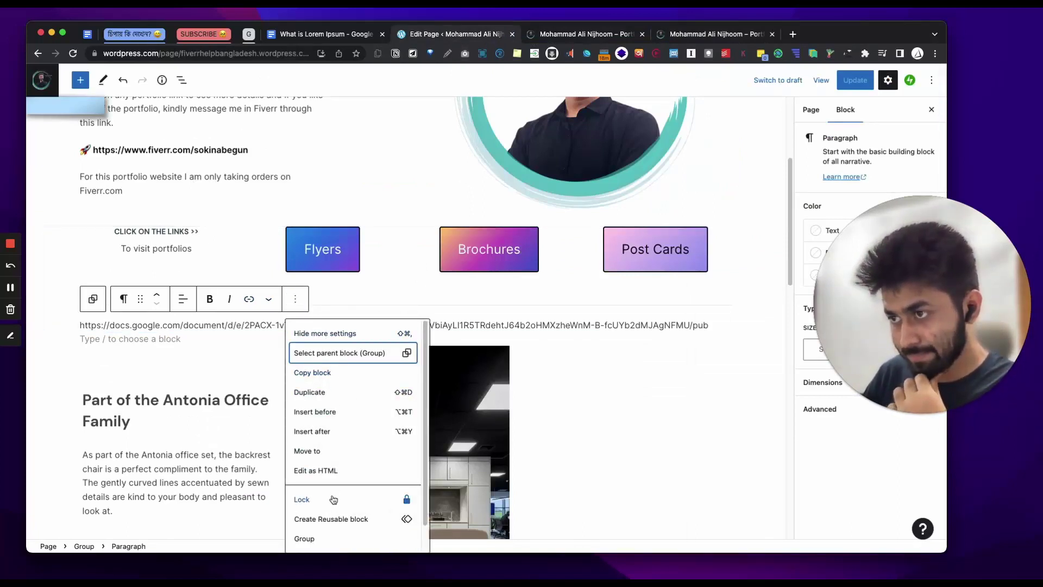
click(320, 478)
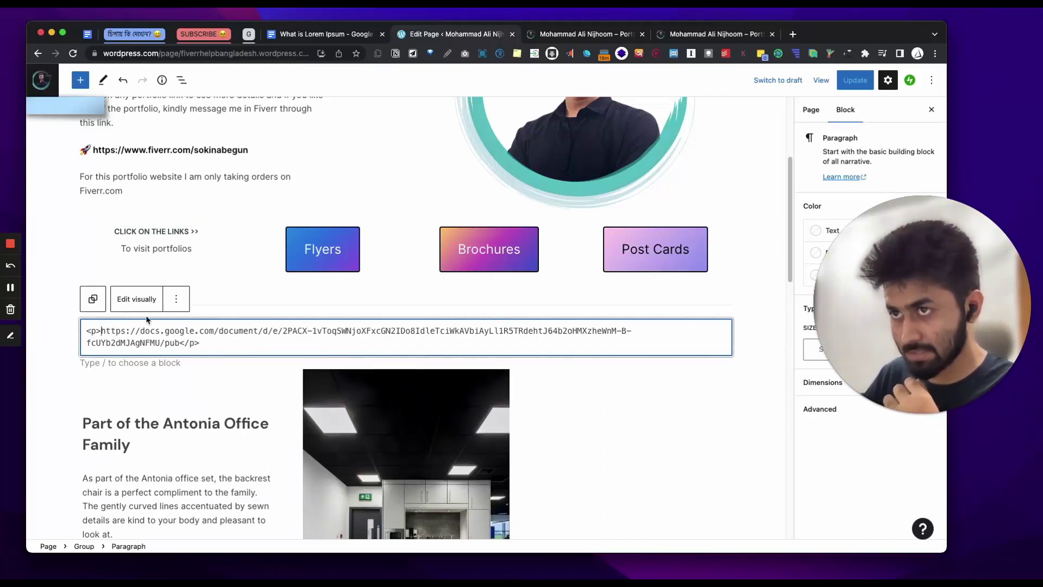
click(174, 299)
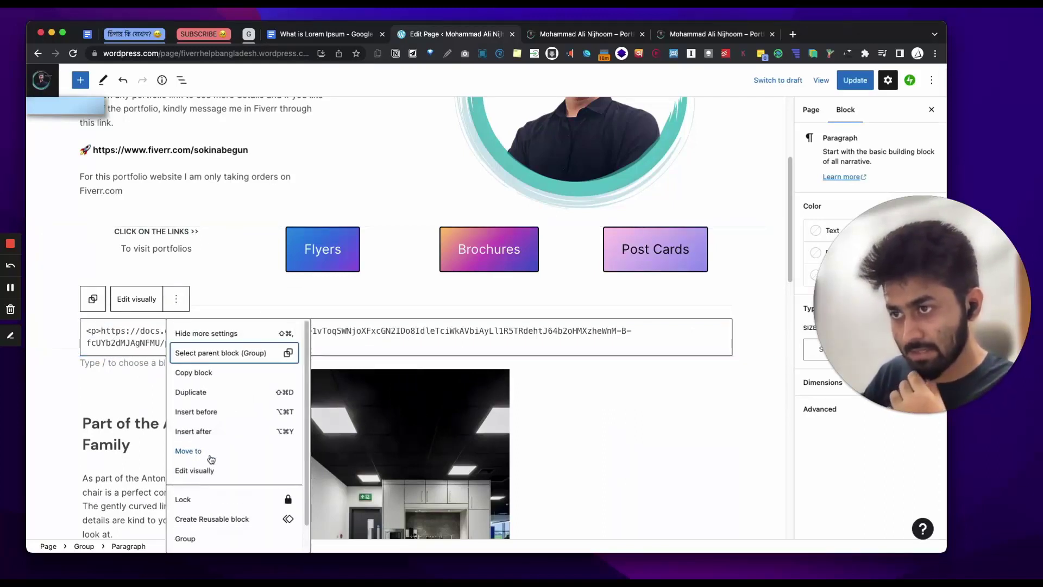
scroll(199, 544, down, 1)
click(199, 541)
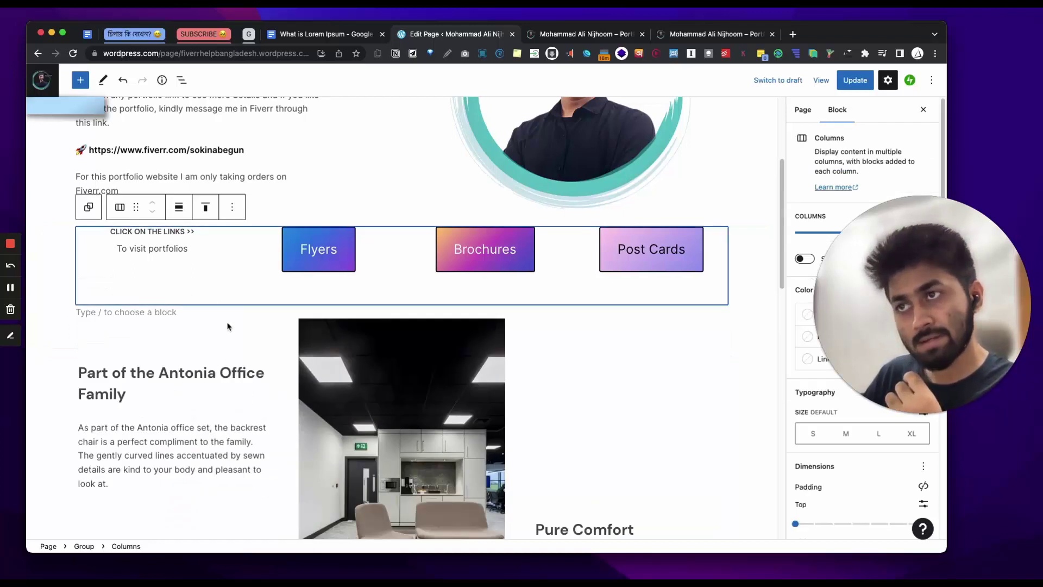
Step: Add an Embed block directly after the columns with the portfolio buttons, using "/em" to find it
click(232, 206)
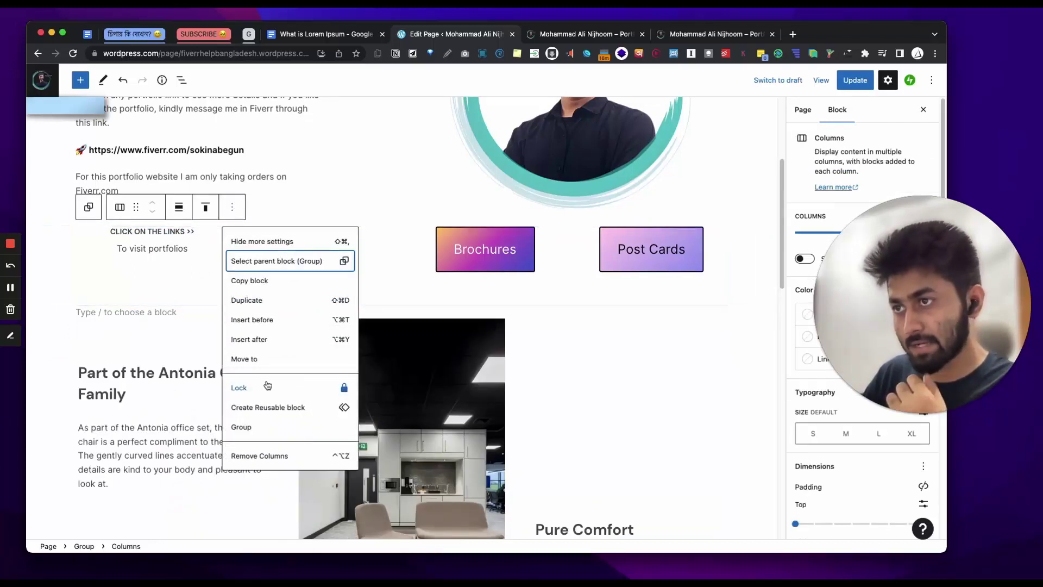
click(255, 343)
text(/)
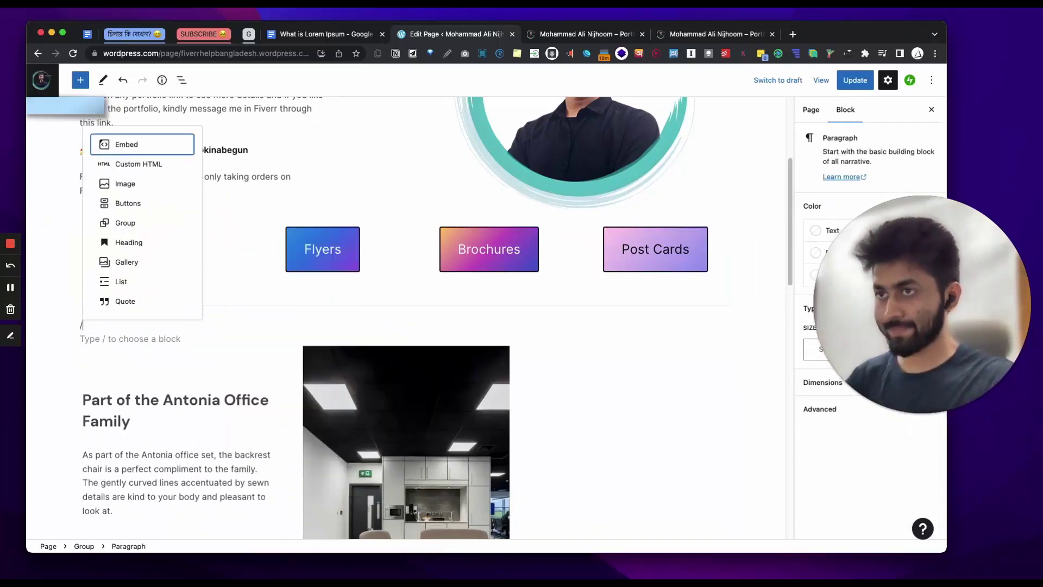
text(em)
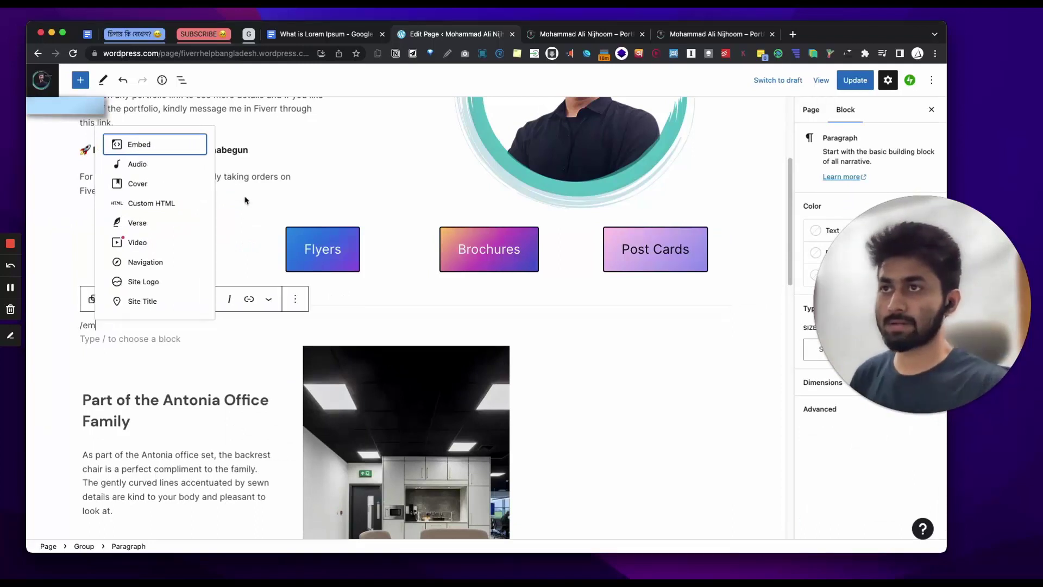
click(125, 149)
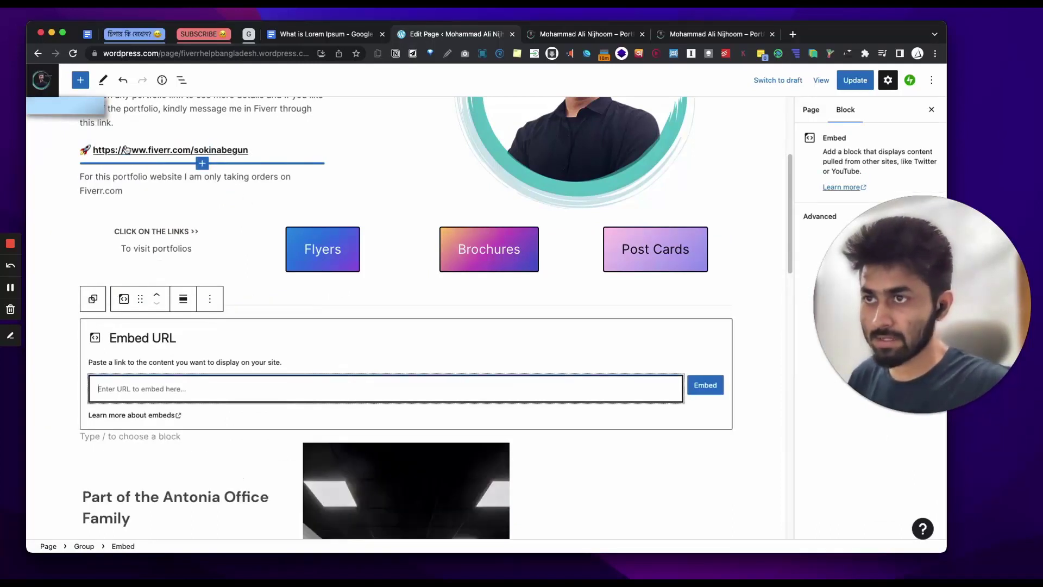
Step: Paste the published Google Docs link as the URL of the new Embed block and embed it
right_click(167, 390)
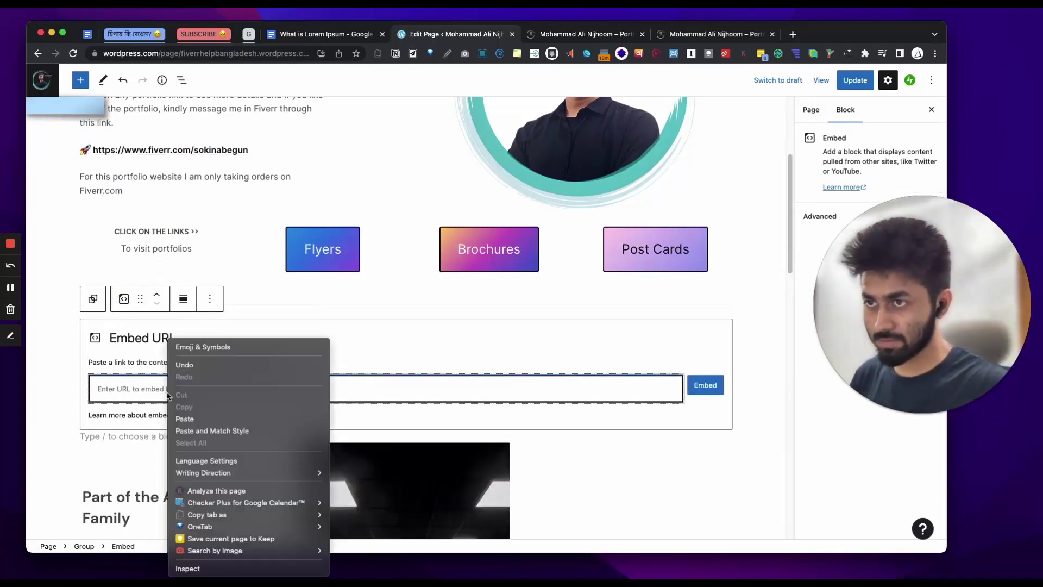
click(215, 416)
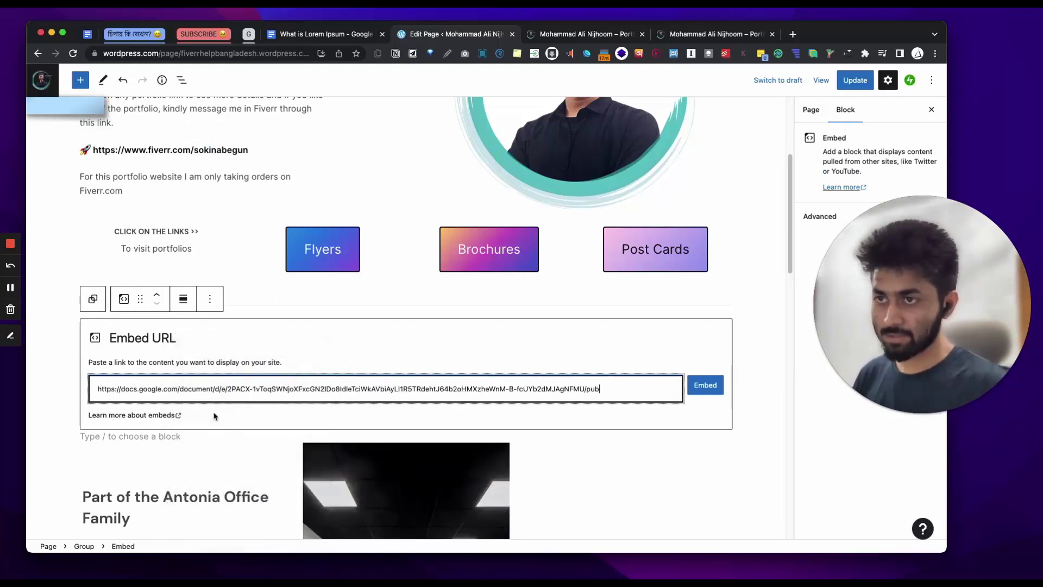
click(703, 382)
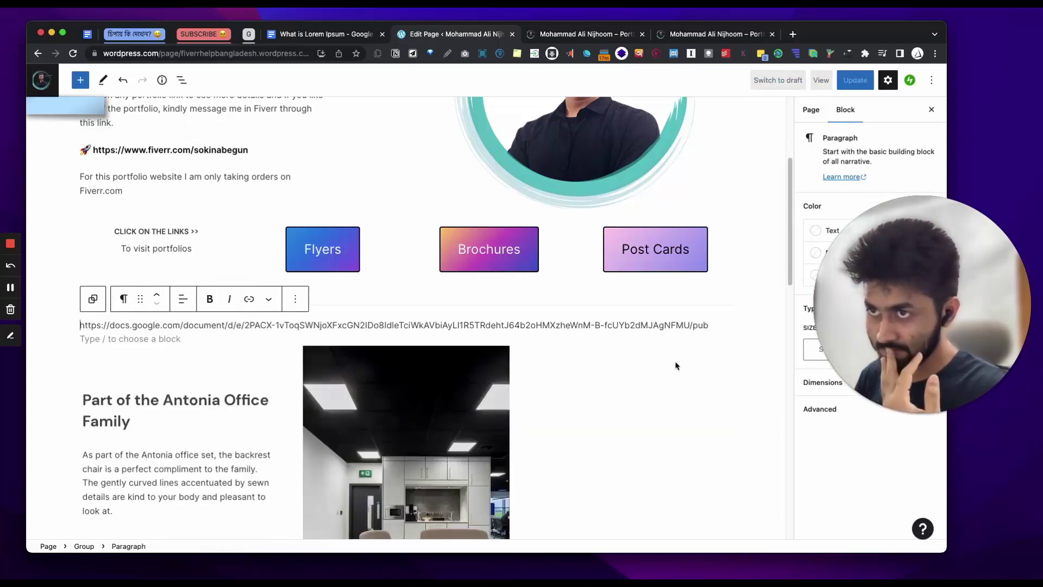
Step: Remove the paragraph holding the published document link below the portfolio buttons
click(297, 309)
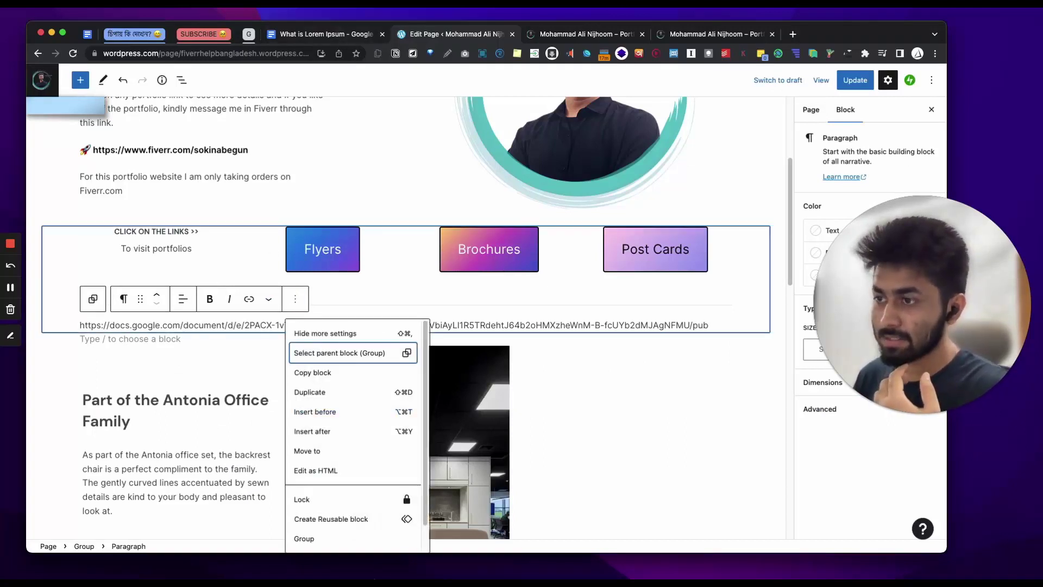
scroll(304, 488, down, 1)
click(325, 538)
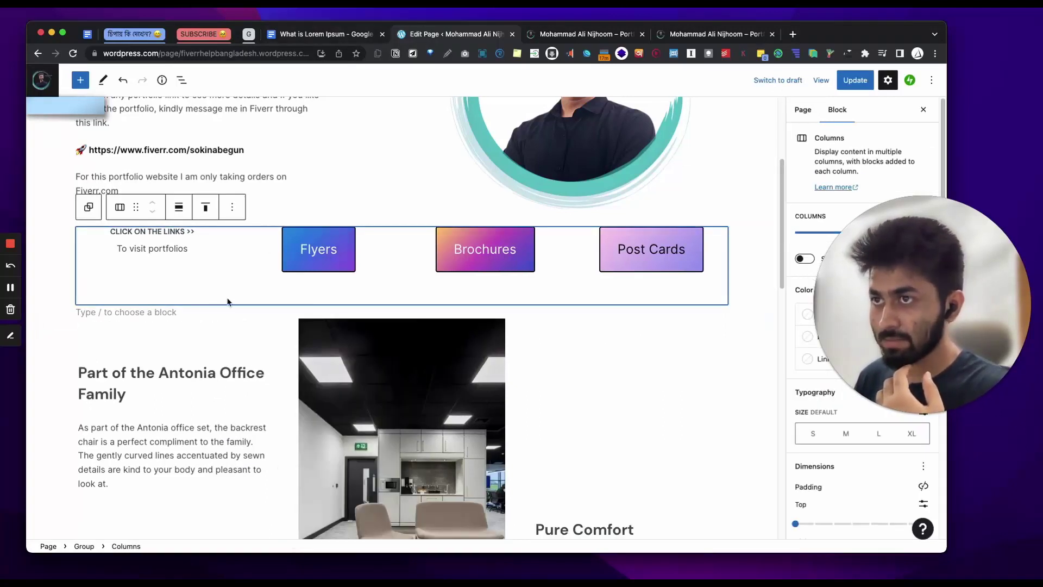
Step: Add a Custom HTML block directly after the portfolio button columns, using "/html" to find it
click(232, 207)
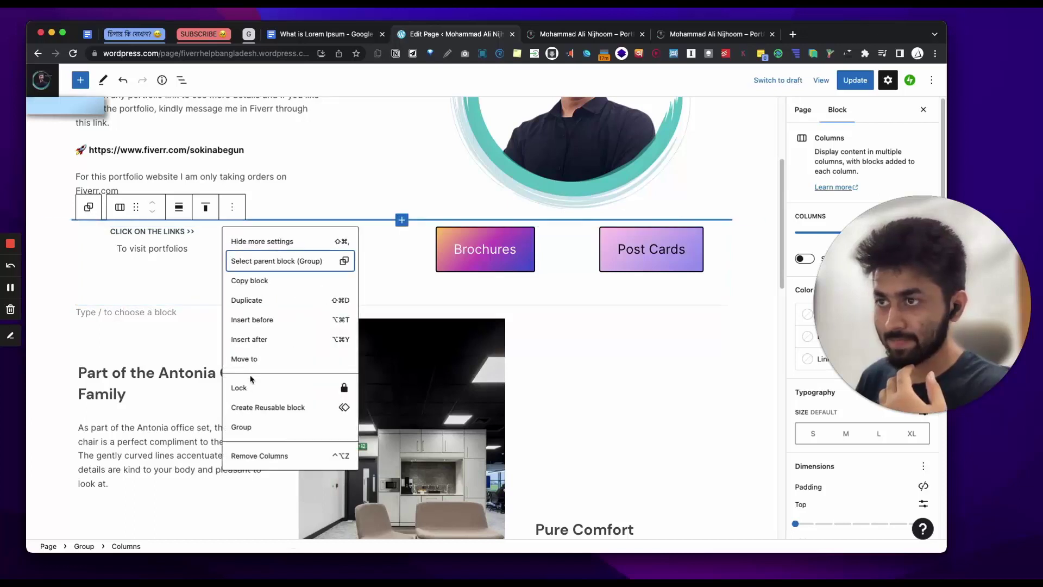
click(257, 337)
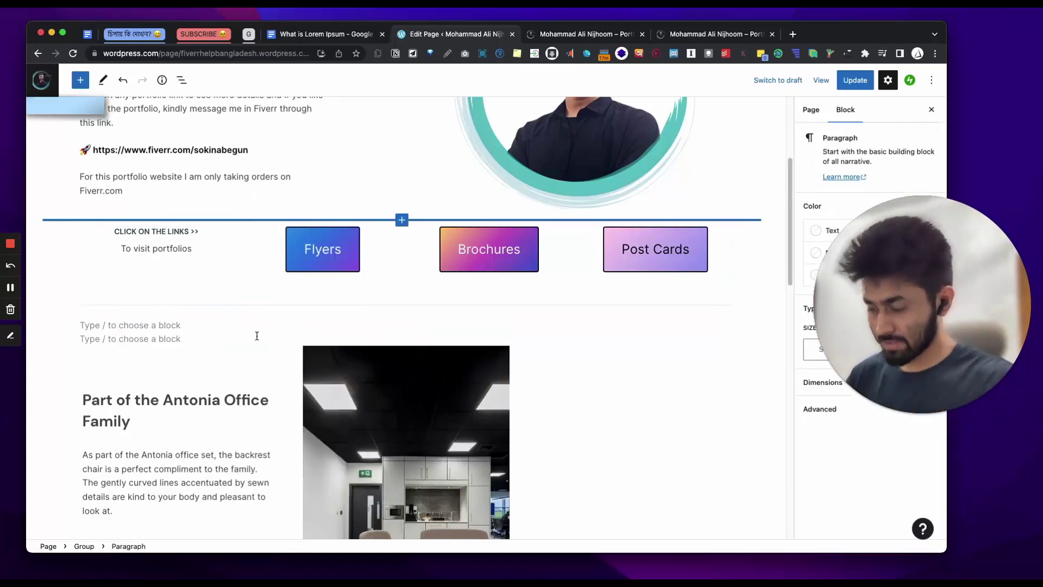
text(/html)
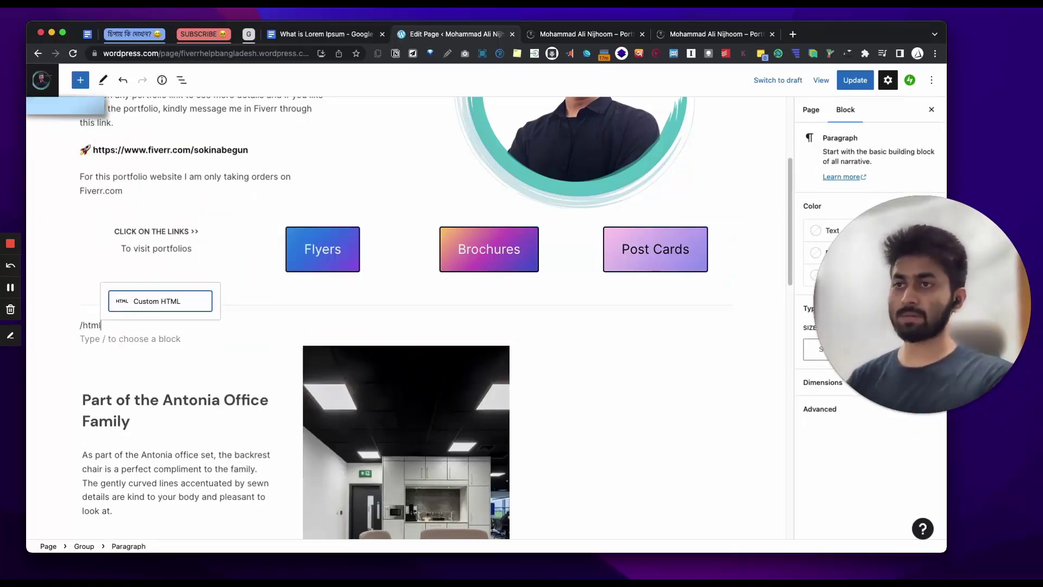
click(156, 301)
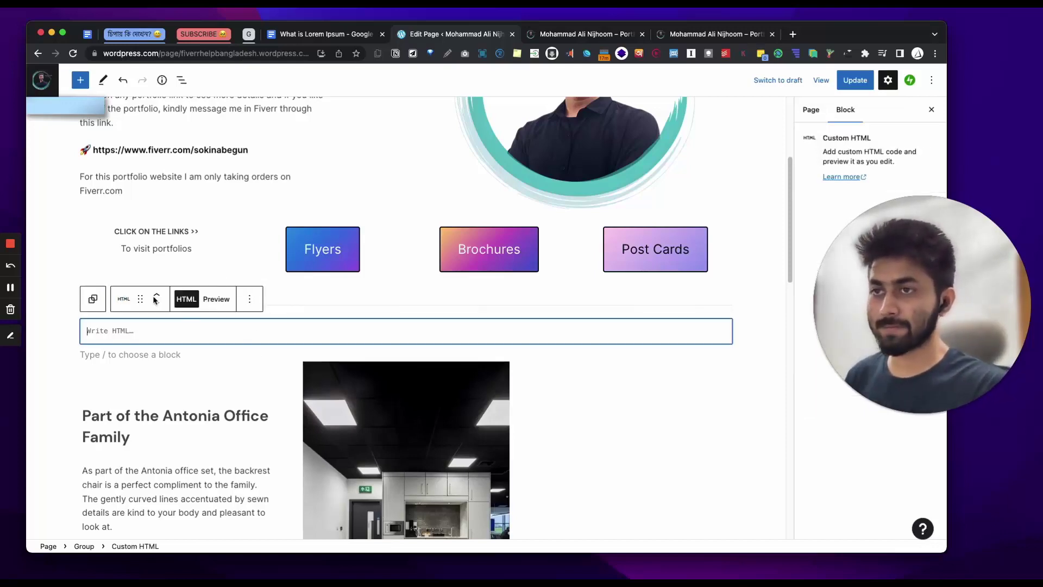
Step: Switch to the Google Docs document and copy the iframe embed code from its Publish to the web settings
click(581, 36)
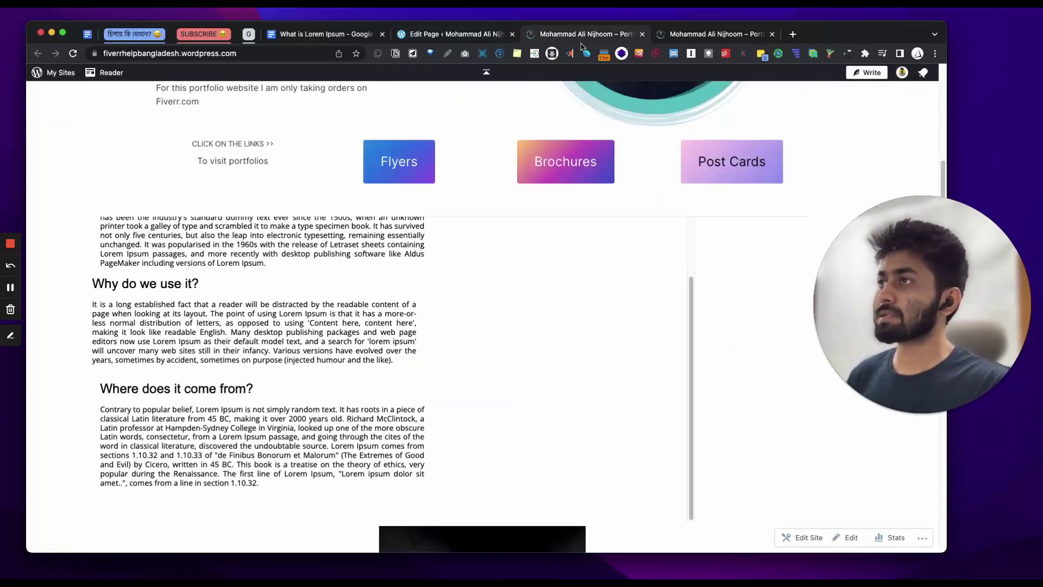
click(486, 34)
click(282, 35)
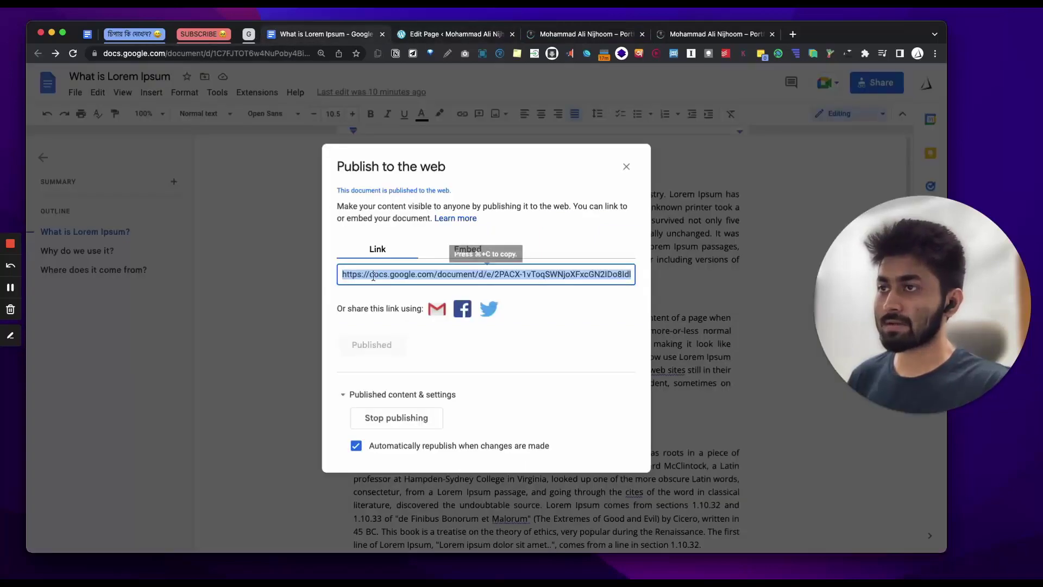
click(468, 250)
click(484, 277)
key(super+c)
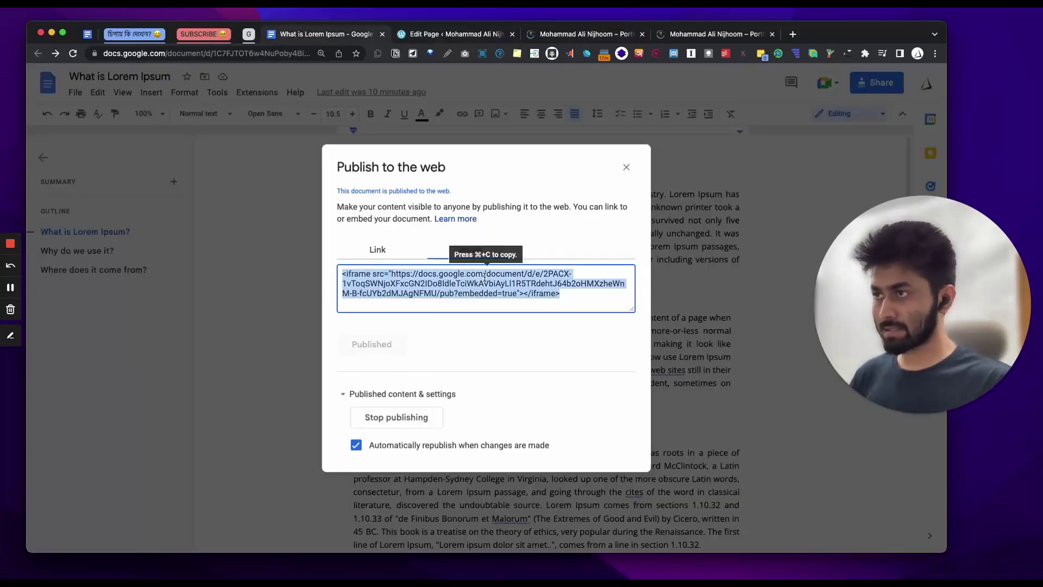
Step: Return to the WordPress page editor and paste the iframe code into the Custom HTML block
click(561, 42)
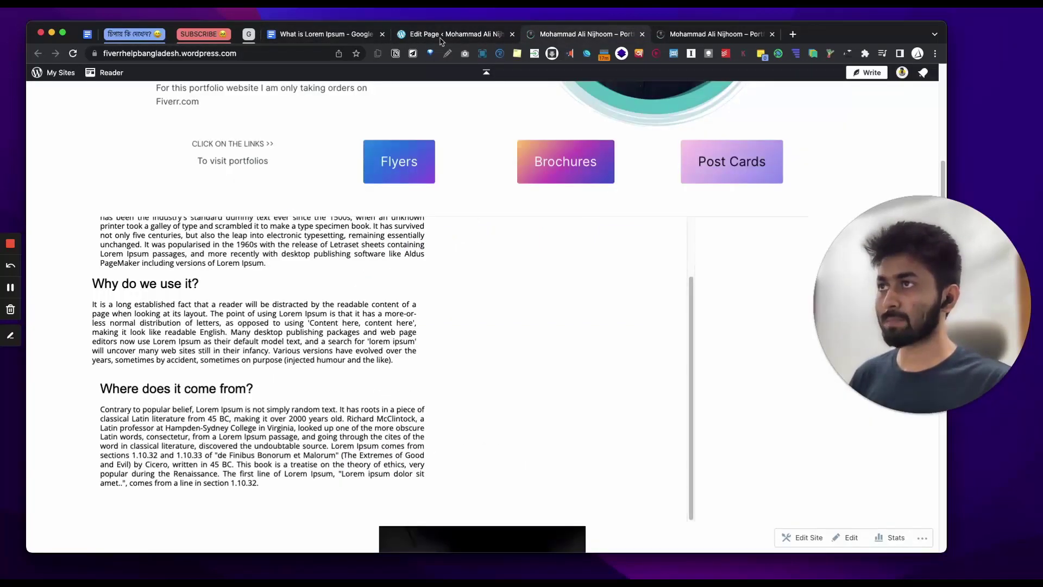
click(443, 41)
click(233, 320)
click(231, 321)
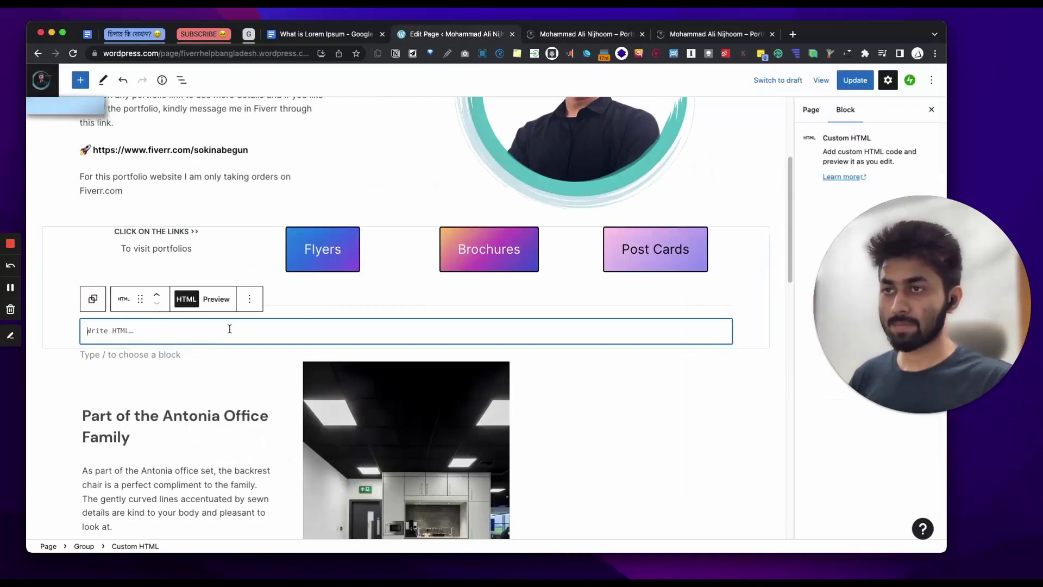
key(super+v)
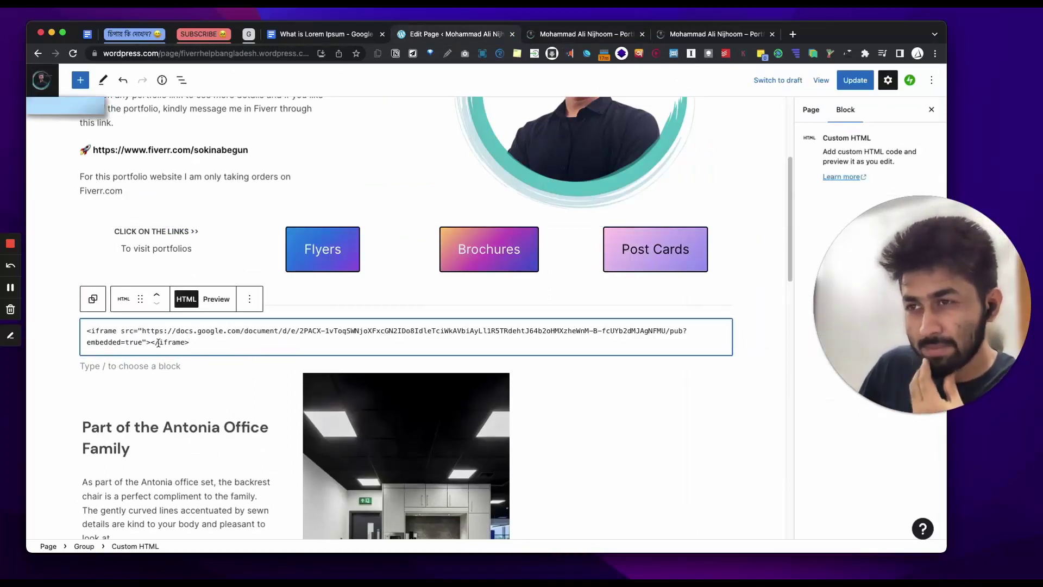
Step: Preview the embedded document in the Custom HTML block, check its iframe code and scroll through the preview
click(220, 300)
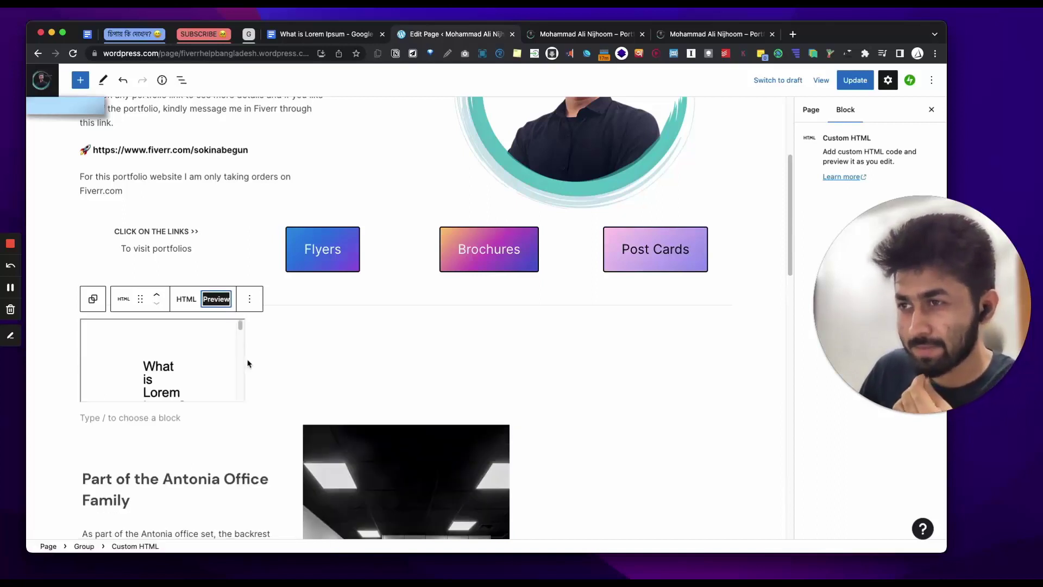
click(177, 299)
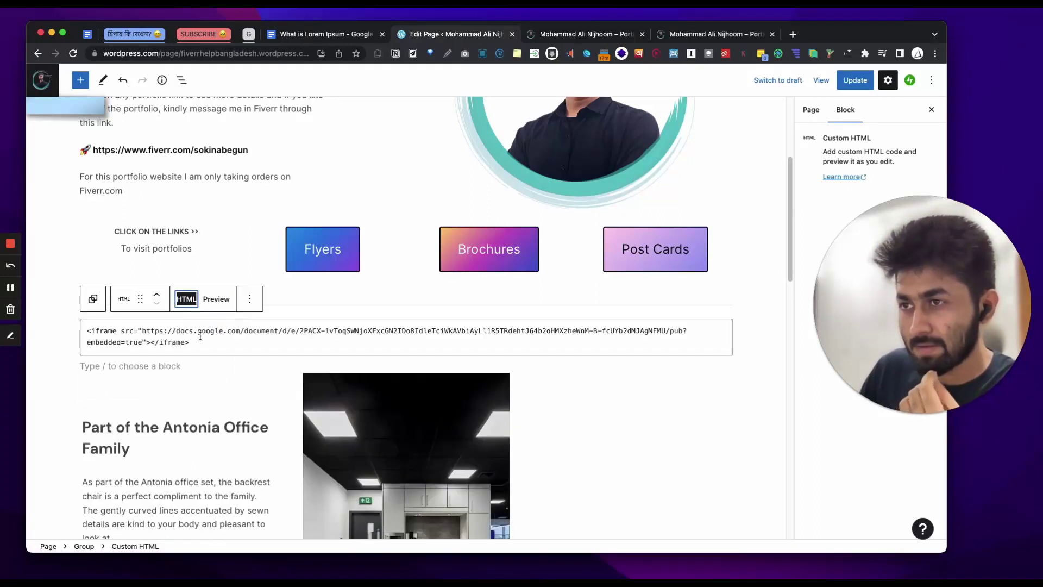
click(146, 343)
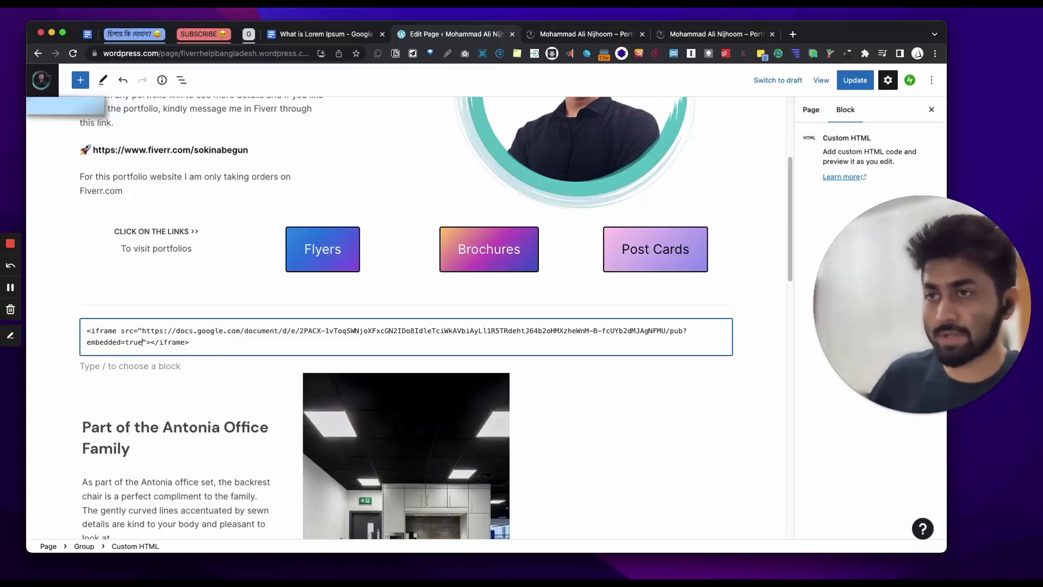
click(216, 299)
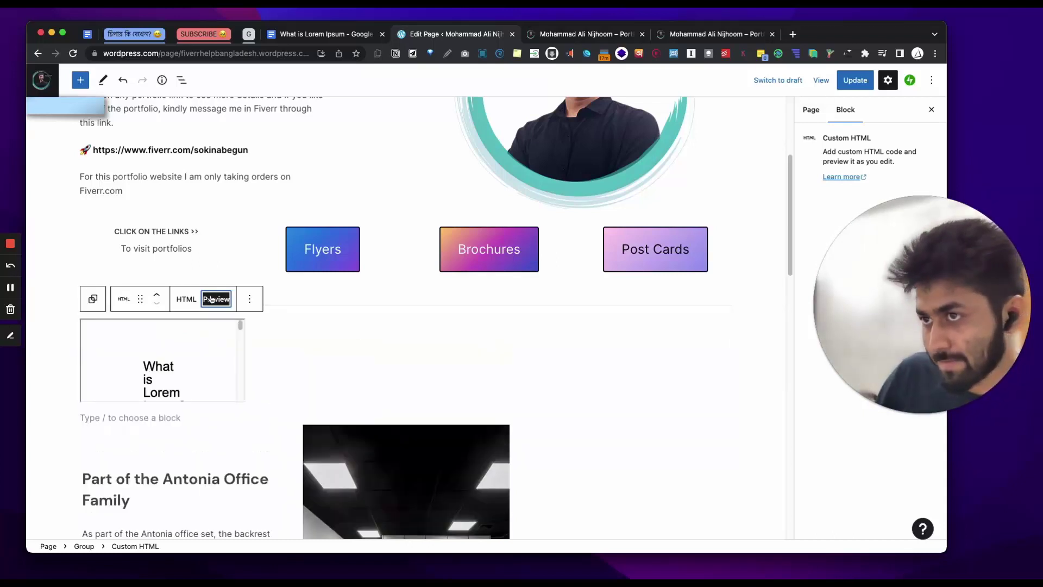
scroll(237, 391, down, 3)
Step: Update the page and reload its live version
click(869, 77)
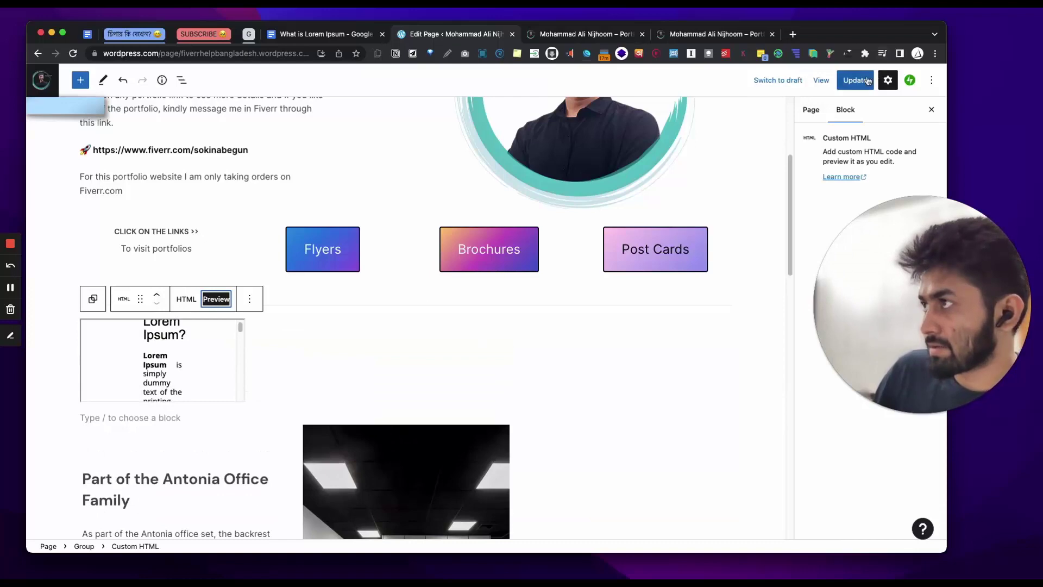
click(553, 34)
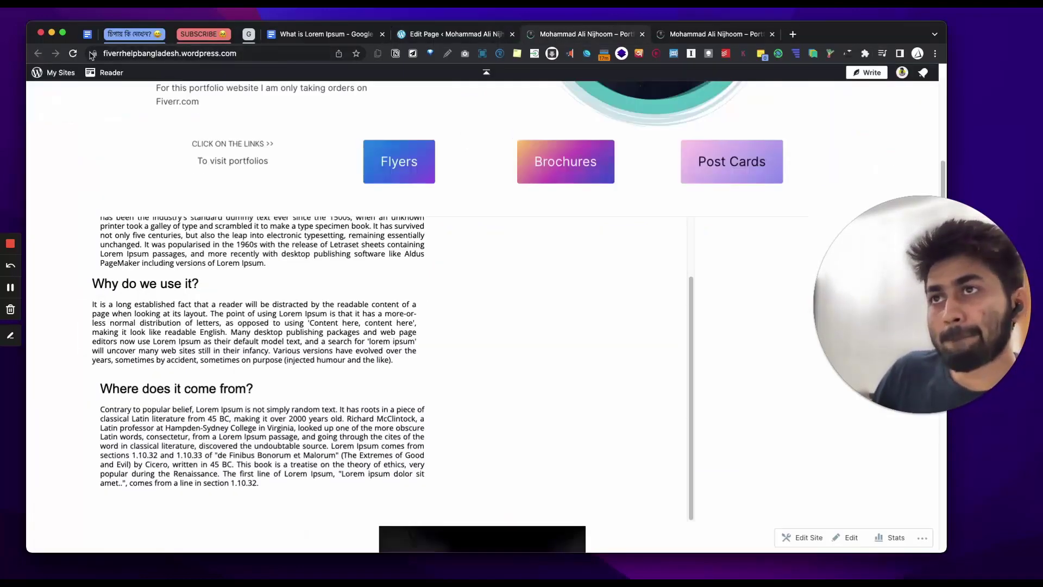
click(72, 53)
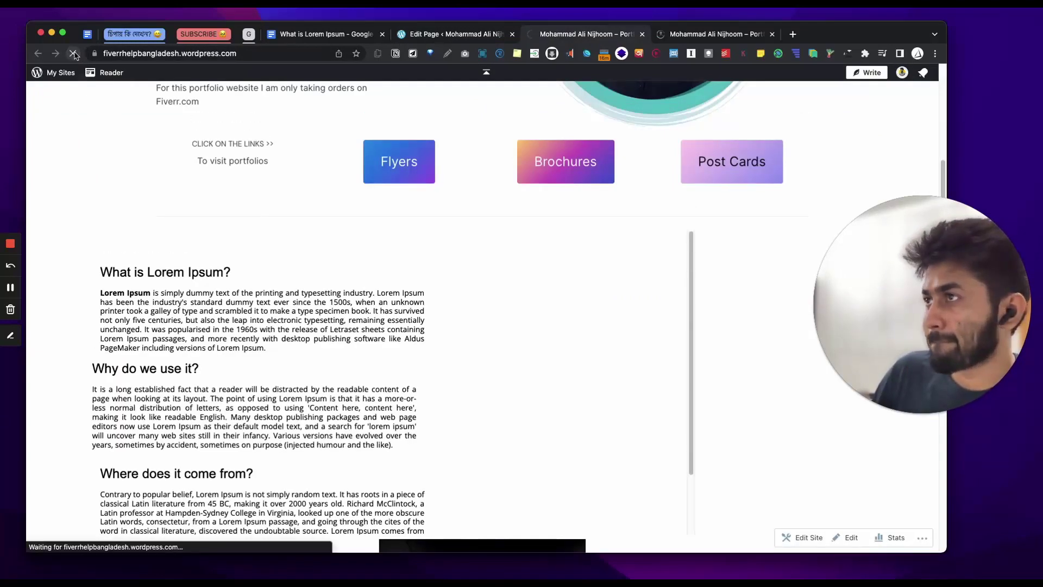
Step: Back in the page editor, move the Custom HTML block from the portfolio buttons group into the group below and preview it
click(429, 35)
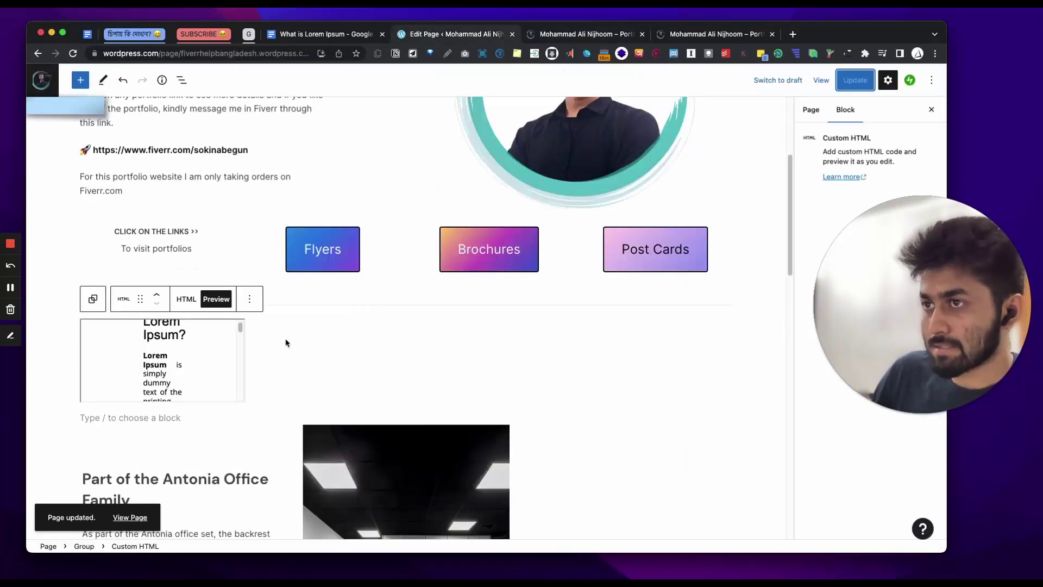
click(93, 298)
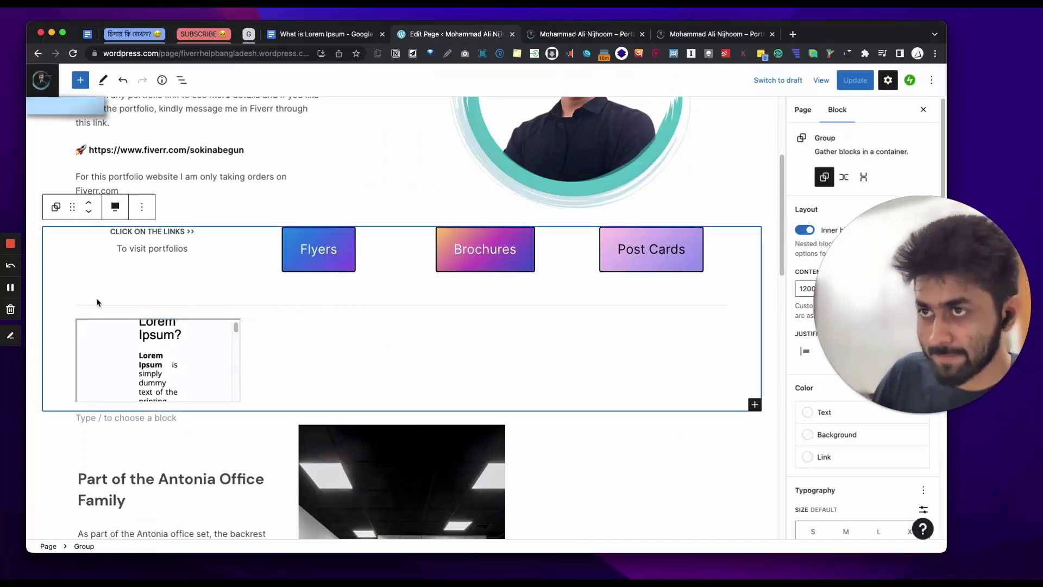
click(169, 345)
drag(139, 307, 497, 328)
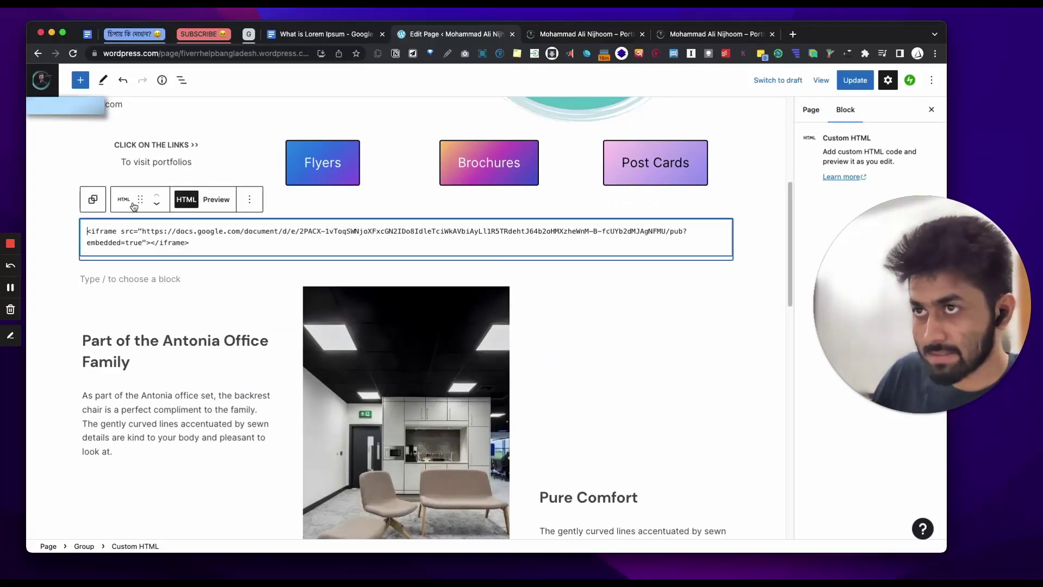
click(216, 199)
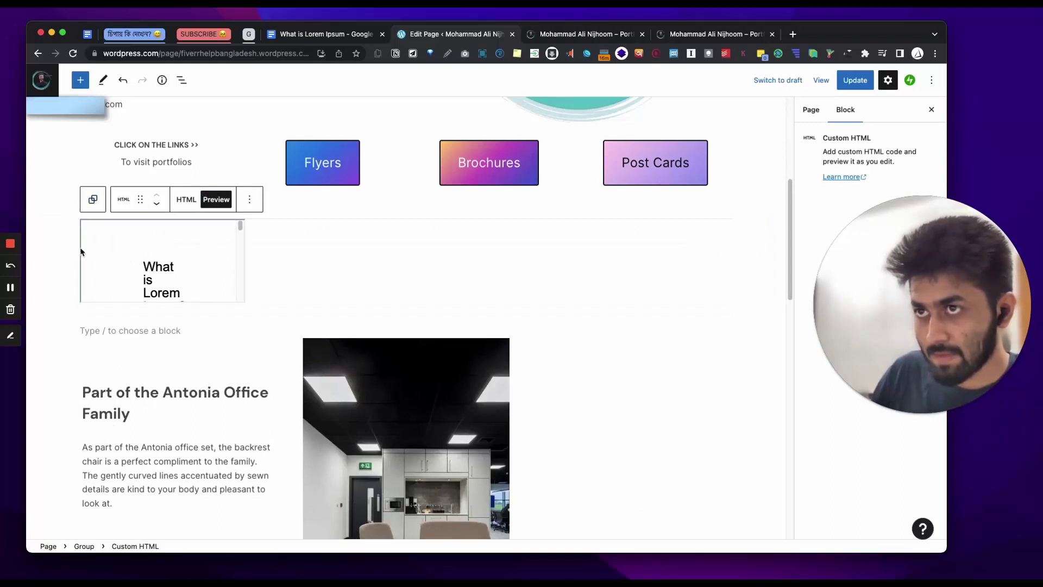
Step: Insert an empty paragraph block before the group that holds the Custom HTML block
click(60, 252)
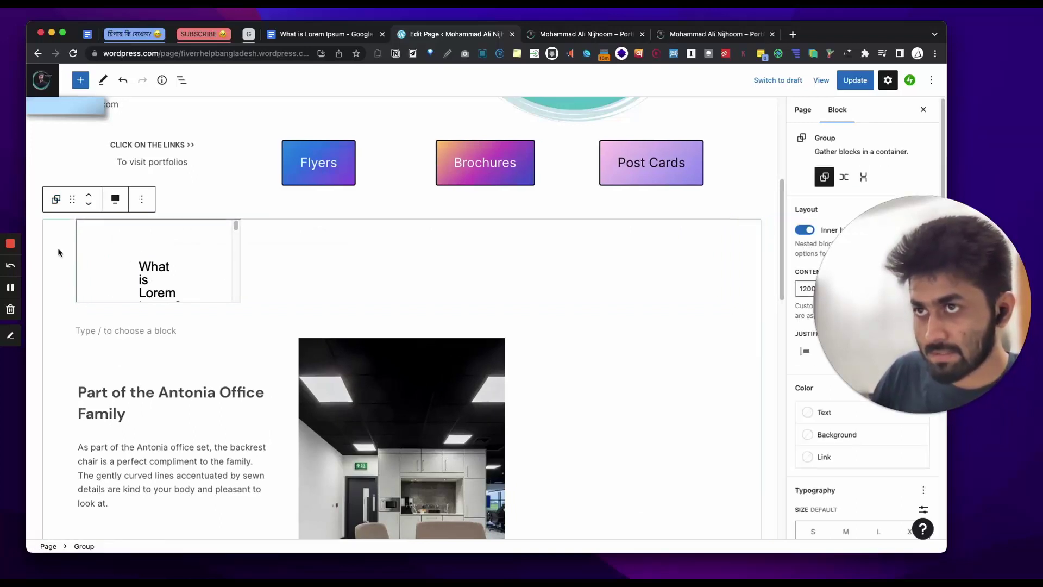
click(142, 200)
click(188, 291)
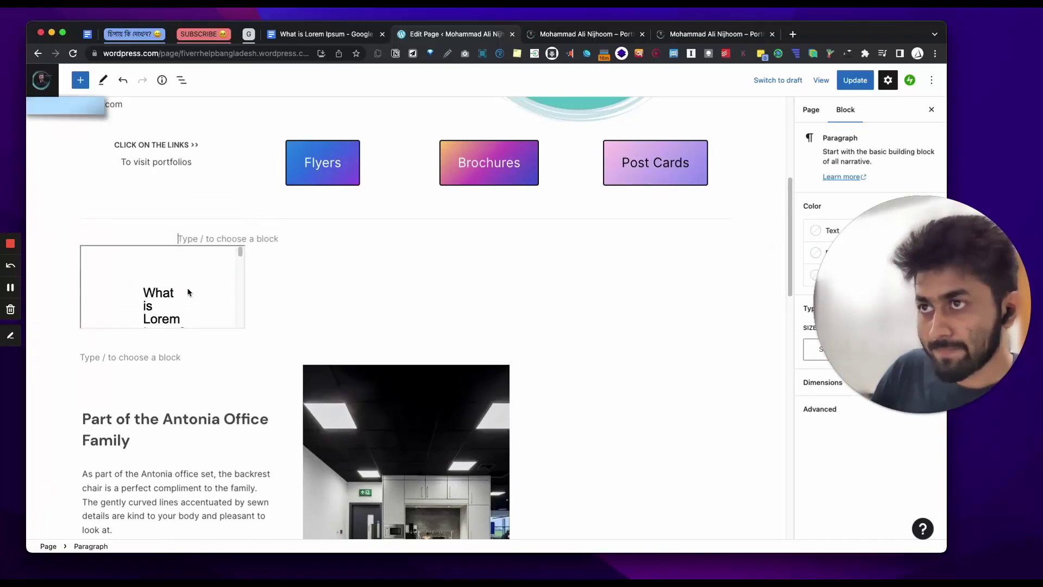
Step: Move the Custom HTML block out of its group to just above the new empty paragraph and preview it
click(165, 278)
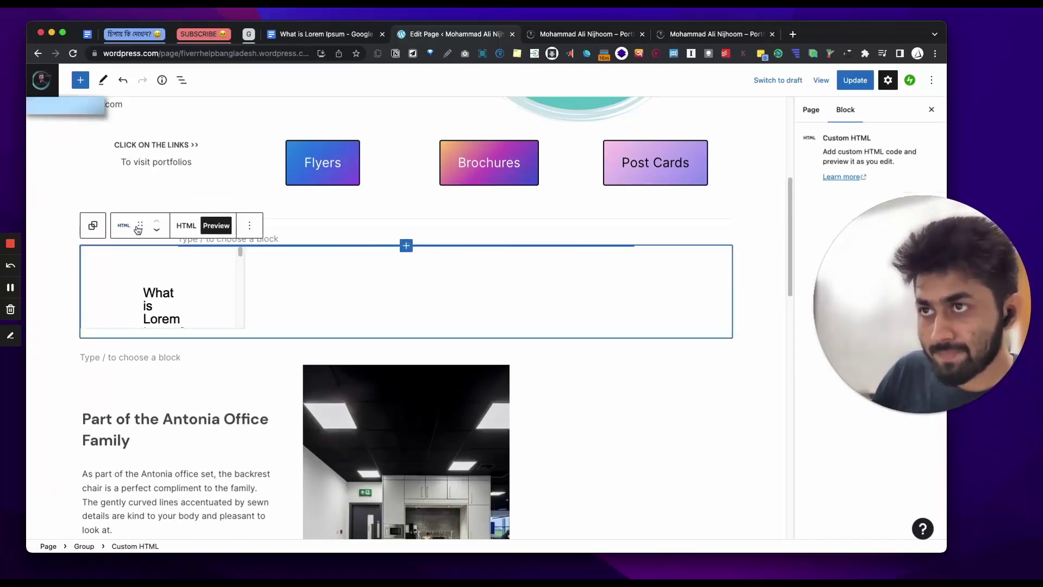
drag(132, 232, 260, 247)
click(134, 250)
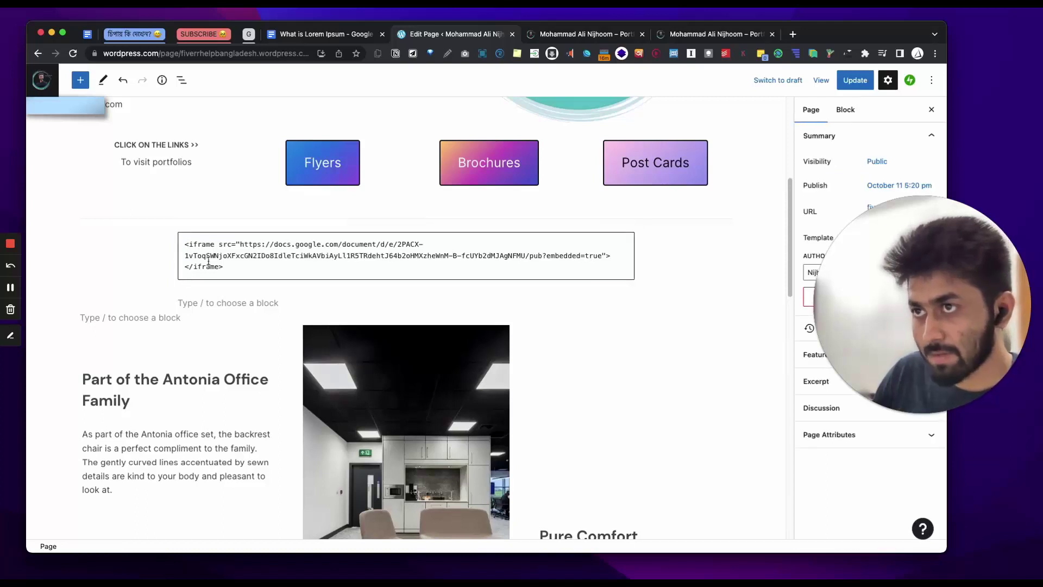
click(215, 276)
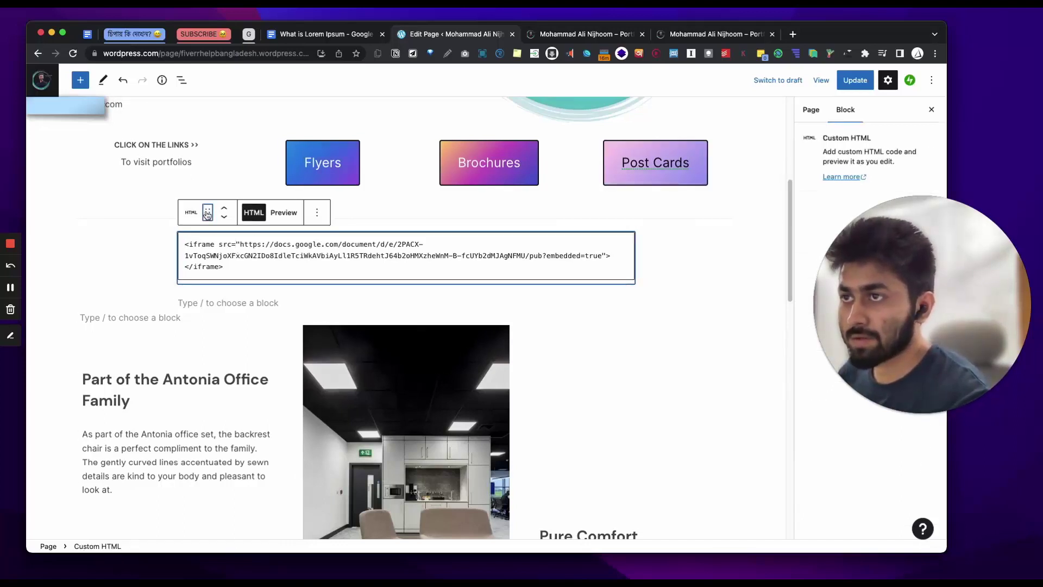
click(283, 212)
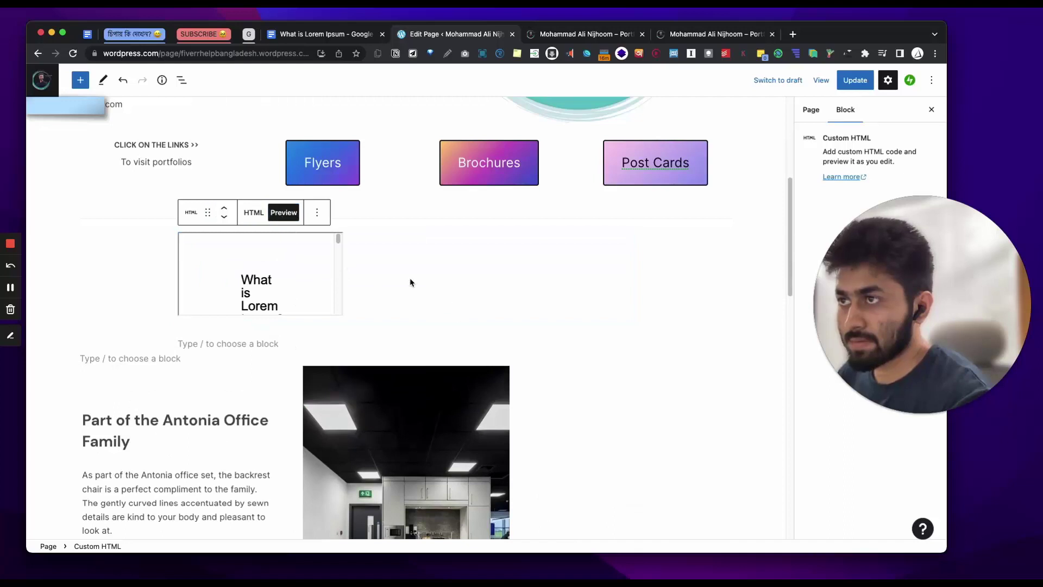
Step: Wrap the Custom HTML block in its own group with the light grey background F0F0F0 and update the page
click(317, 212)
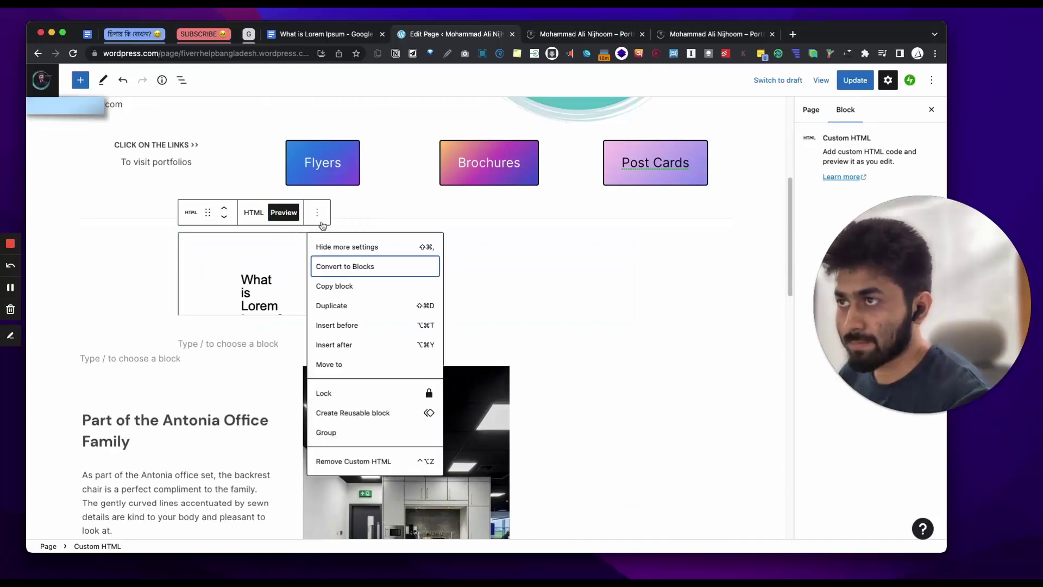
click(334, 433)
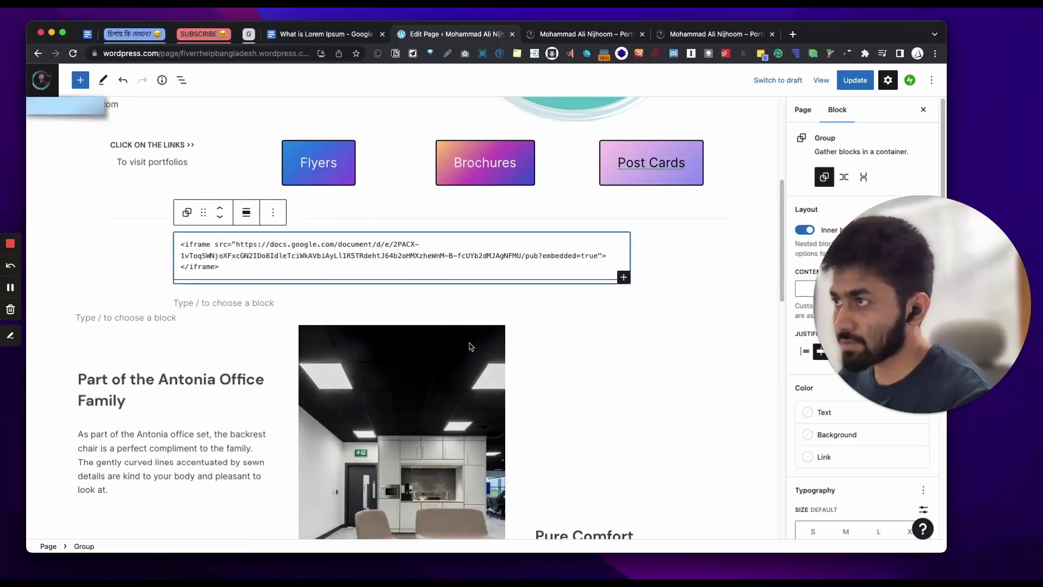
drag(937, 354, 604, 363)
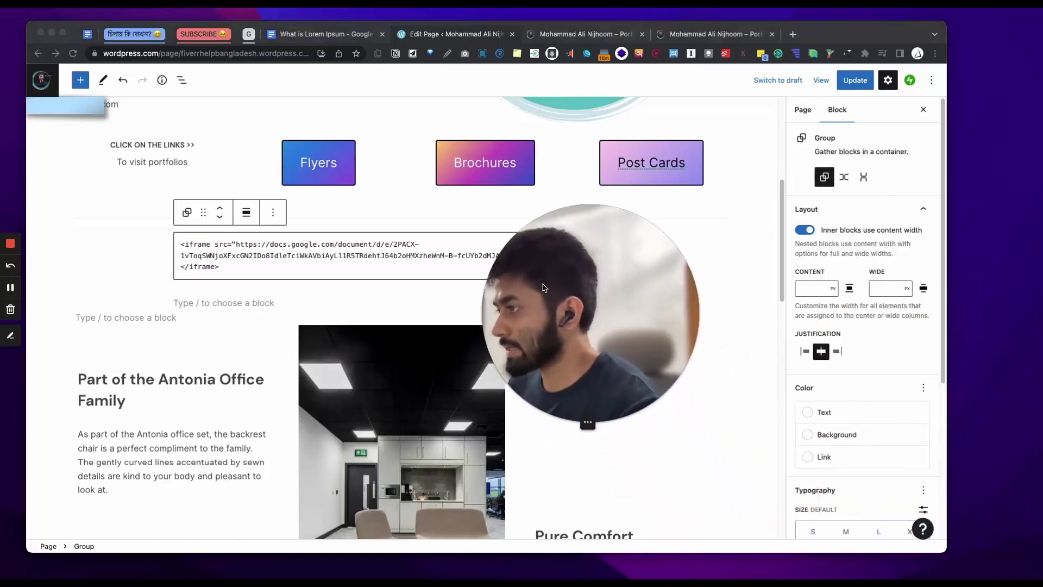
click(847, 435)
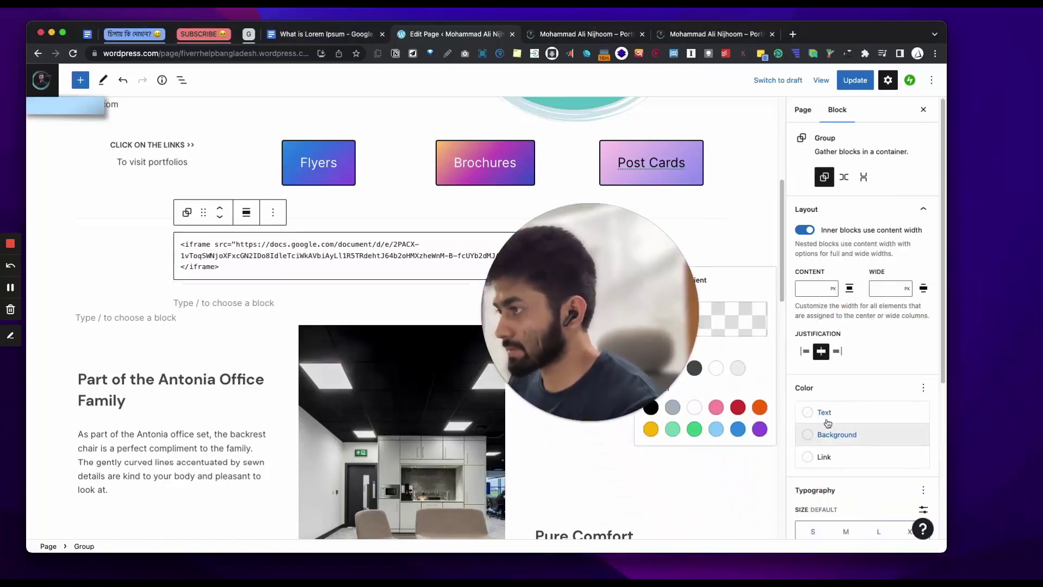
click(737, 368)
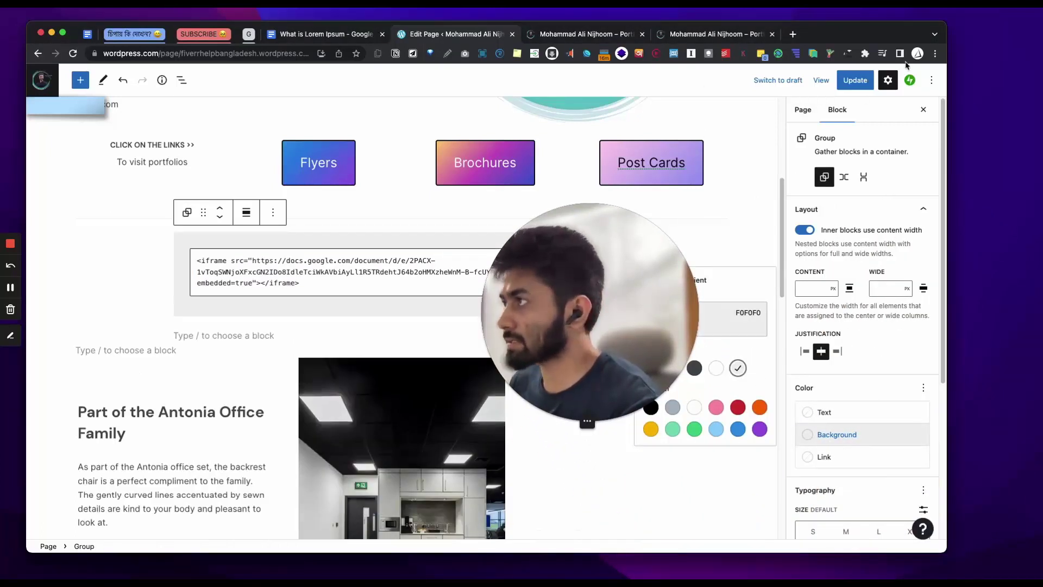
click(868, 83)
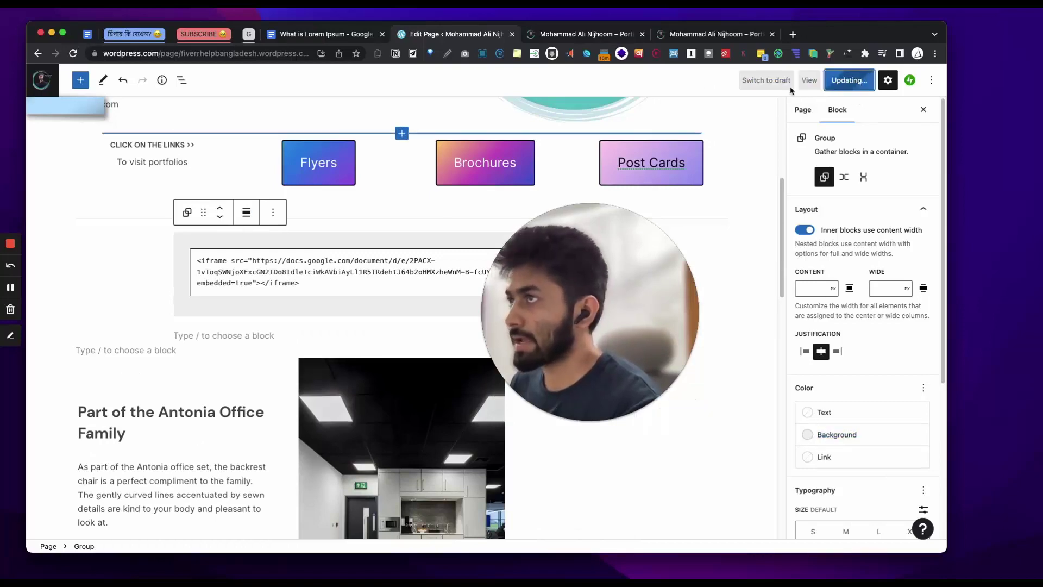
Step: Reload the published portfolio page and examine the embedded document in its grey frame, including its width and inner scrolling
click(575, 34)
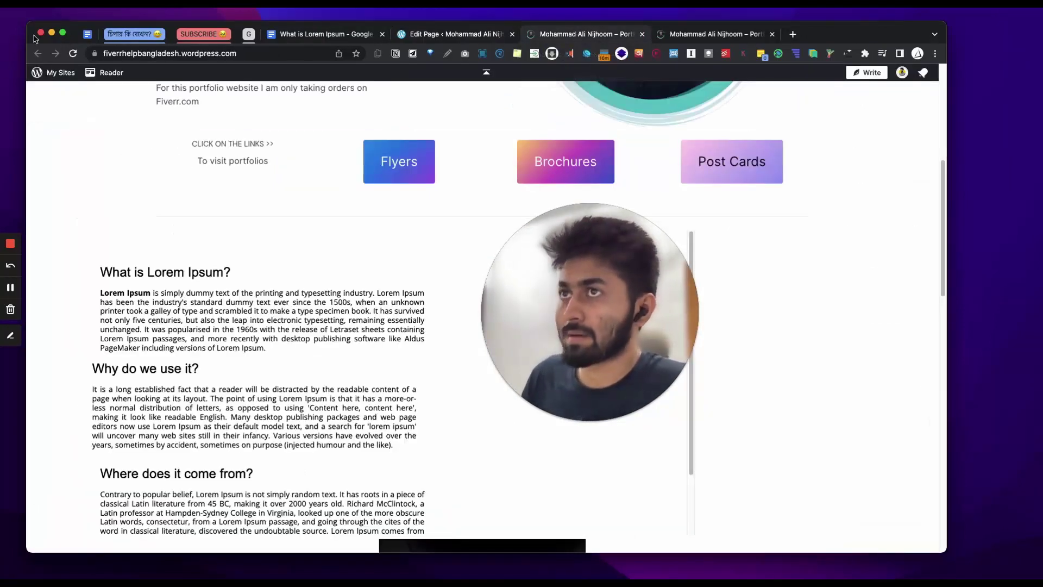
click(72, 54)
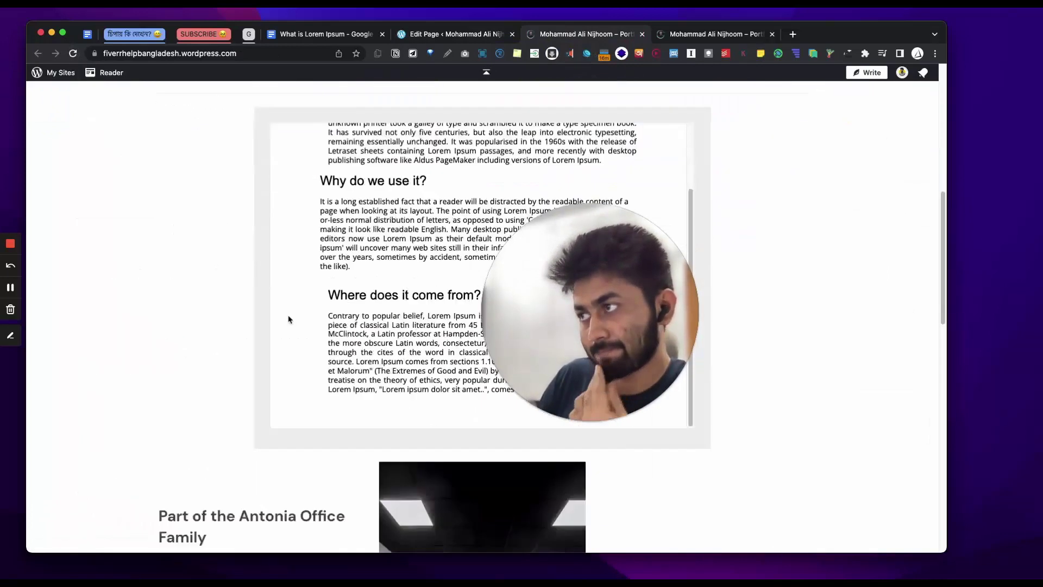
drag(560, 291, 856, 324)
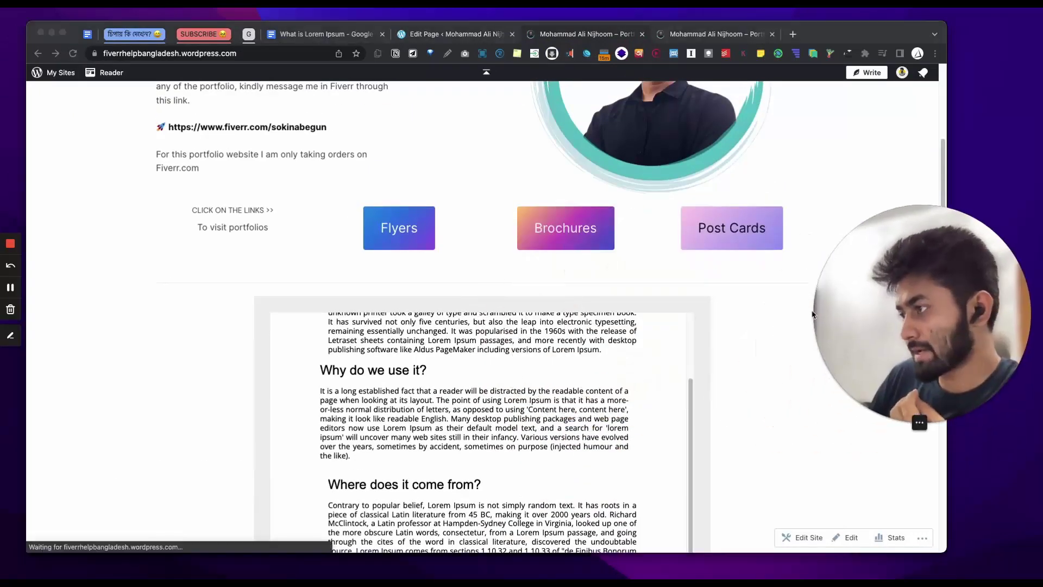
scroll(733, 326, down, 4)
scroll(640, 334, up, 4)
scroll(640, 334, down, 3)
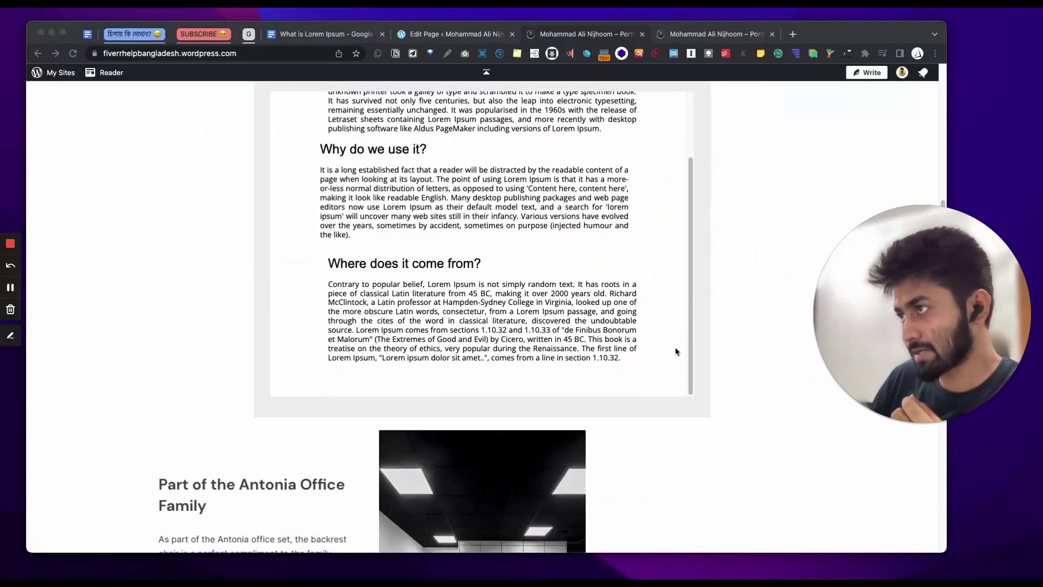
scroll(723, 366, up, 5)
scroll(723, 366, down, 3)
scroll(597, 390, up, 3)
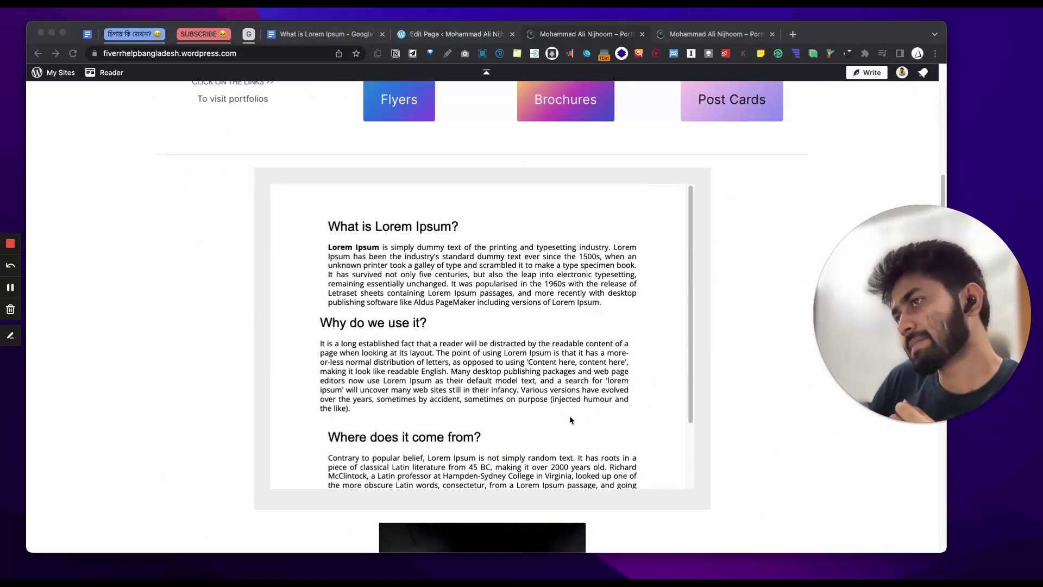
scroll(596, 390, down, 3)
scroll(607, 391, up, 5)
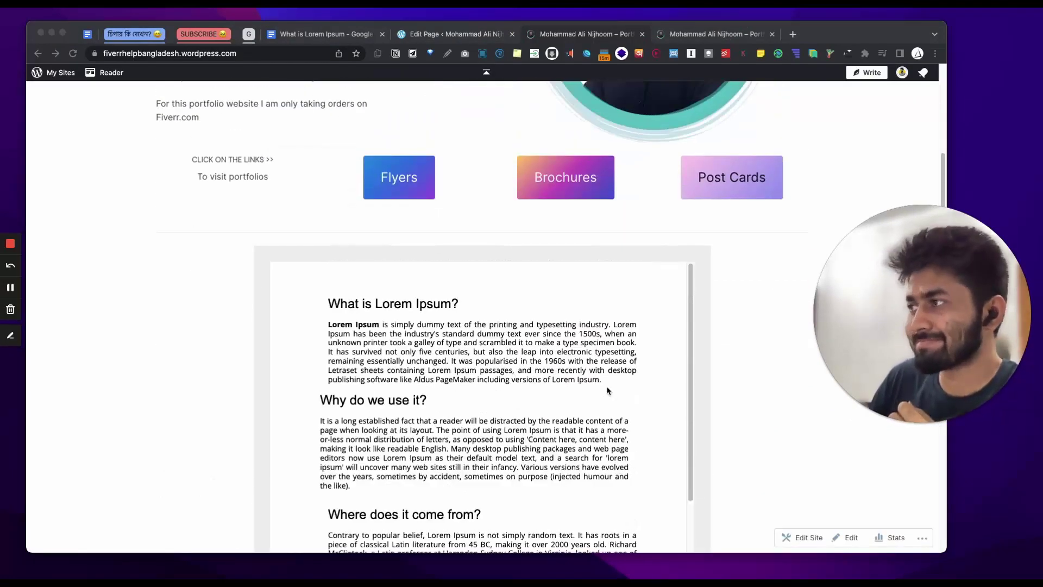
scroll(608, 390, down, 3)
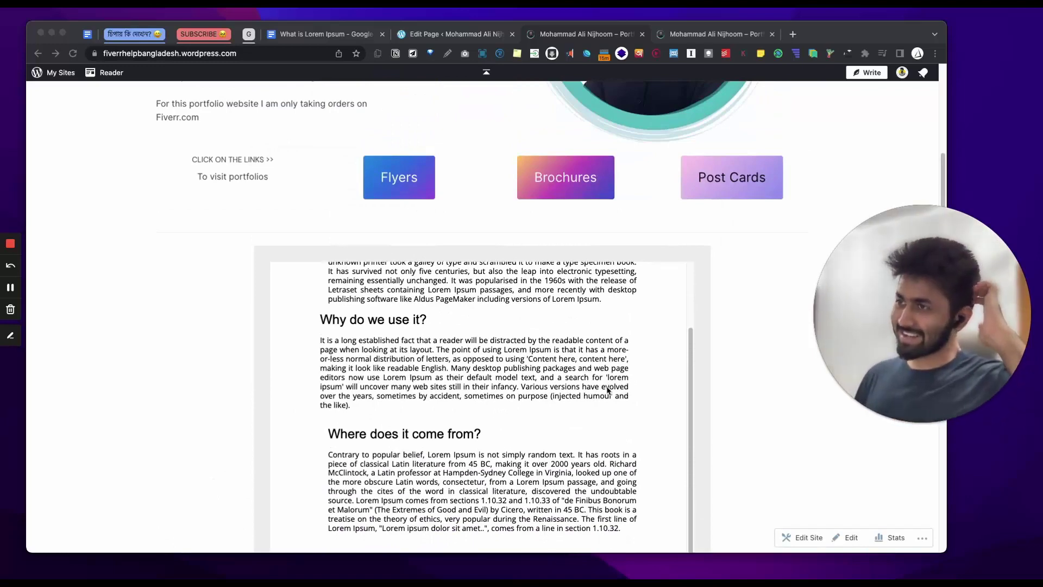
scroll(790, 384, down, 3)
scroll(661, 340, up, 3)
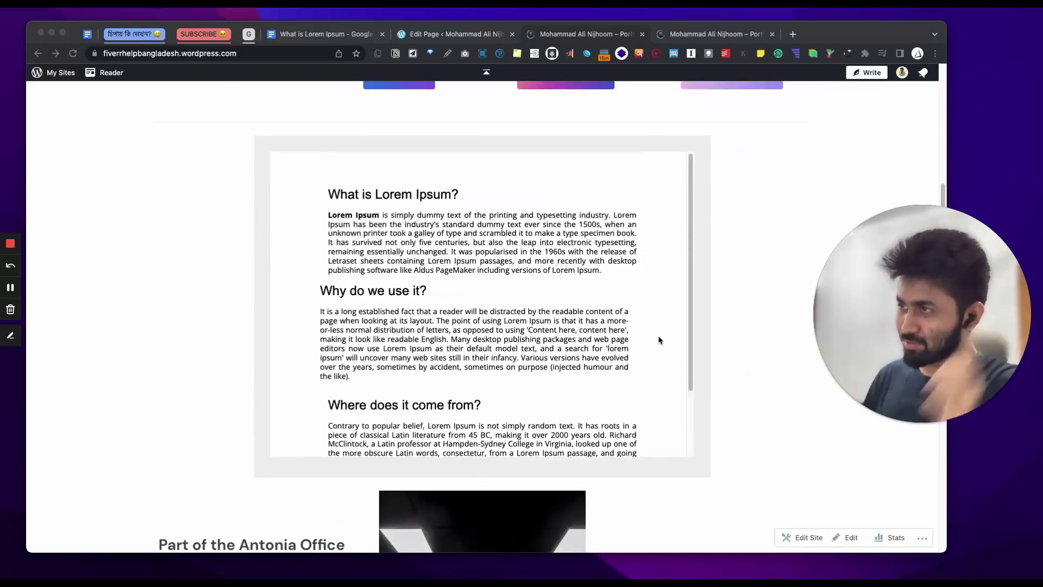
scroll(661, 340, down, 2)
scroll(661, 340, up, 2)
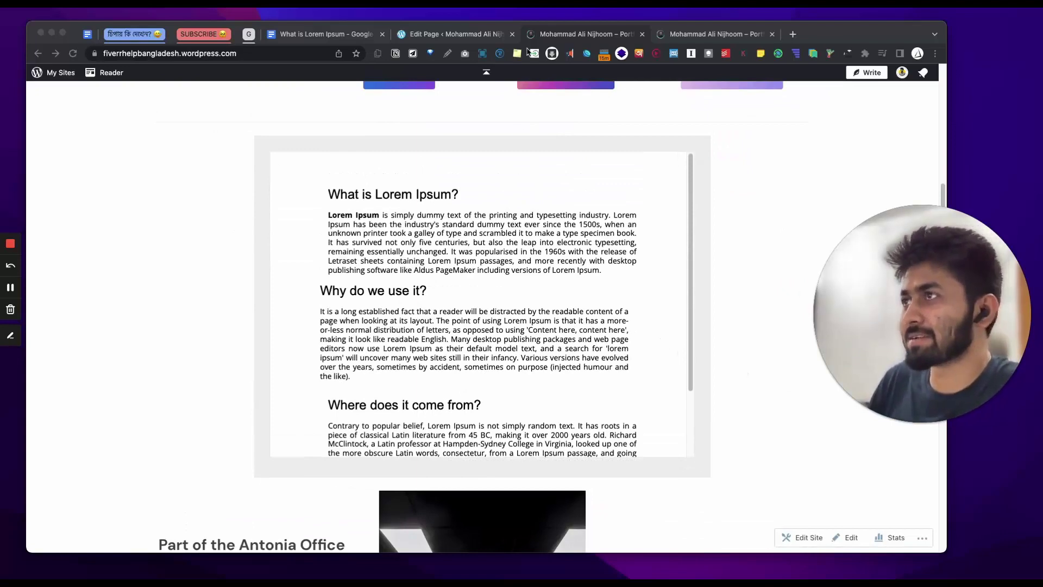
Step: Search Google in a new browser tab for "iframe with for google doc"
click(450, 34)
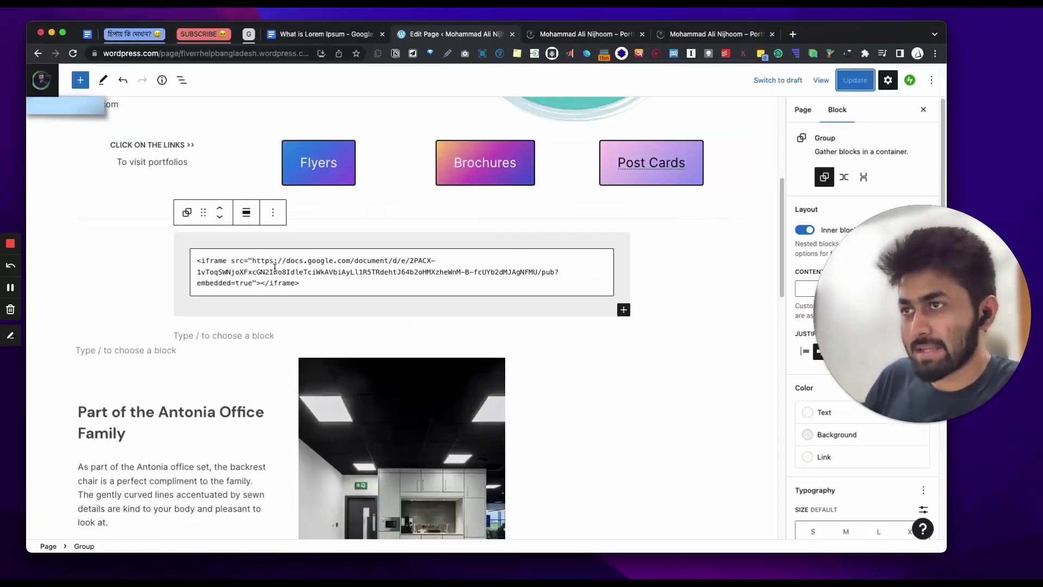
click(793, 35)
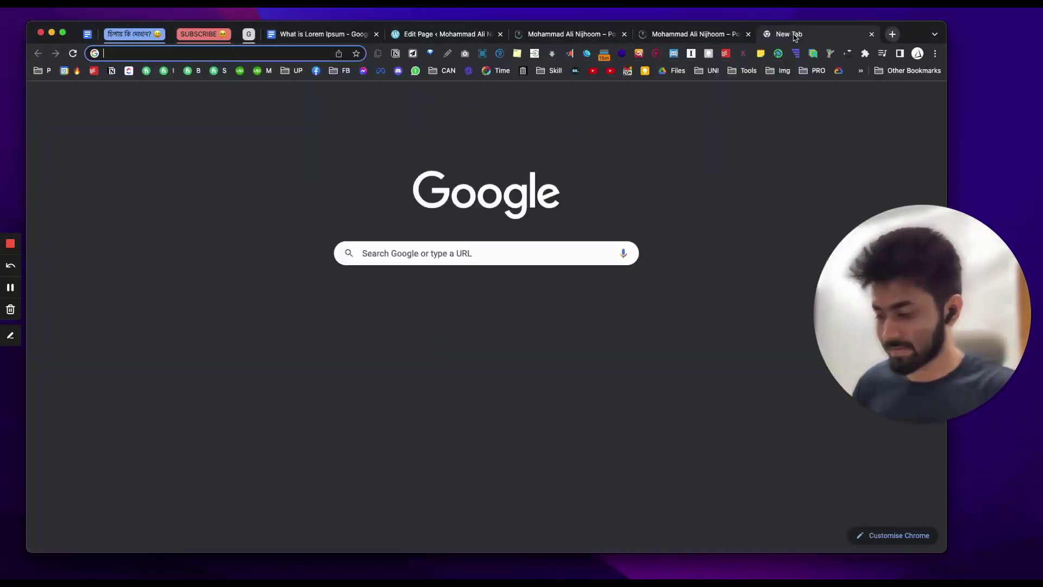
text(ifream)
key(BackSpace)
key(BackSpace)
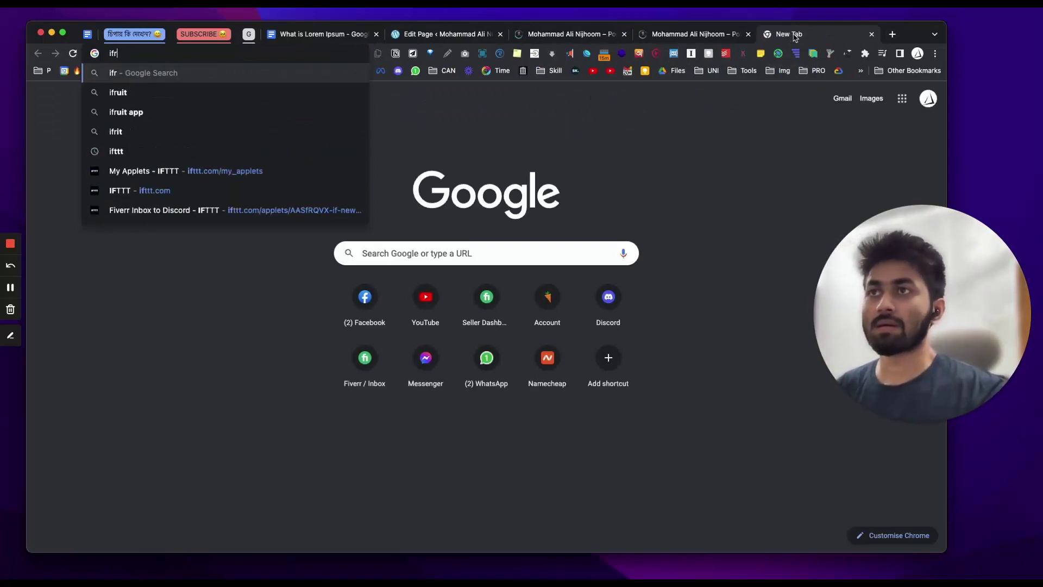
text(ame w)
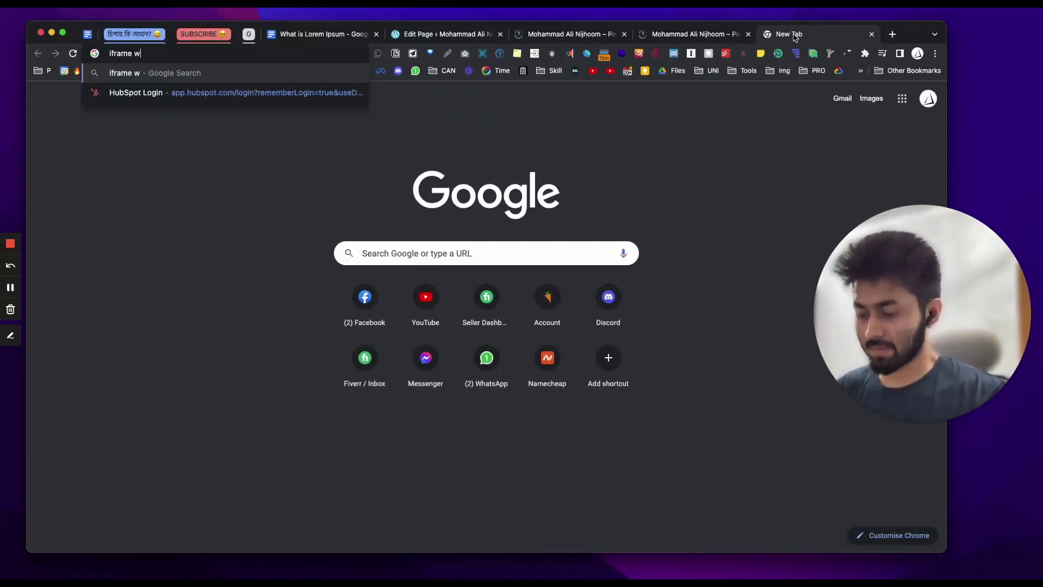
text(ith for google doc)
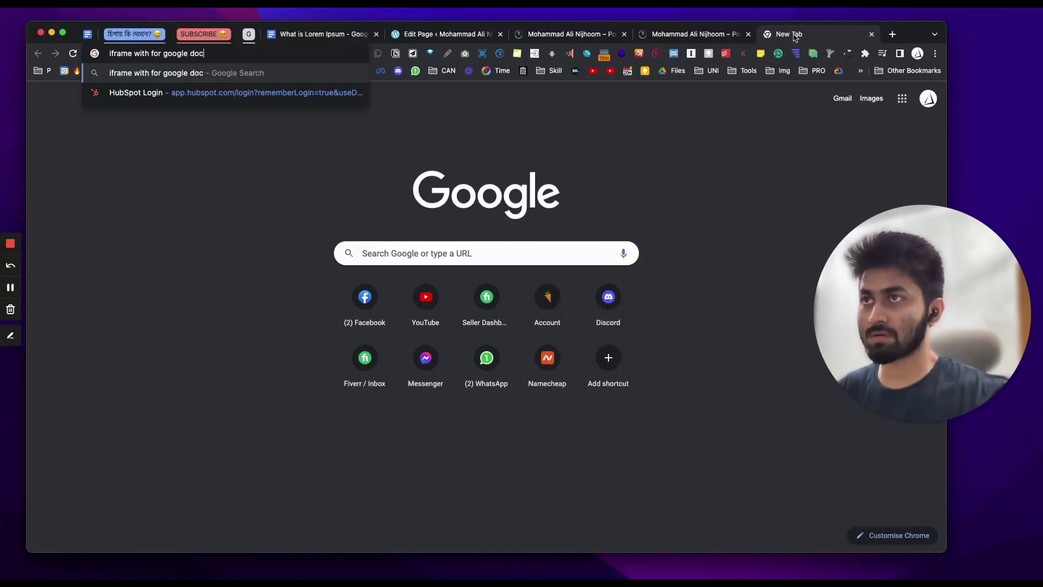
key(Return)
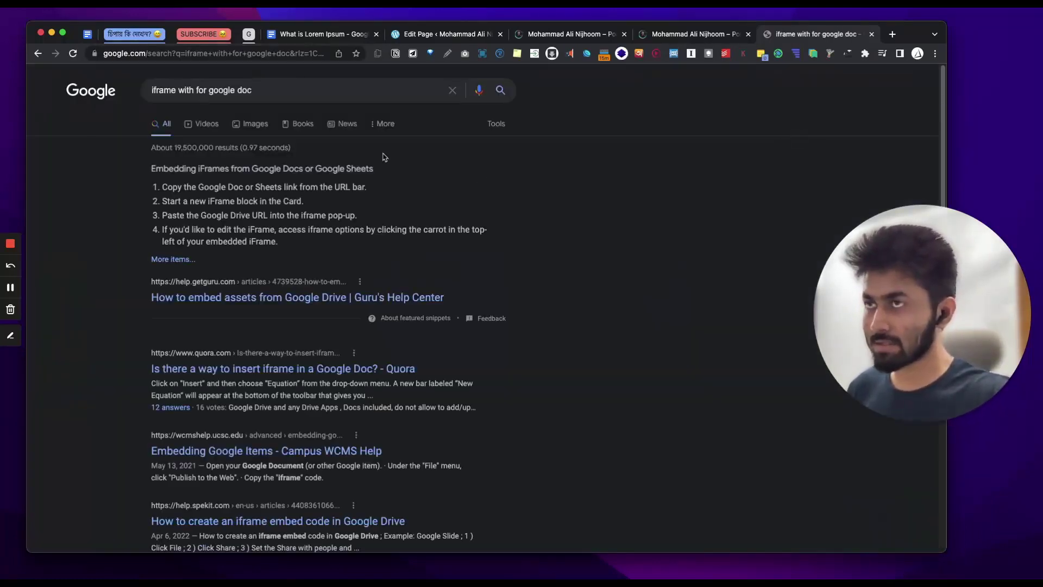
Step: Read the Guru help article "How to embed assets from Google Drive" for iframe embedding options, then return to the search results
click(238, 297)
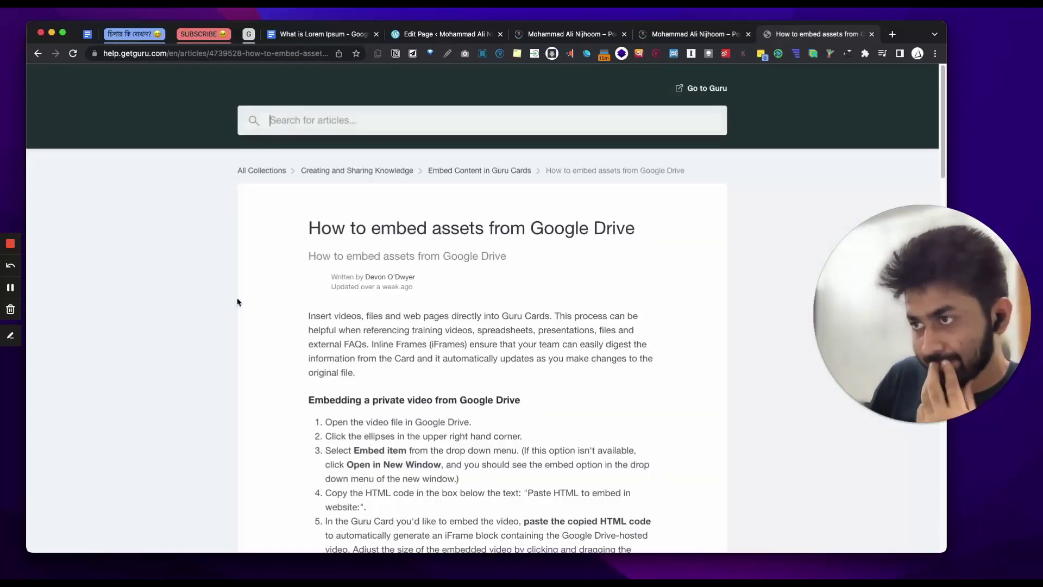
scroll(427, 405, down, 7)
scroll(427, 405, down, 6)
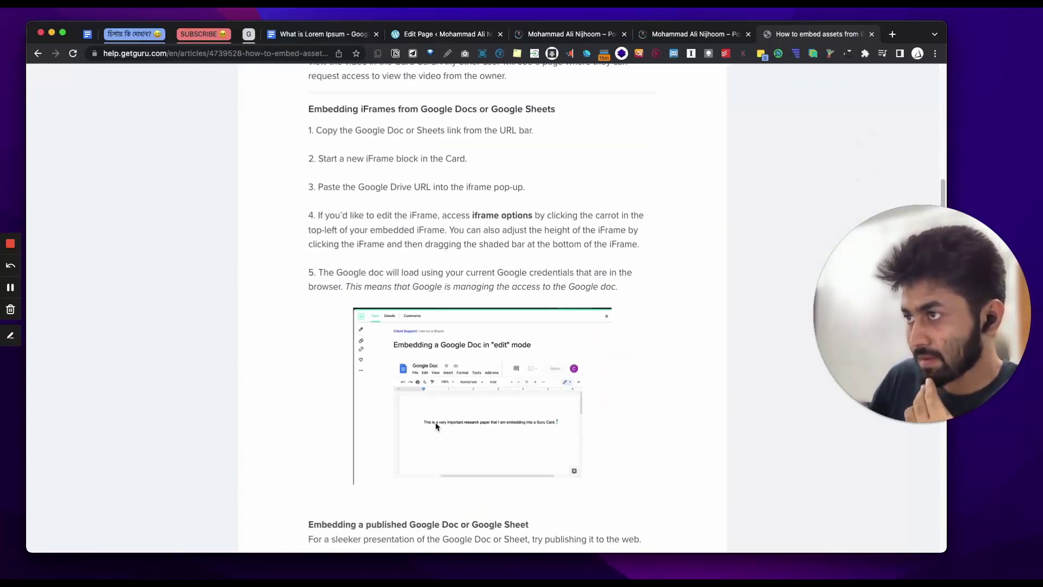
scroll(435, 426, down, 5)
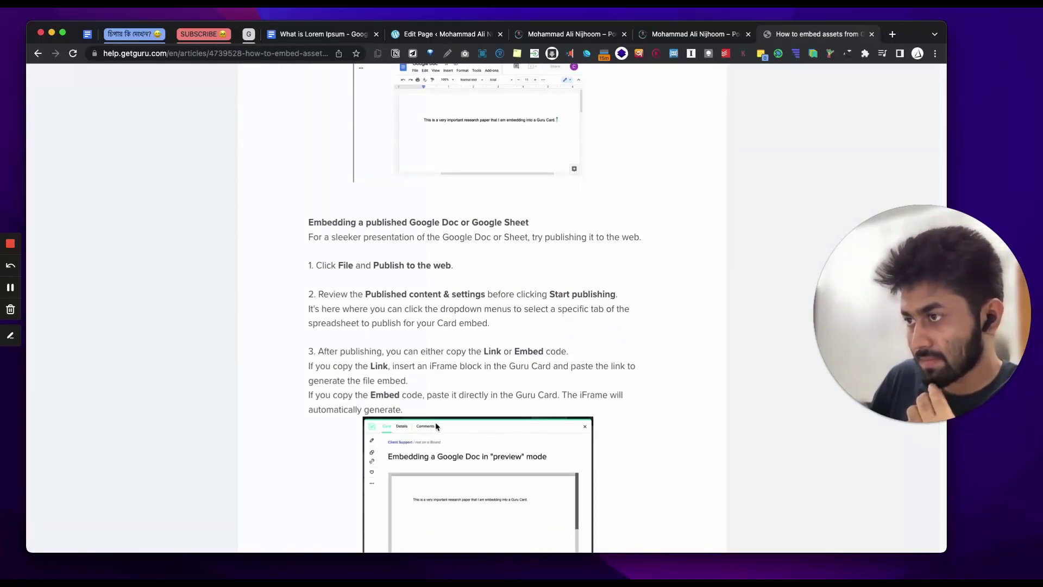
scroll(436, 426, down, 13)
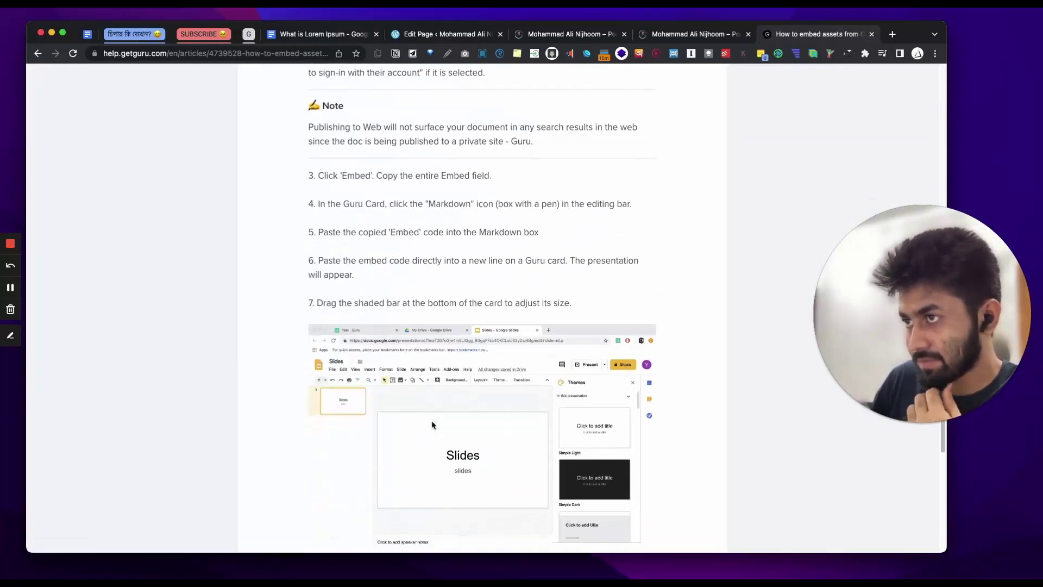
scroll(433, 424, down, 6)
scroll(433, 424, up, 5)
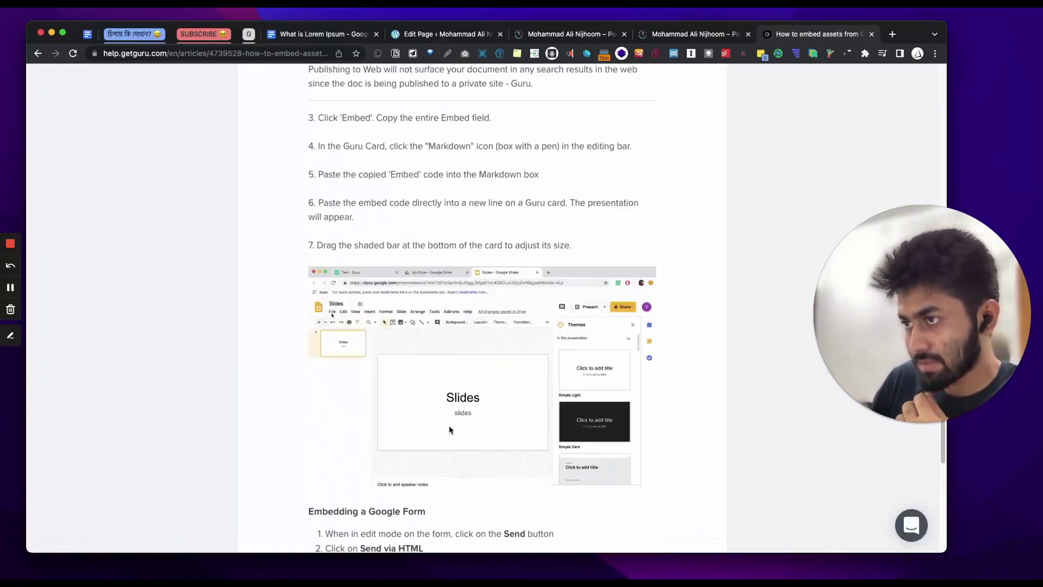
scroll(449, 430, up, 7)
scroll(449, 430, up, 13)
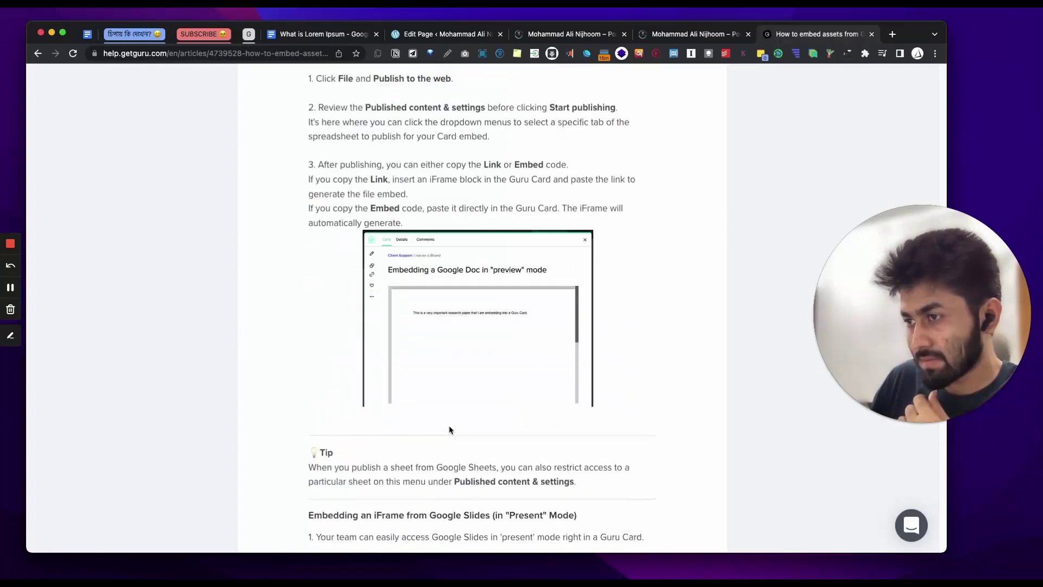
scroll(451, 435, up, 11)
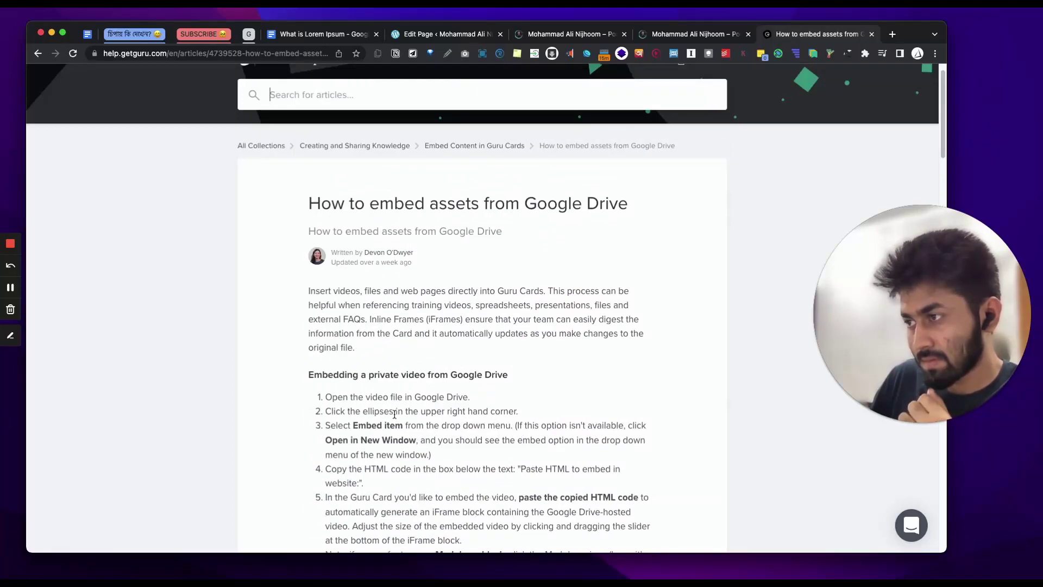
key(super+bracketleft)
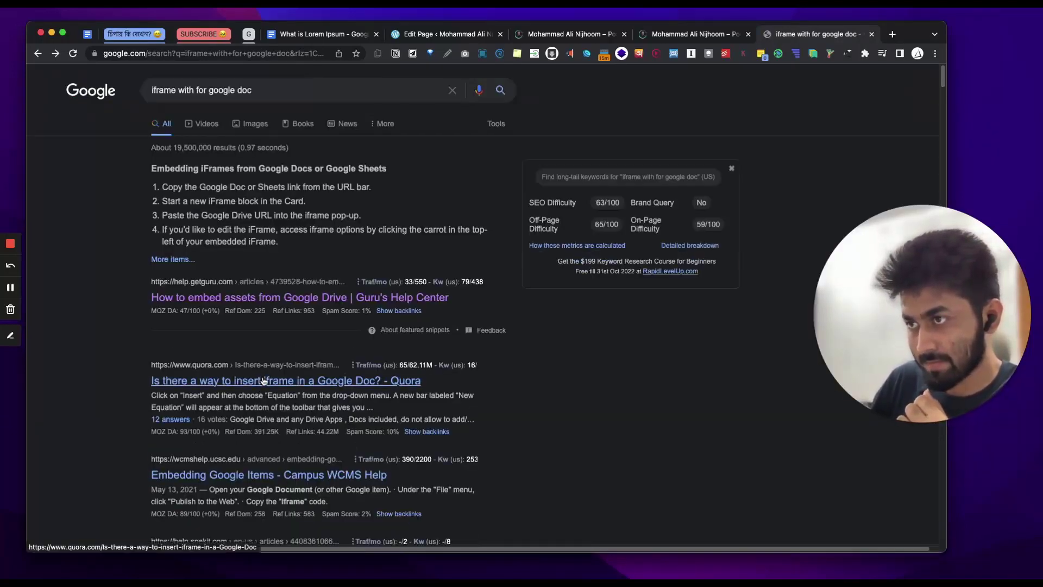
Step: Skim the remaining results and run a new search for "iframe element width html"
scroll(263, 381, down, 2)
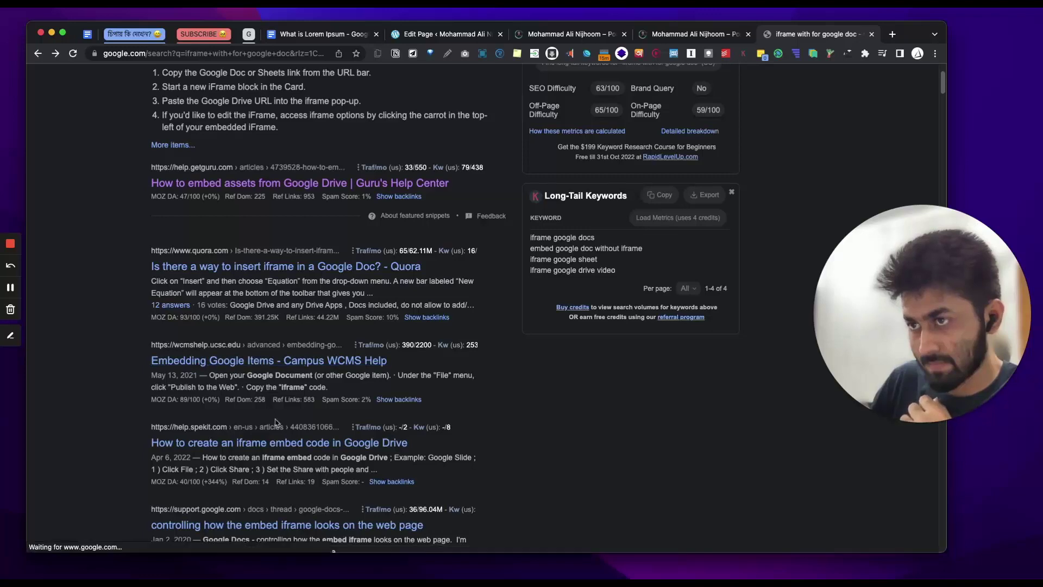
scroll(276, 422, down, 4)
scroll(282, 448, up, 6)
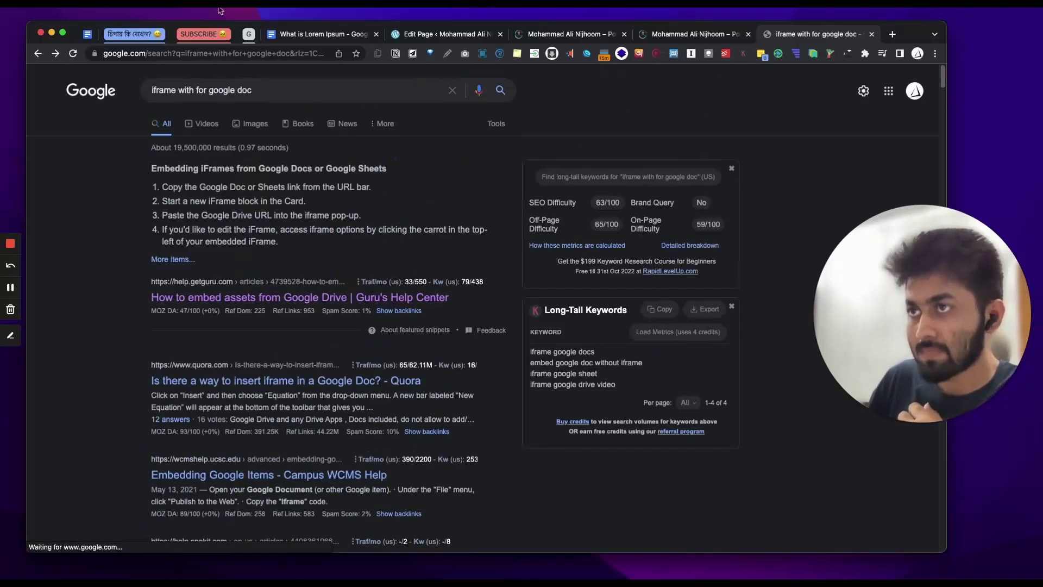
triple_click(269, 88)
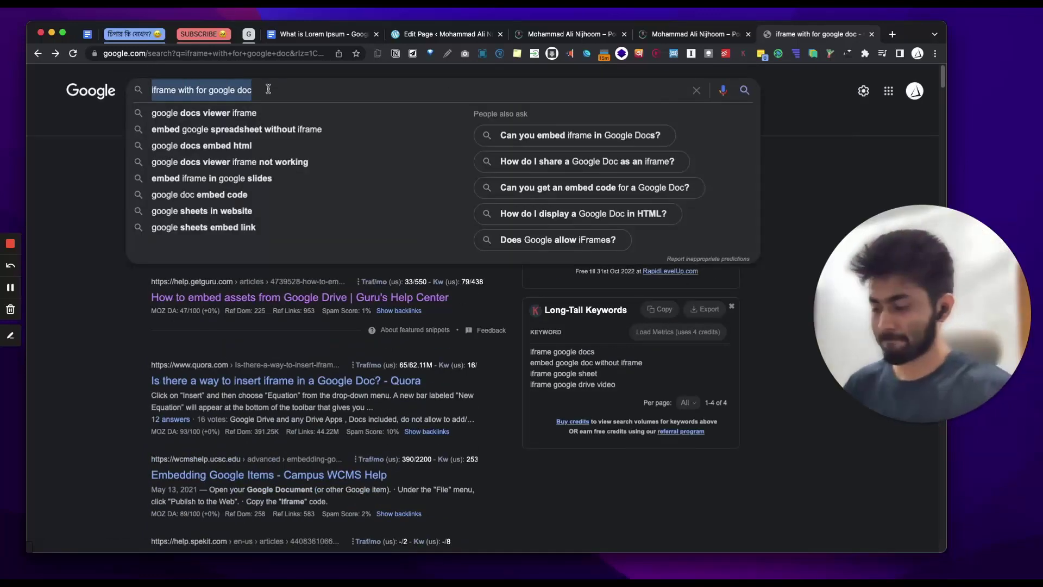
text(iframe)
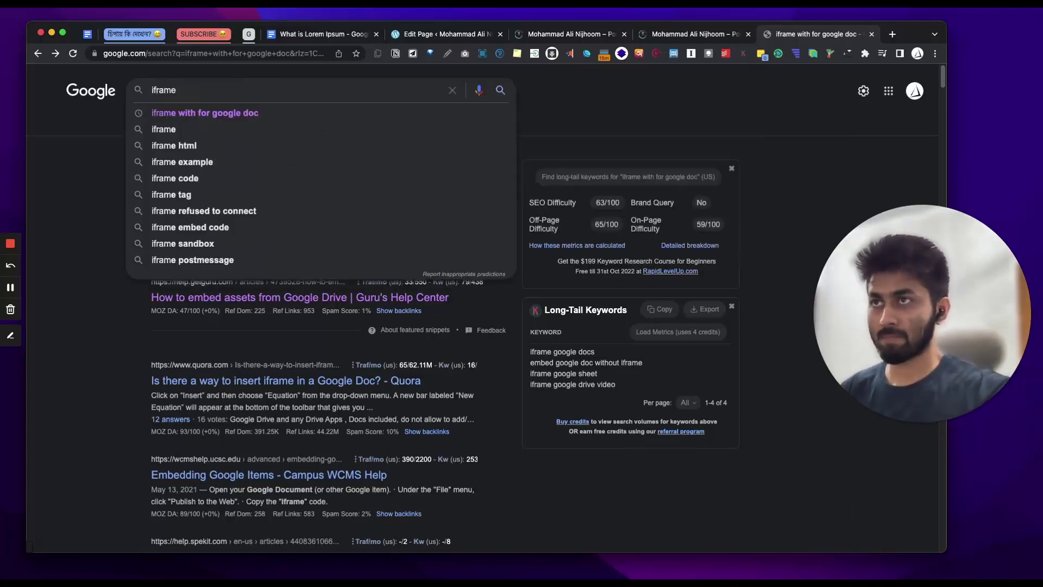
text( element width)
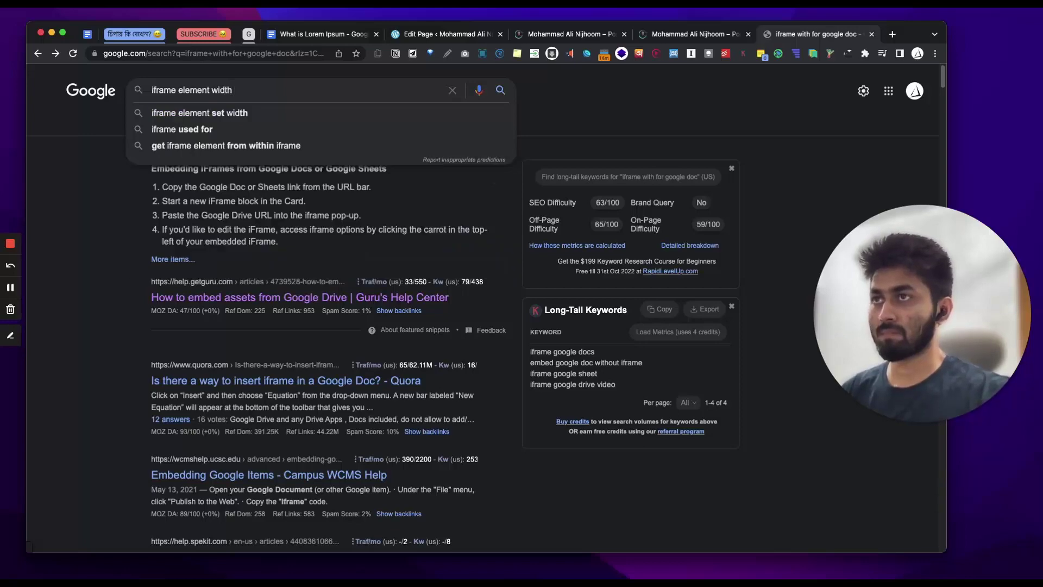
text( html)
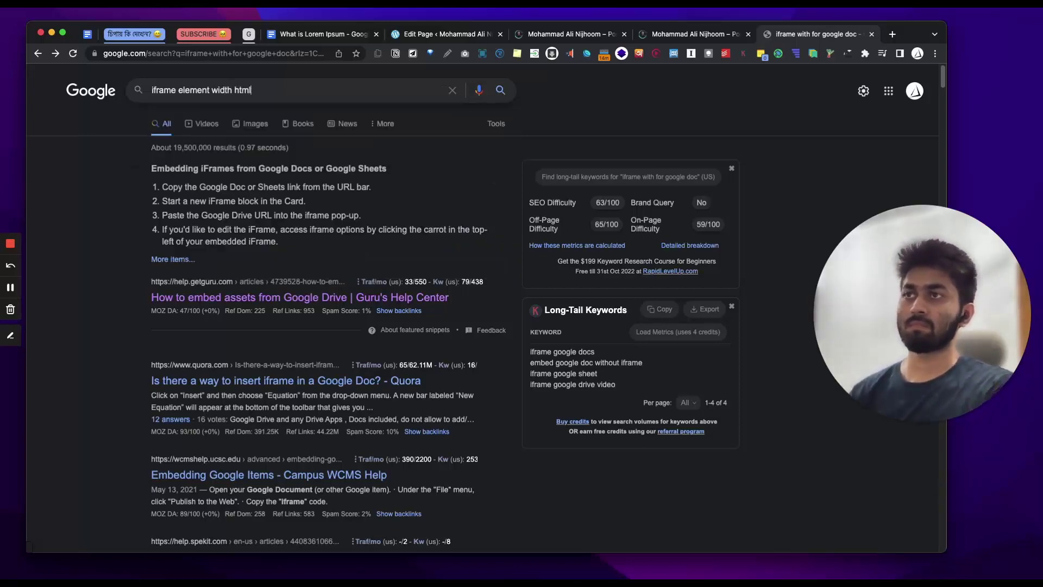
key(Return)
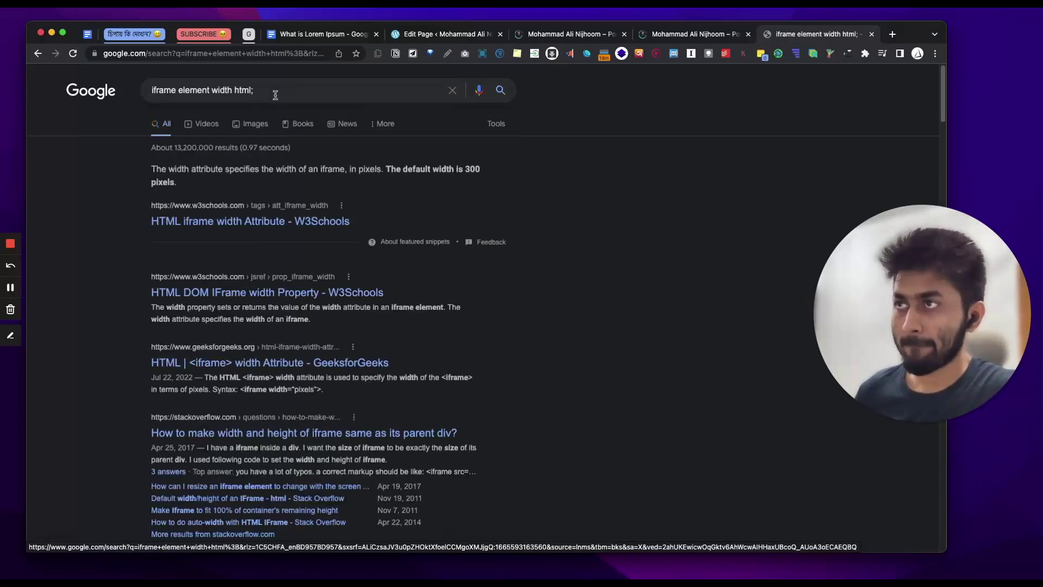
Step: Copy the width="200" attribute from the W3Schools iframe width example and add it to the iframe tag in the page's Custom HTML block
click(285, 220)
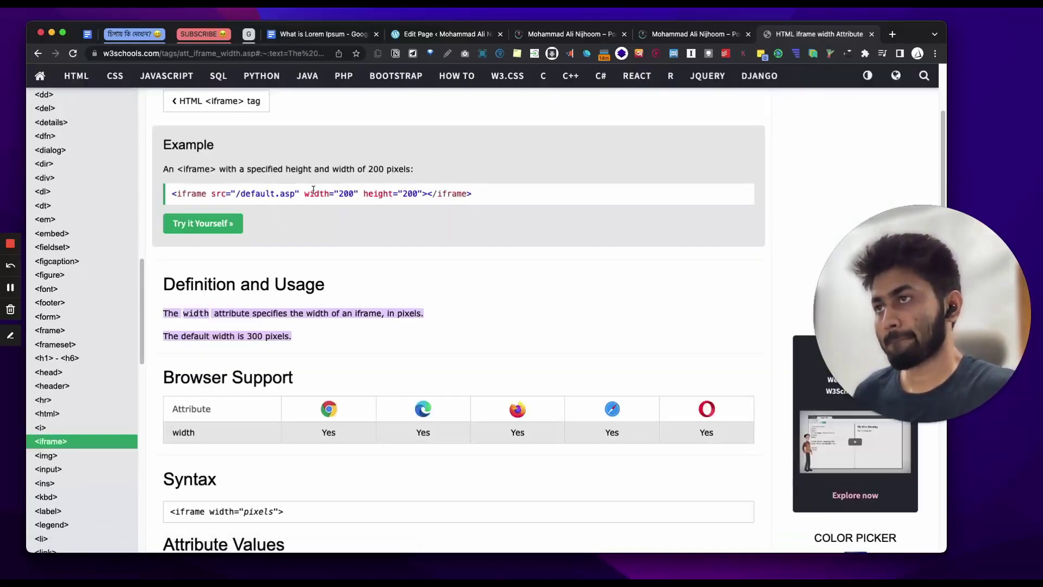
drag(305, 190, 341, 190)
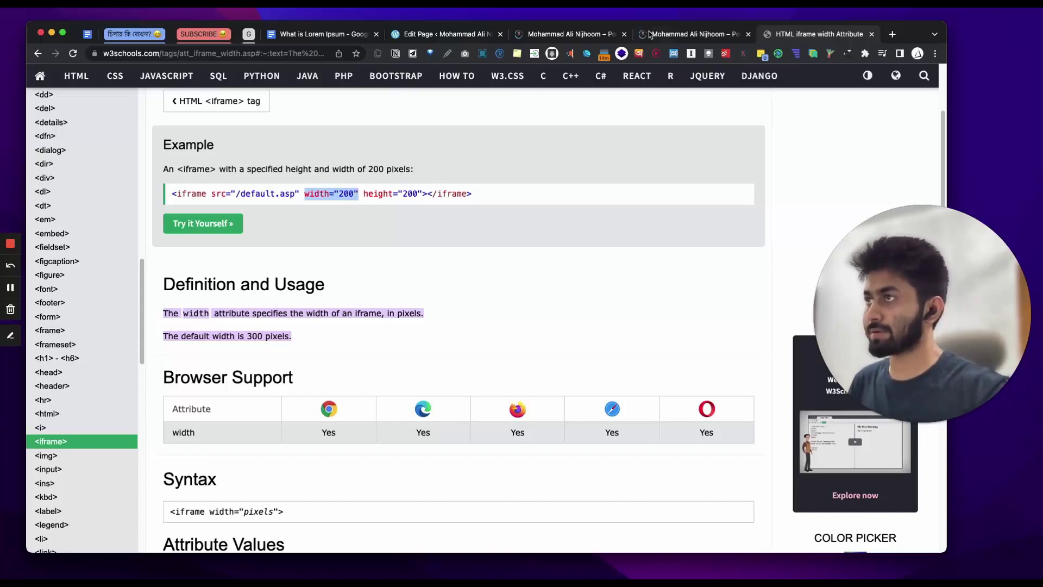
click(429, 36)
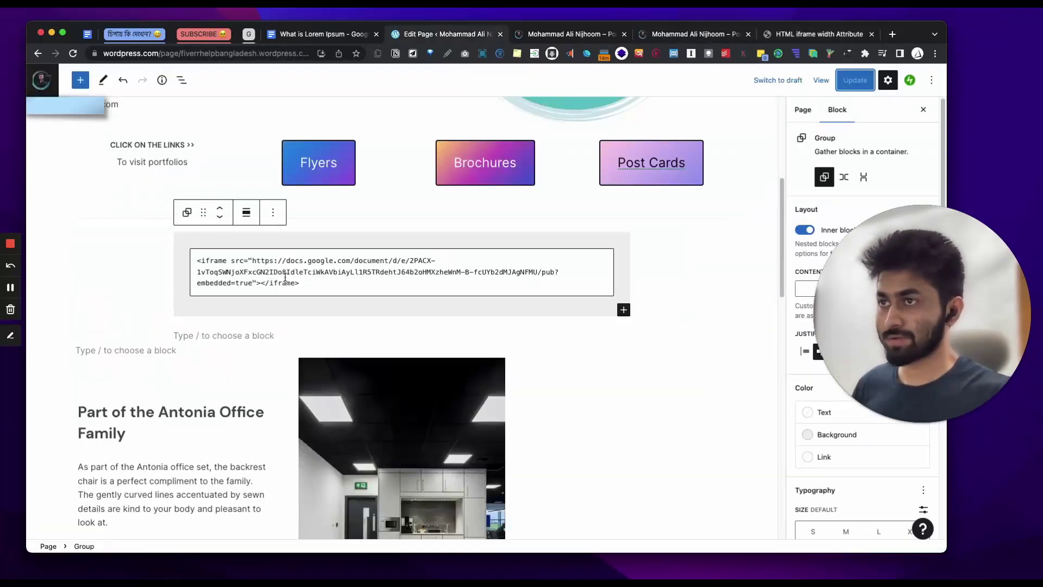
click(259, 283)
text(width="200")
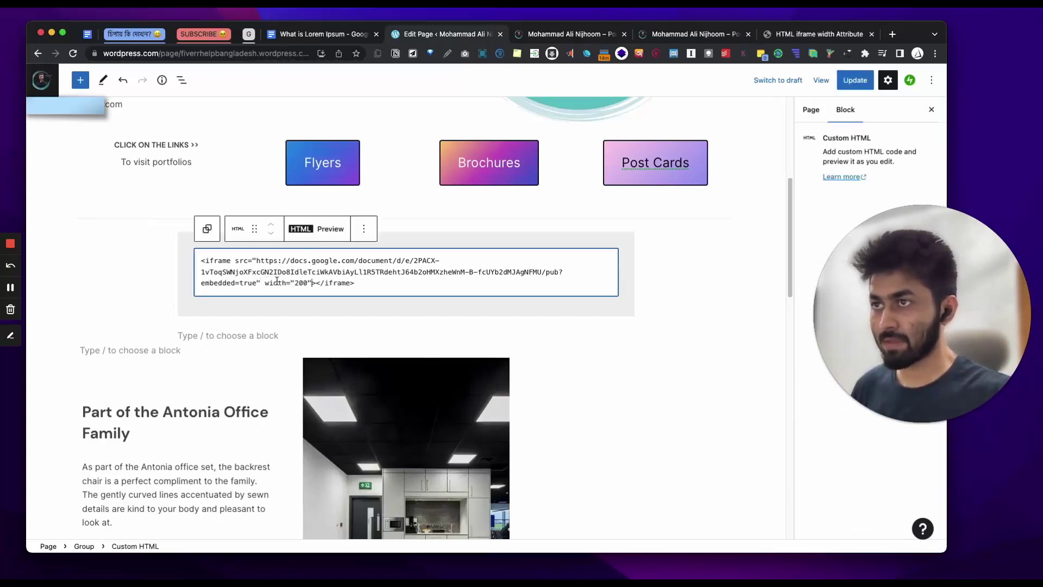
Step: Set the iframe's width to 940px, add a height attribute of "auto" in the Custom HTML block, and update the page
click(295, 283)
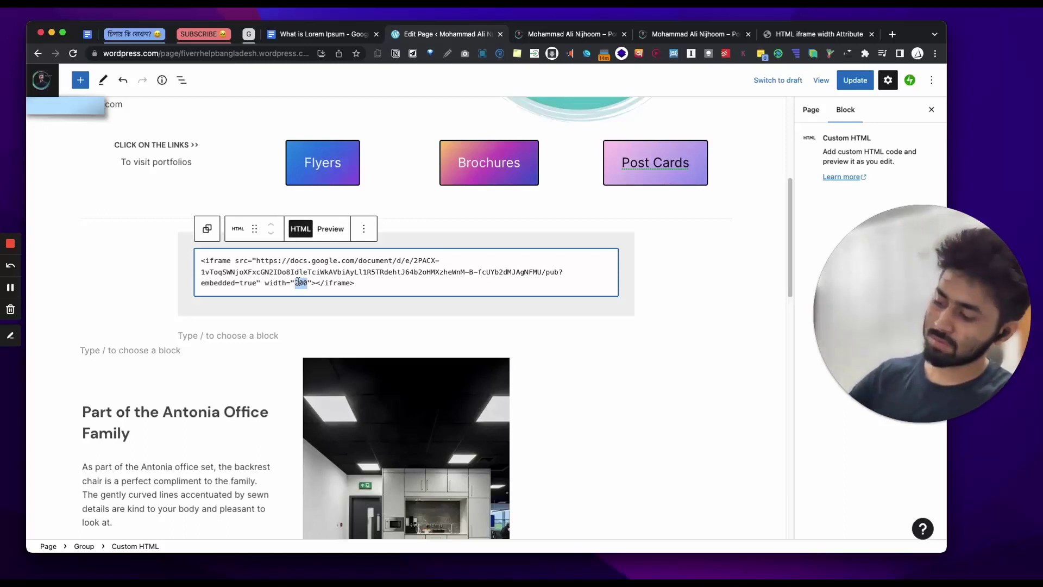
text(940px" height="auto)
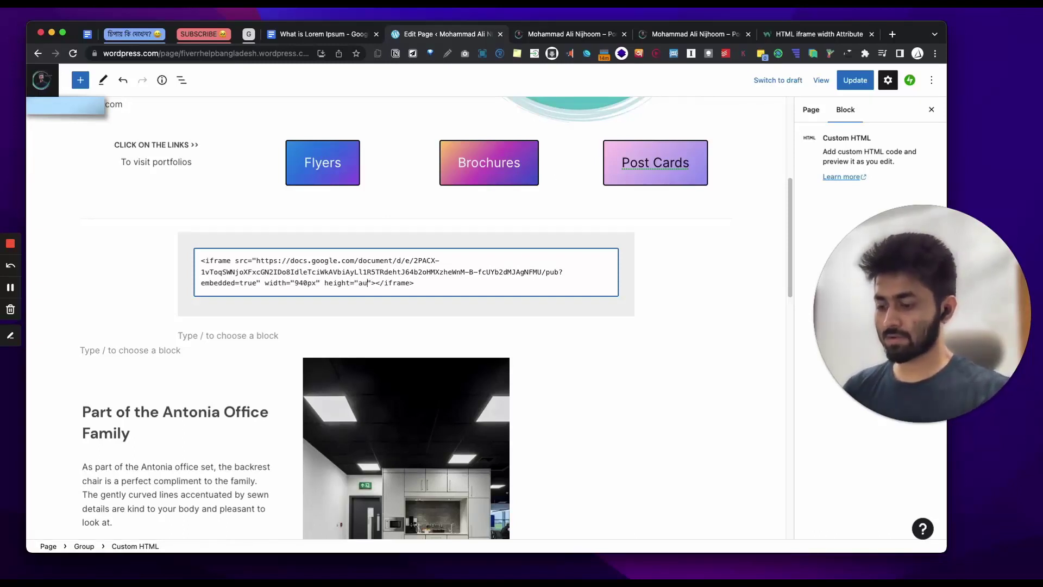
click(841, 79)
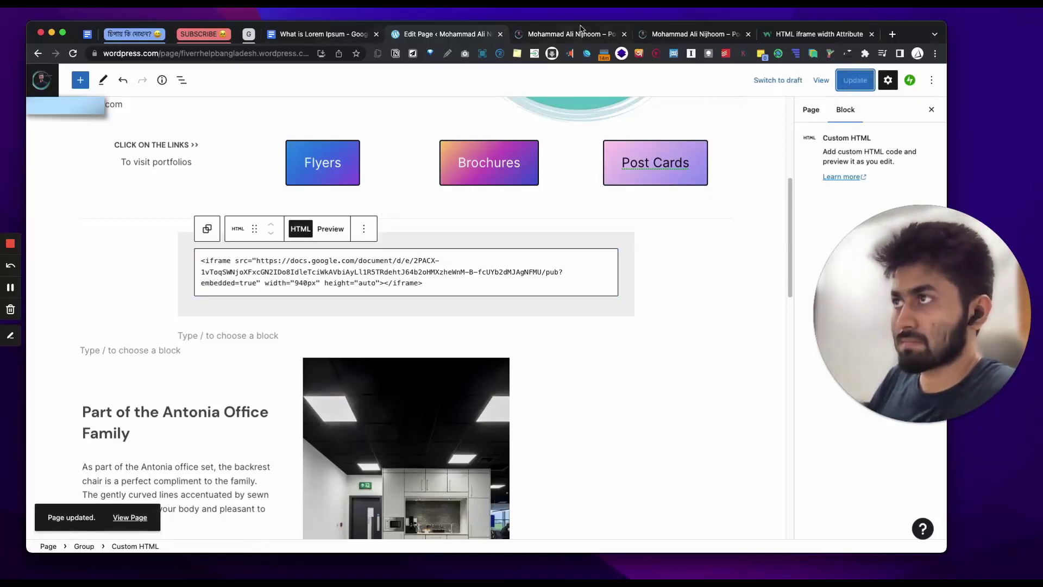
Step: Reload the live portfolio page and examine the size and scrolling of the embedded document below the portfolio buttons
click(565, 34)
click(73, 54)
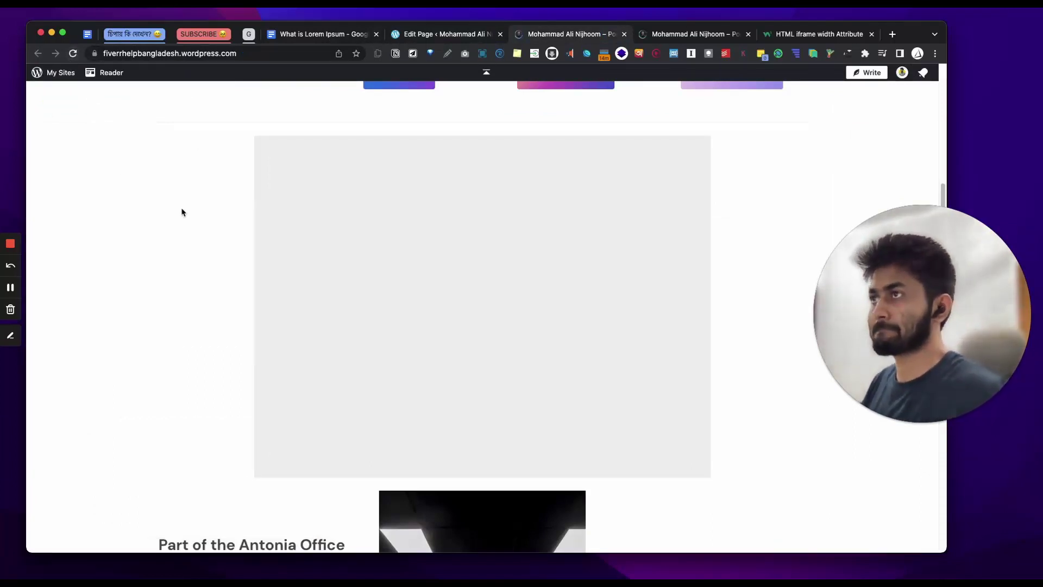
key(super+r)
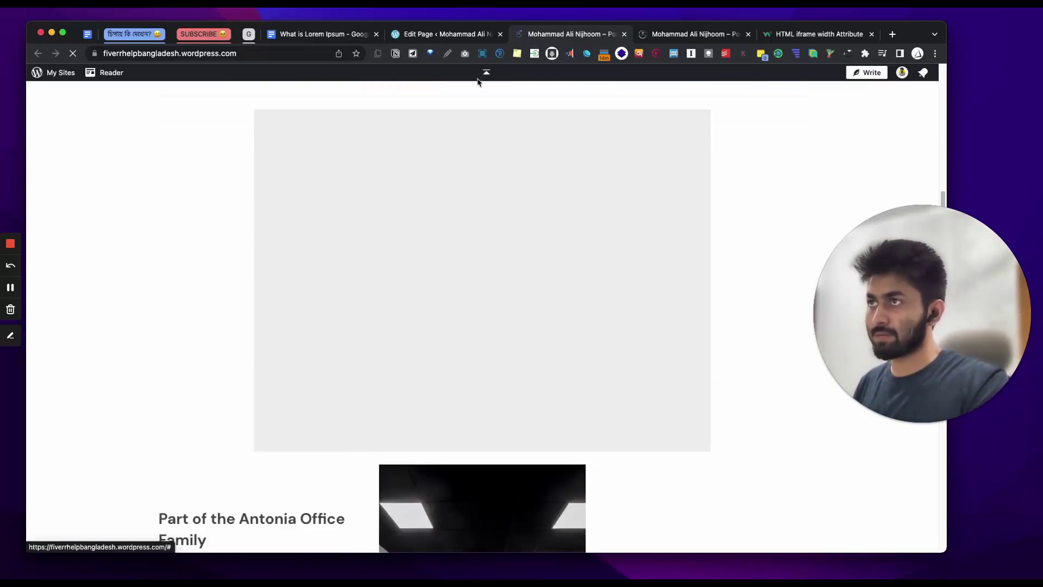
scroll(394, 322, up, 5)
scroll(393, 323, down, 8)
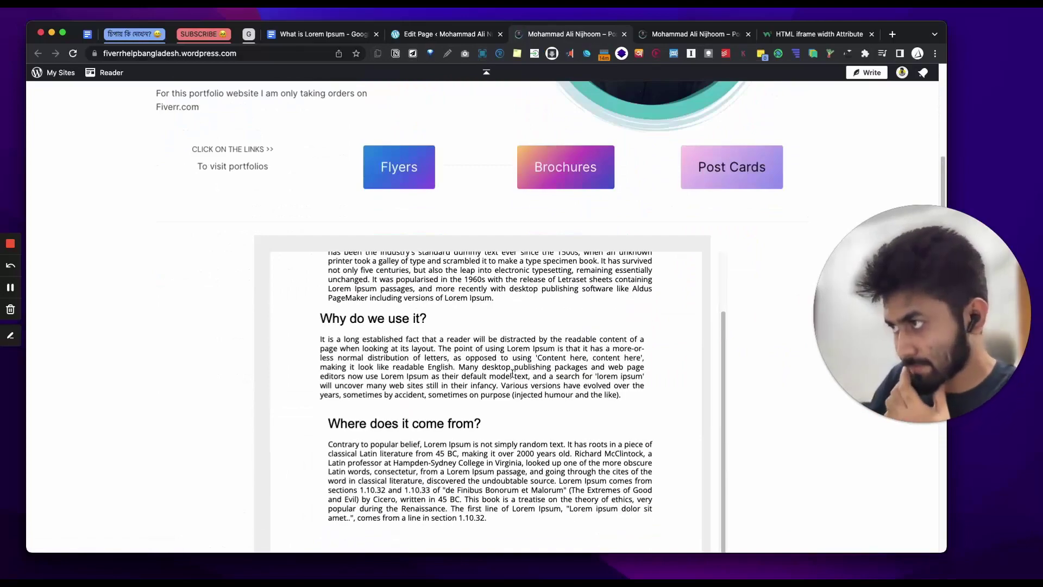
scroll(565, 241, up, 5)
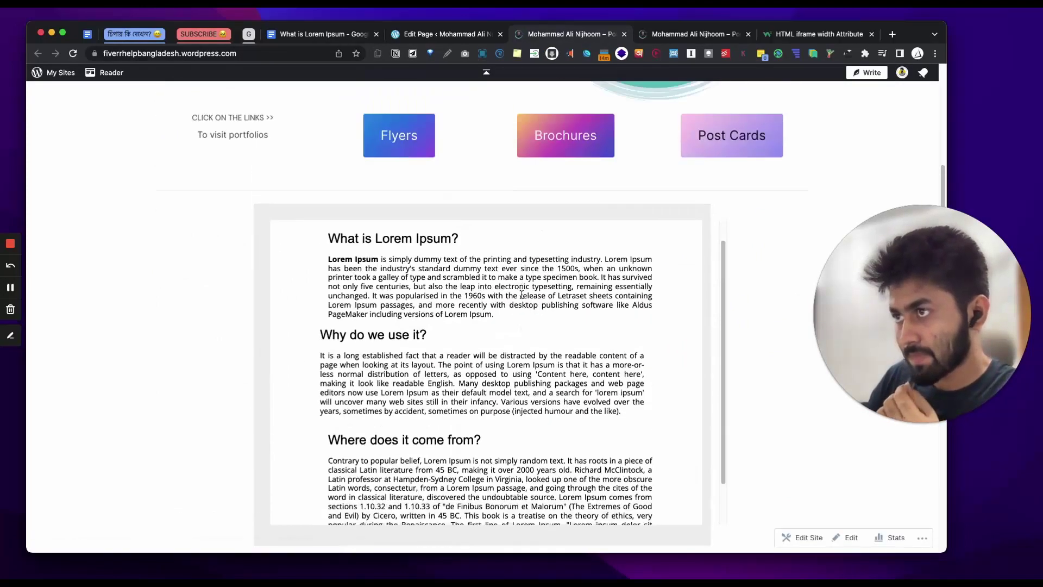
scroll(782, 345, down, 3)
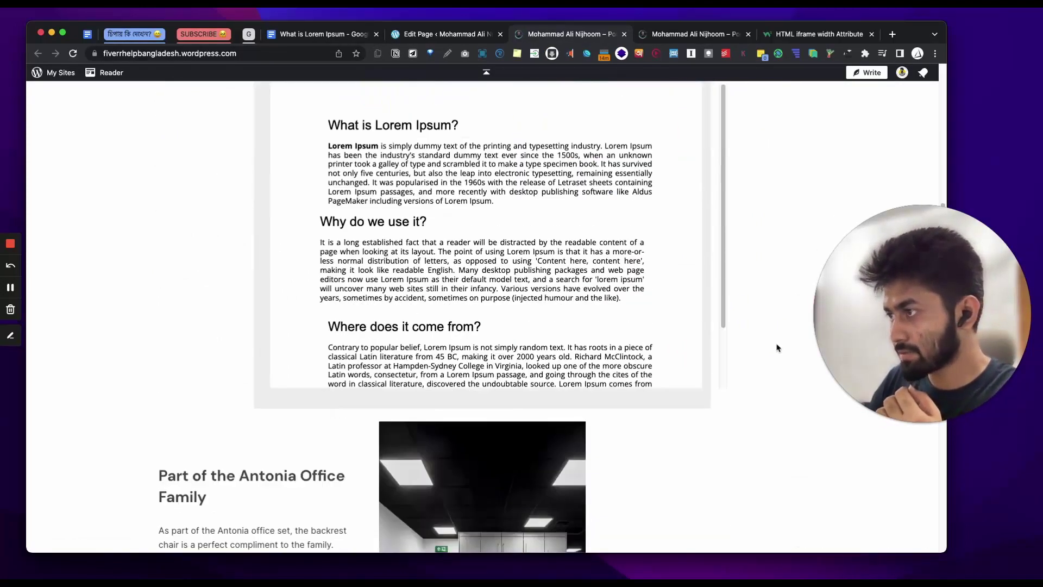
scroll(780, 346, up, 2)
Step: Return to the page editor, set the iframe's height to 100%, and update the page
click(434, 39)
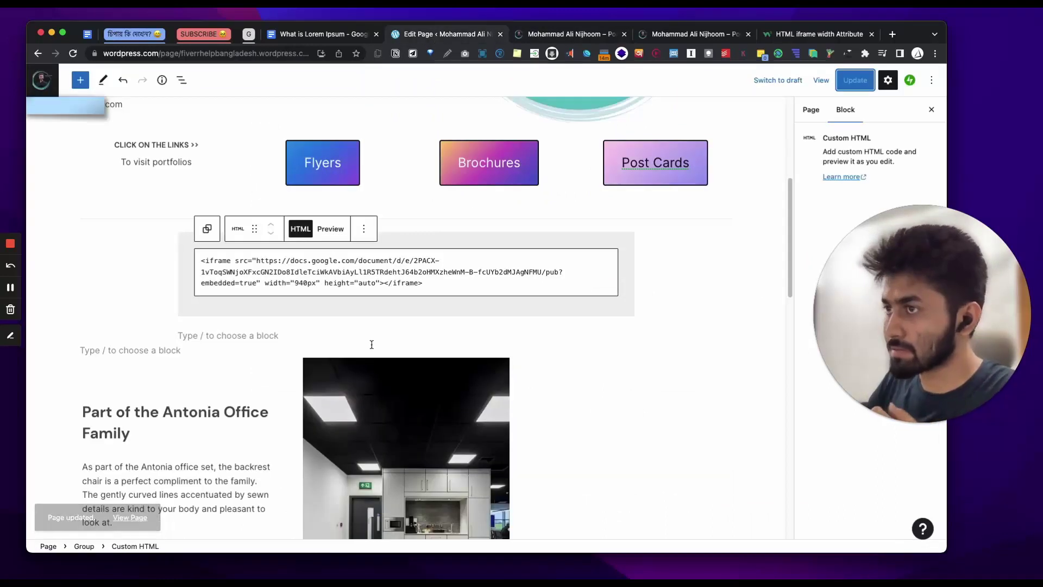
double_click(362, 283)
text(100)
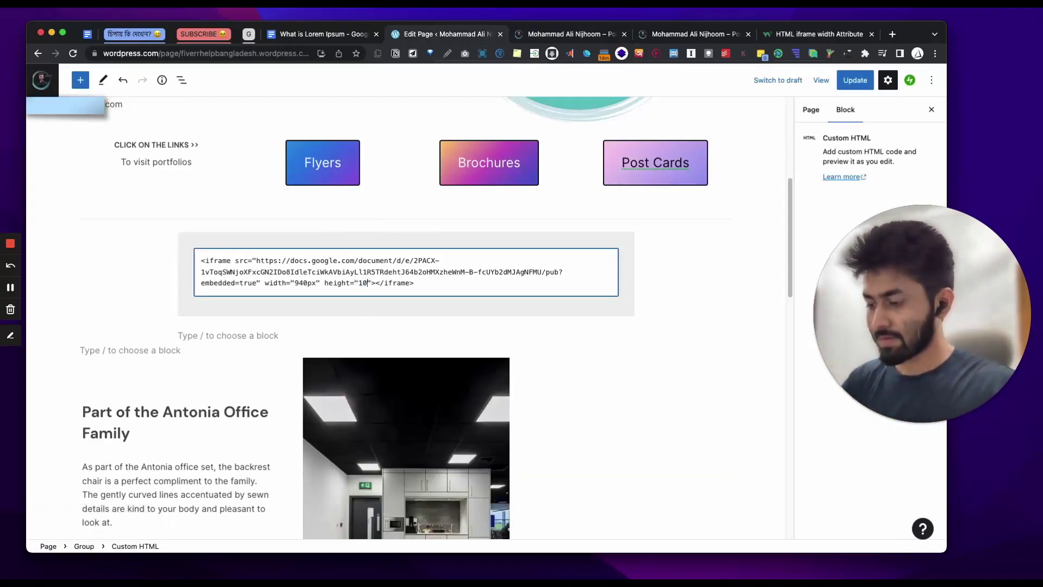
click(853, 79)
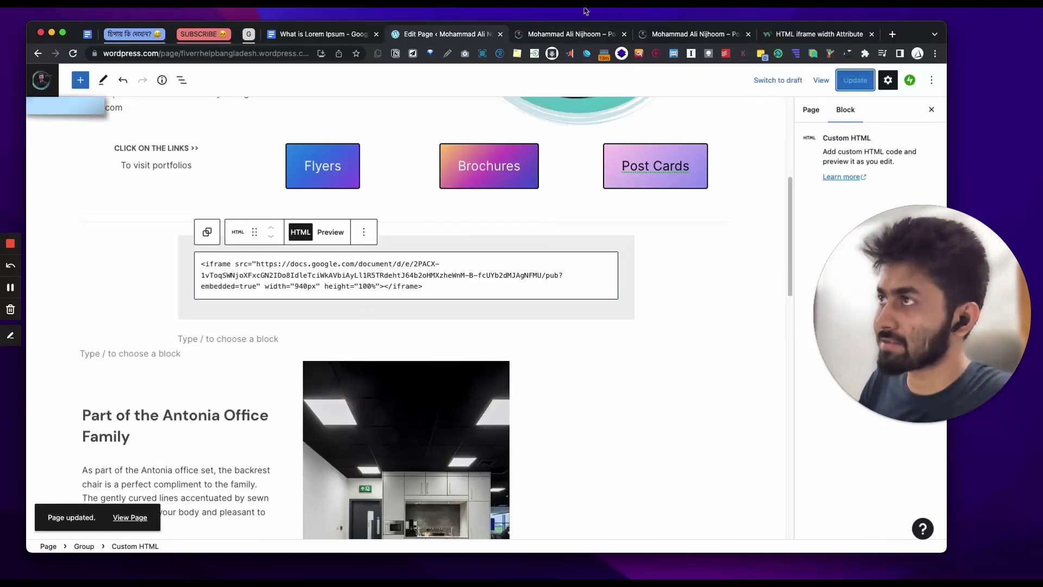
Step: Reload the live page and check how the embedded document displays at 100% height
click(559, 33)
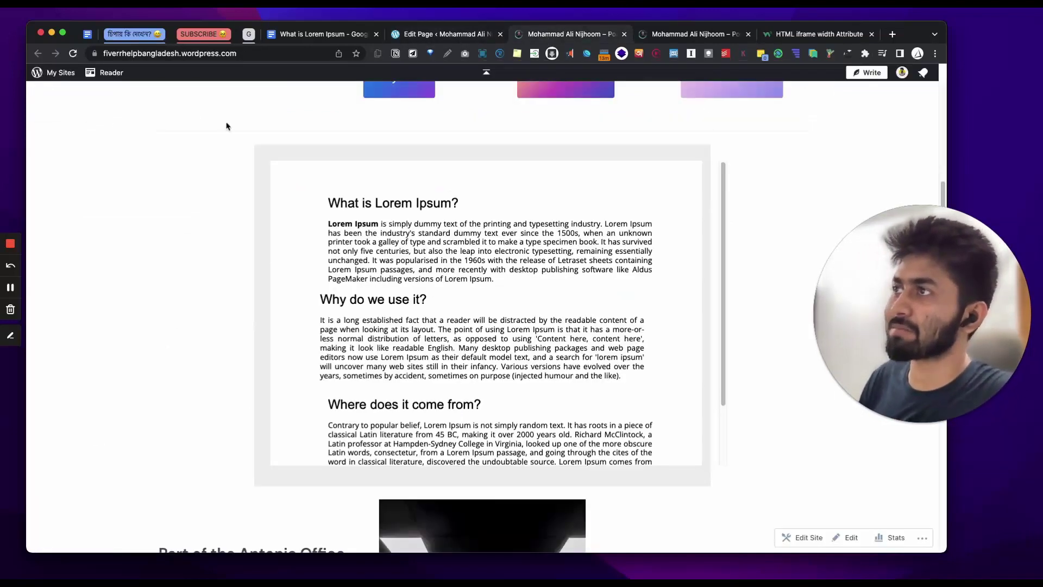
click(73, 53)
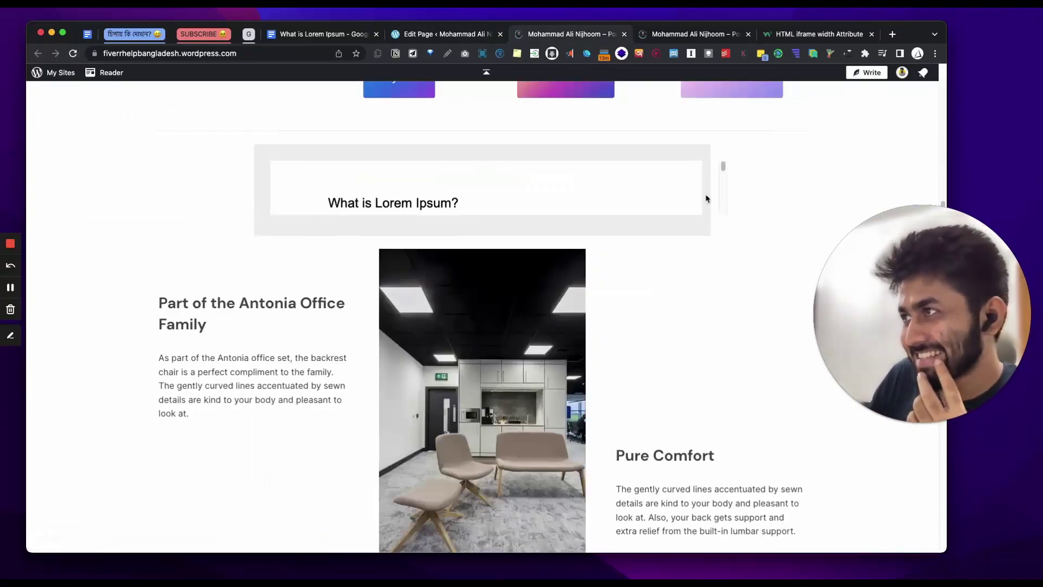
scroll(701, 202, down, 5)
scroll(695, 203, up, 5)
Step: Change the iframe's height to 80vh in the page editor's Custom HTML block and update the page
click(487, 36)
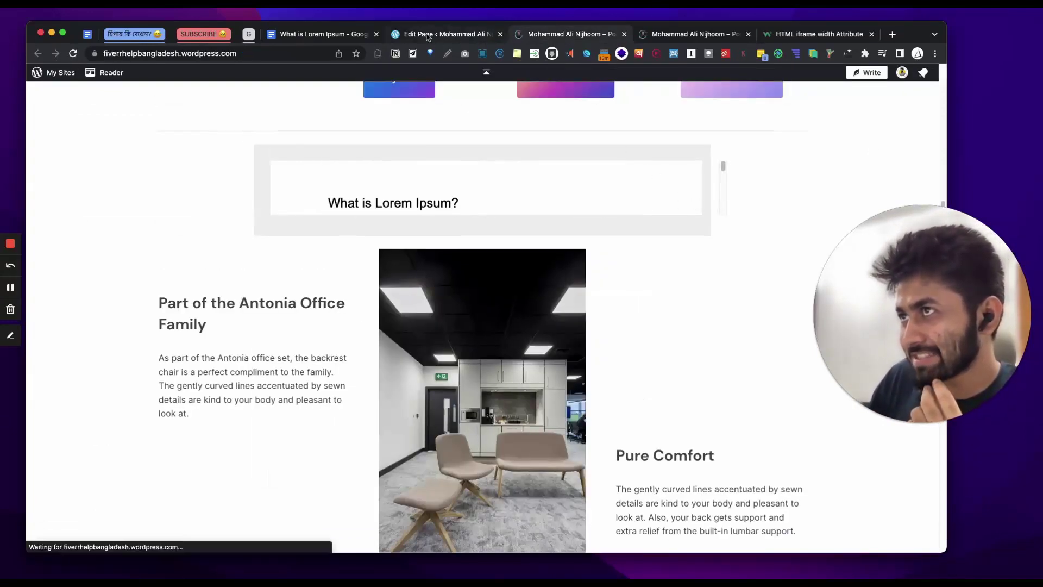
click(369, 283)
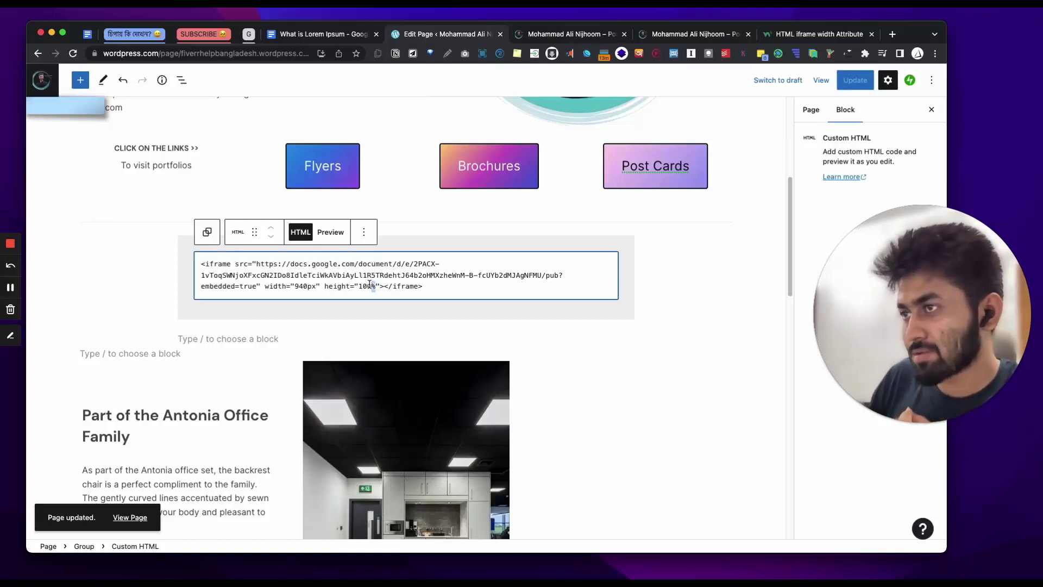
key(Left)
key(Left)
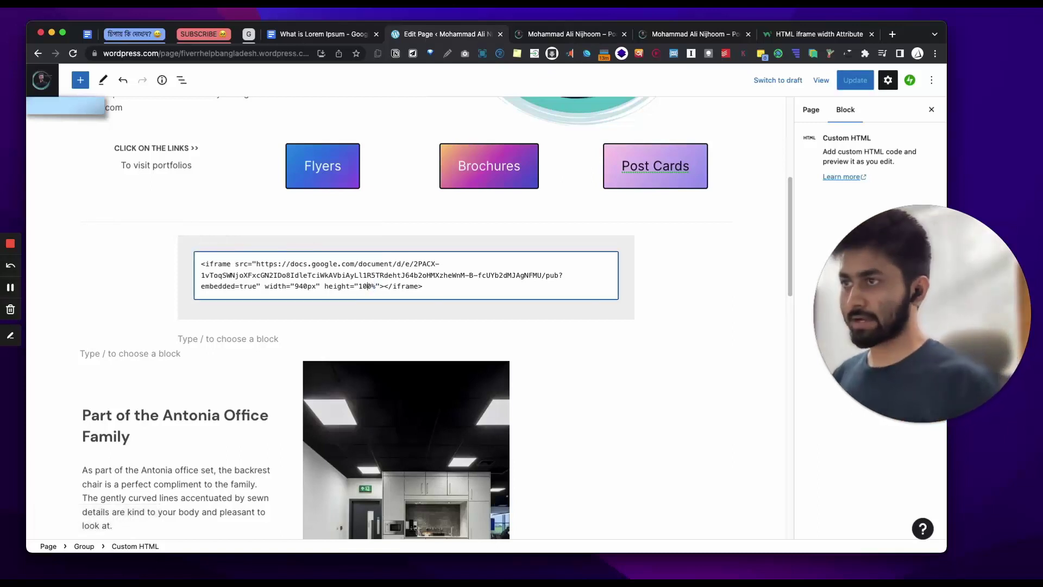
key(super+shift+Right)
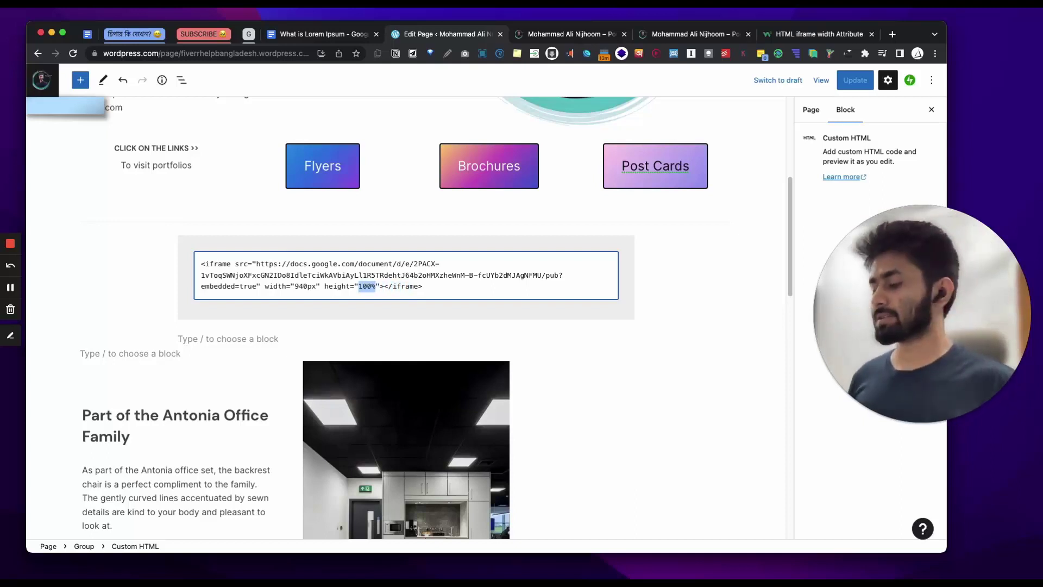
text(80vh)
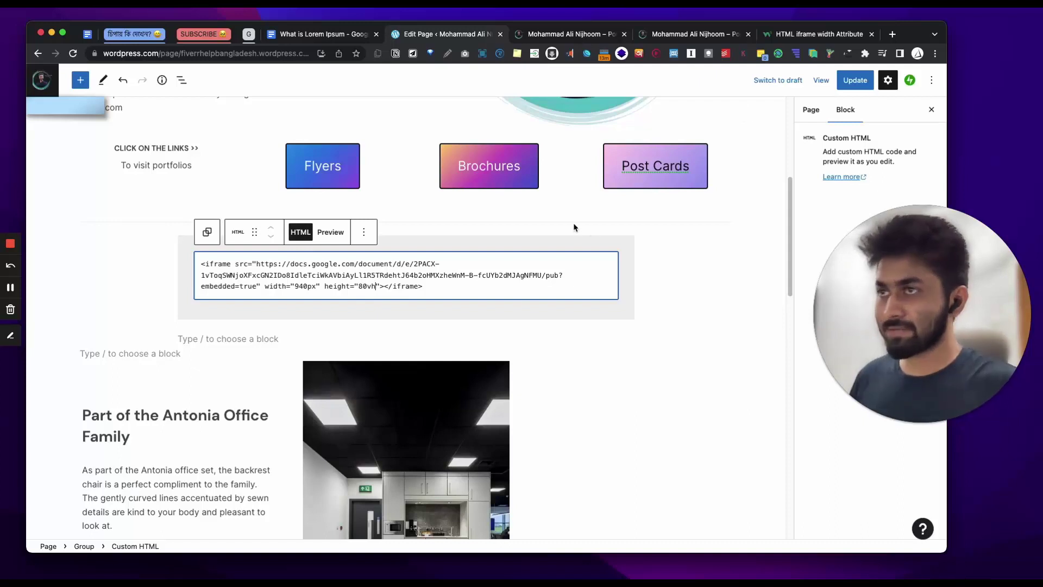
mouse_move(574, 227)
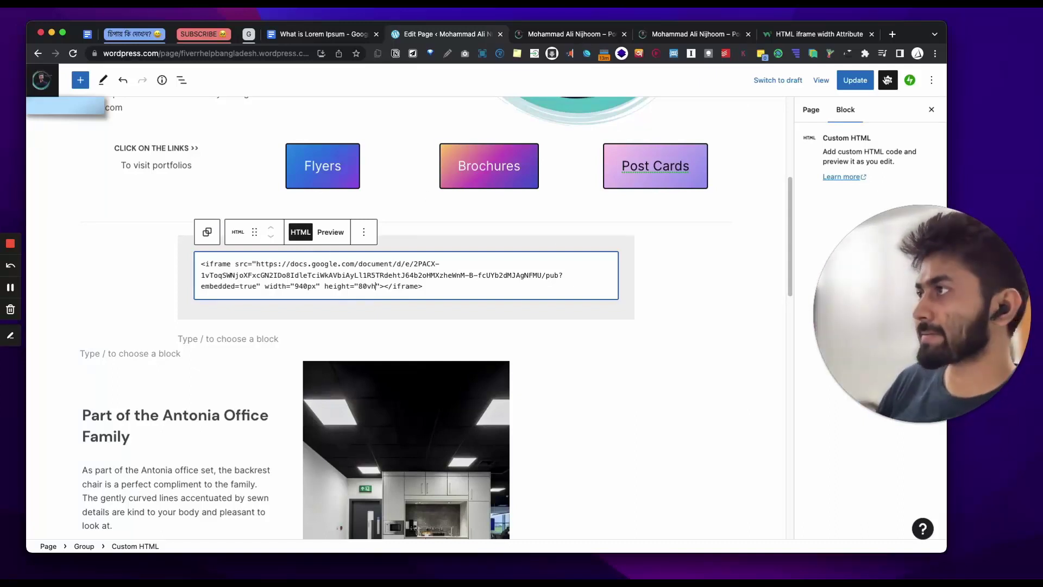
click(855, 80)
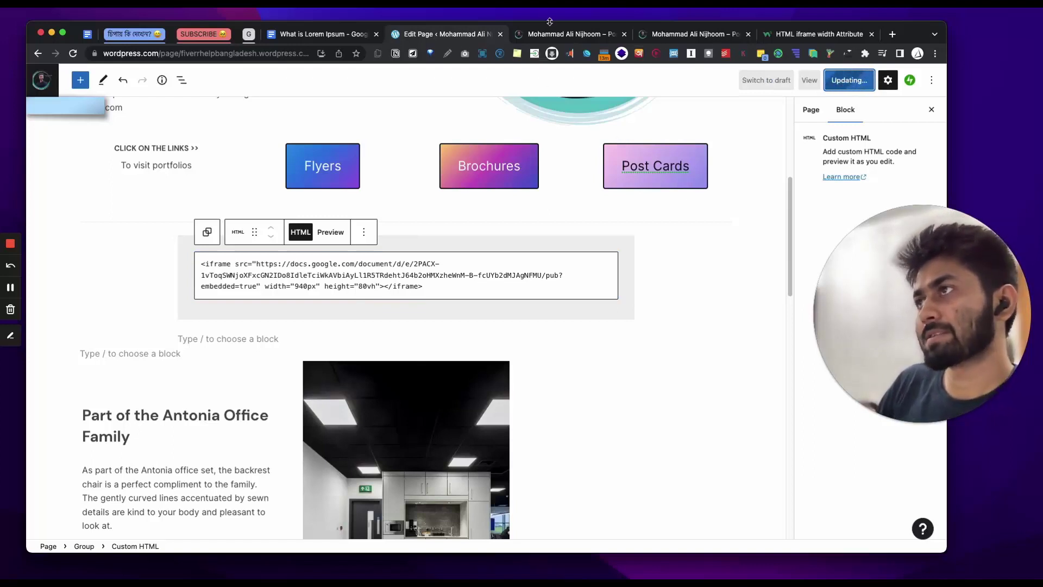
Step: Reload the live page and check the embedded document's size with the 80vh height
click(565, 33)
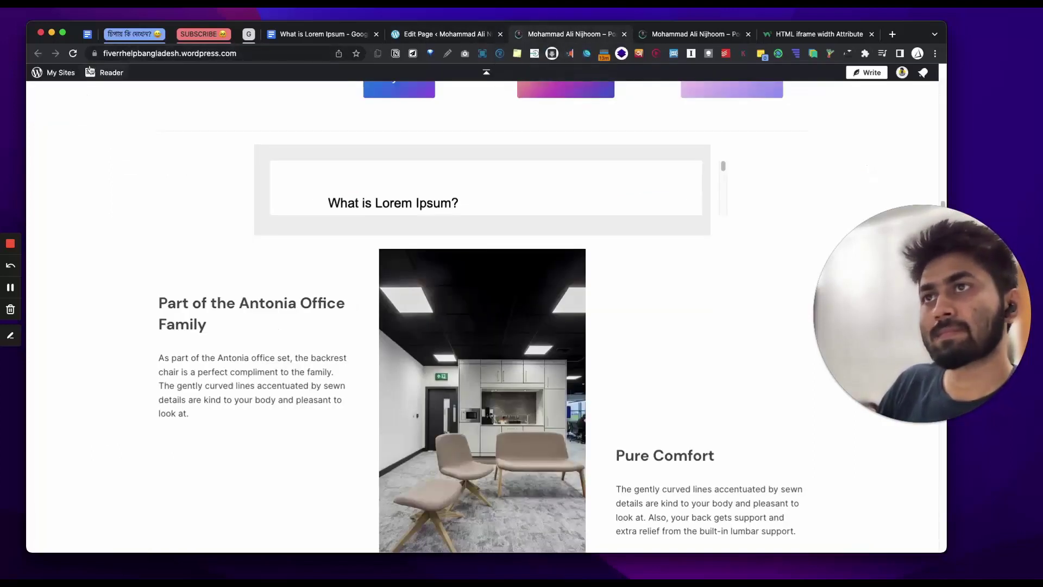
click(74, 54)
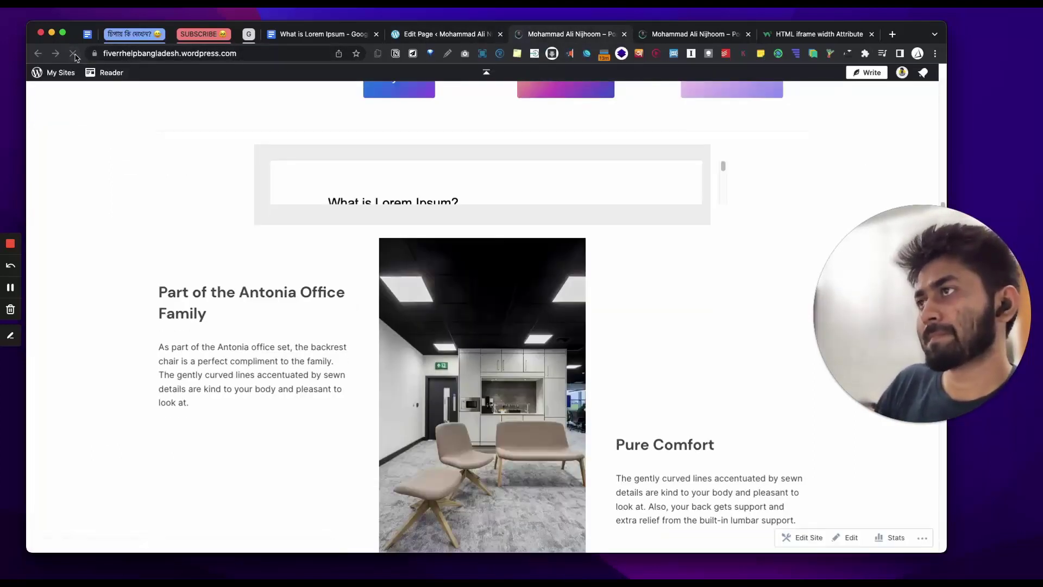
click(74, 57)
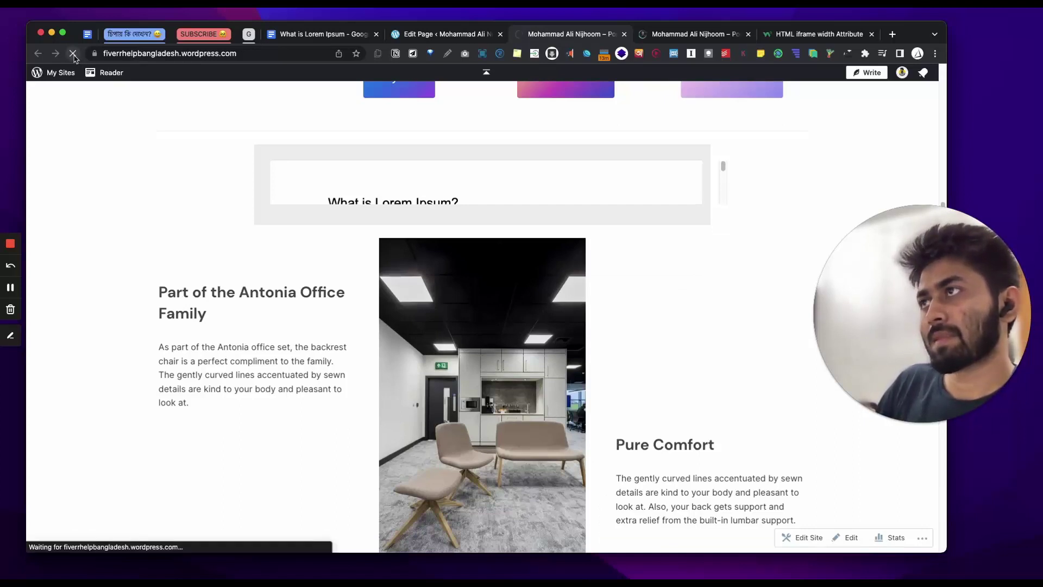
click(73, 57)
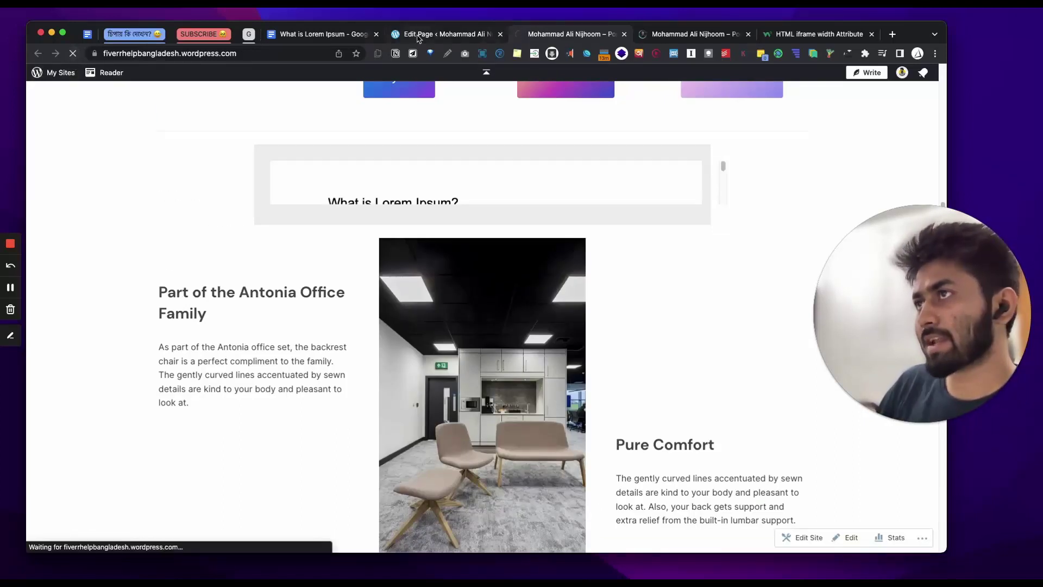
click(418, 37)
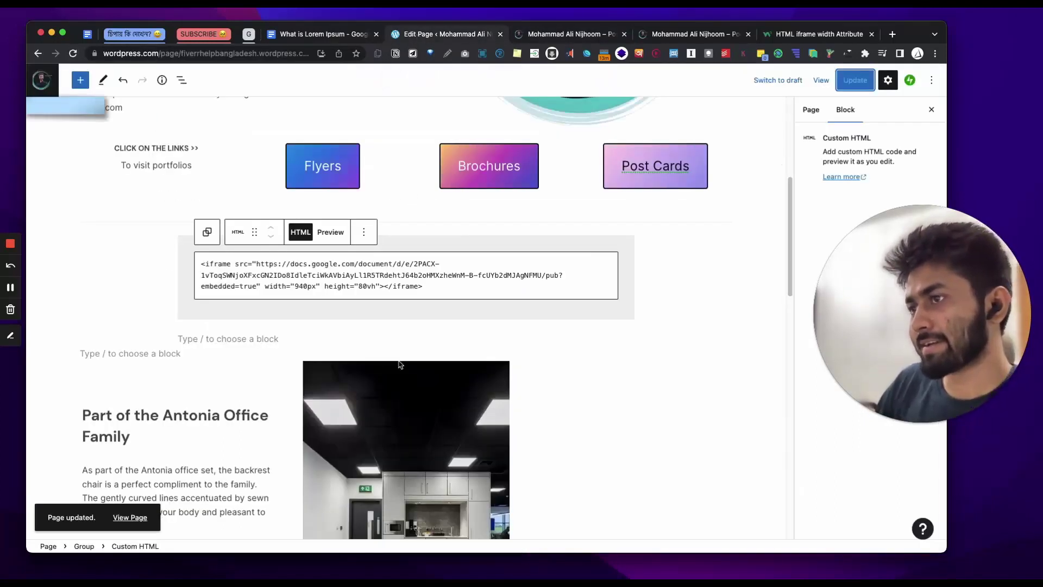
super+click(130, 518)
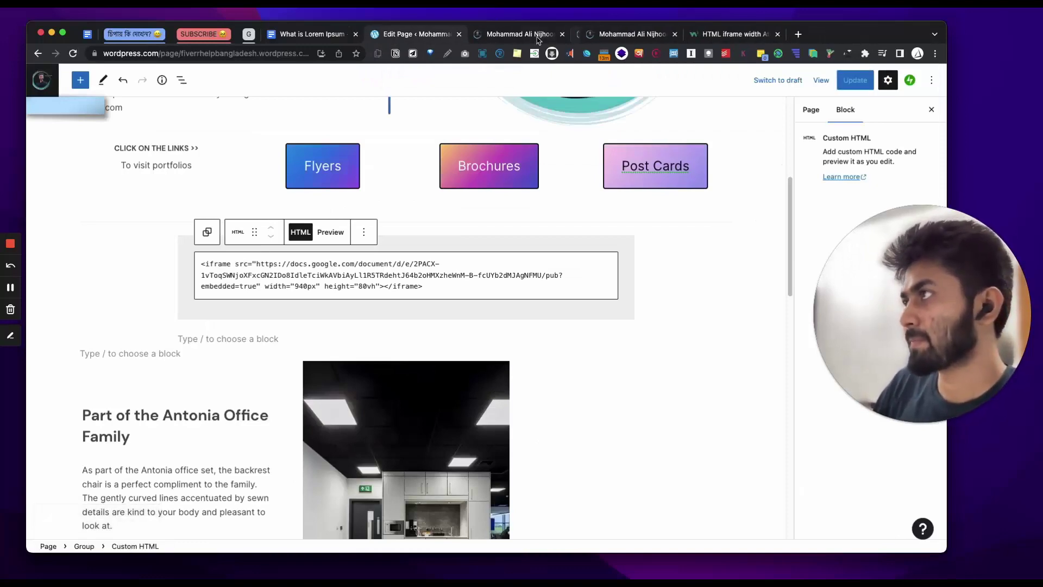
click(536, 38)
scroll(206, 307, down, 8)
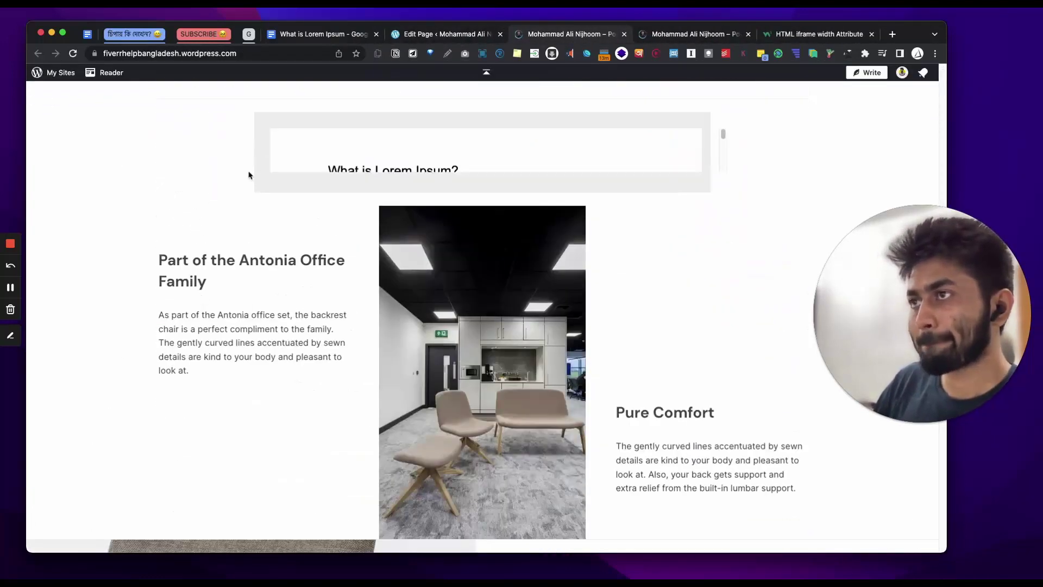
Step: Set the iframe's height to 1080px in the page editor's Custom HTML block and update the page
click(471, 40)
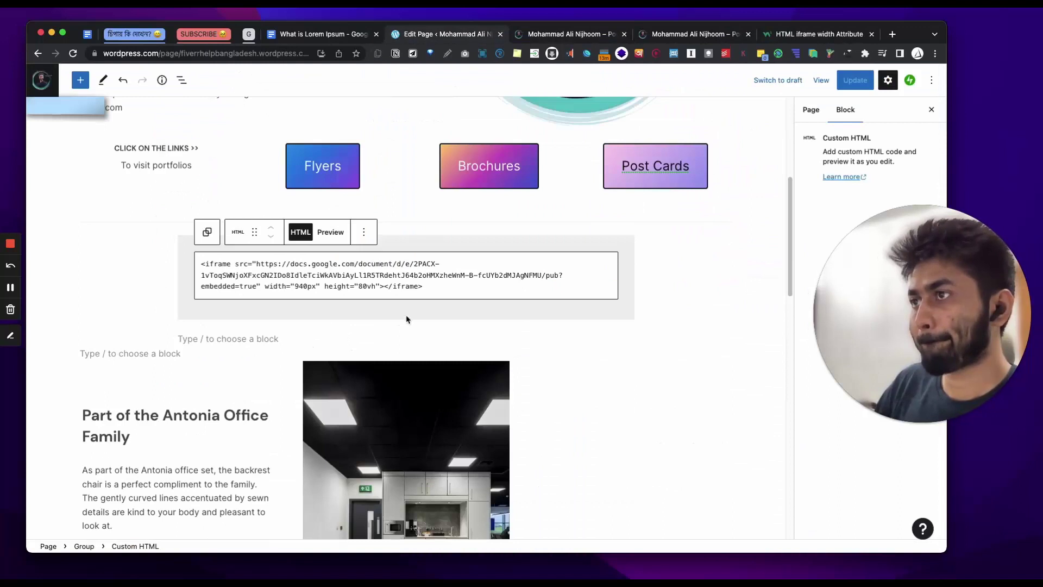
click(362, 285)
key(shift+Left)
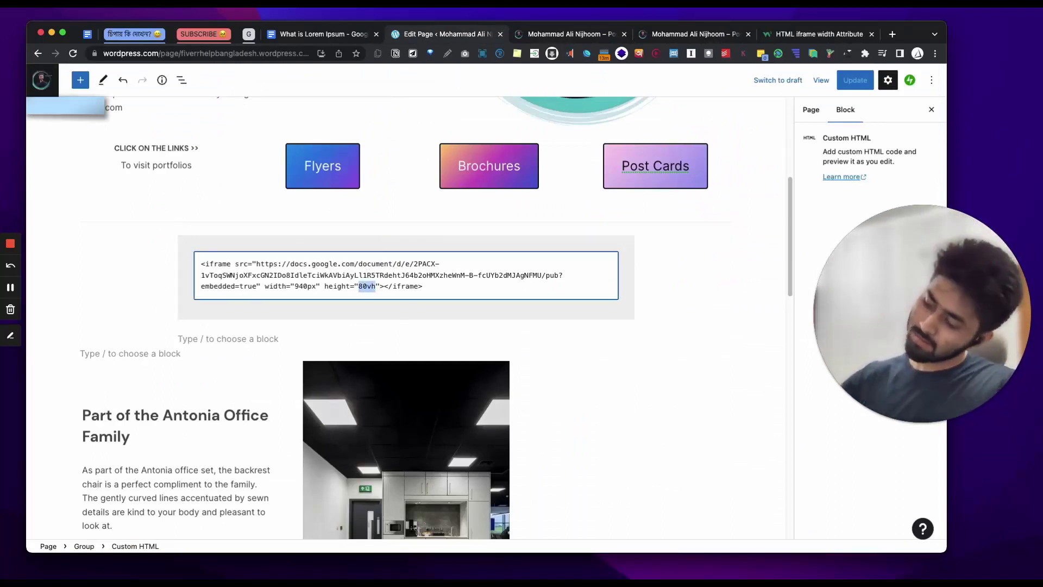
text(1080)
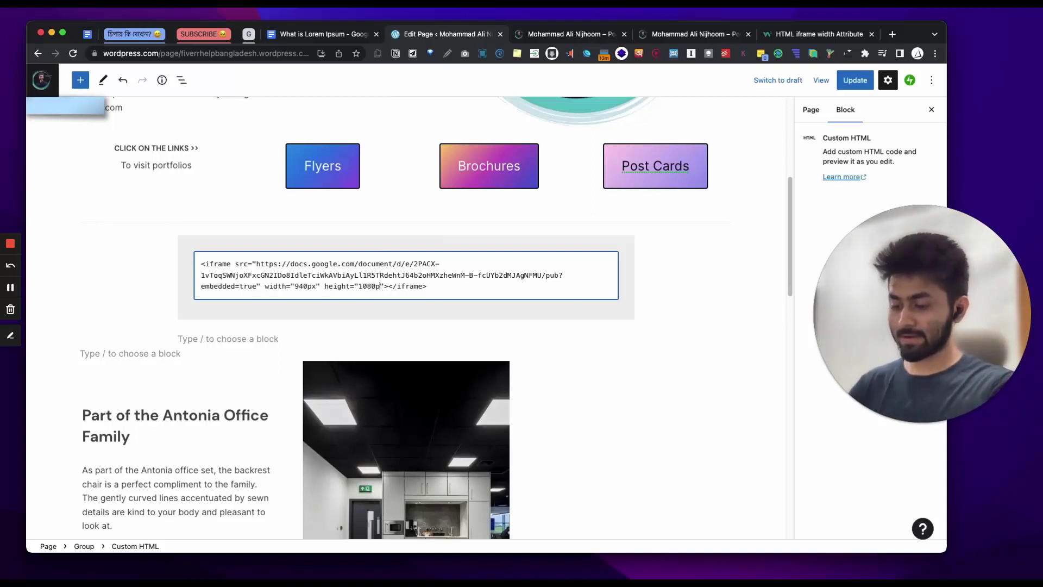
click(855, 79)
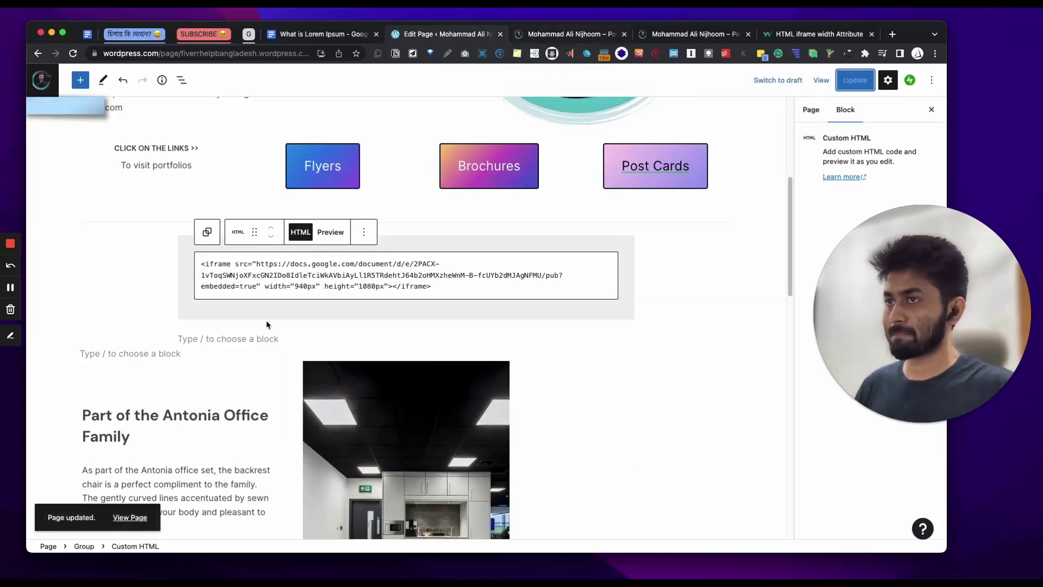
Step: Set the iframe's width to 80vw in the Custom HTML block and update the page
double_click(296, 285)
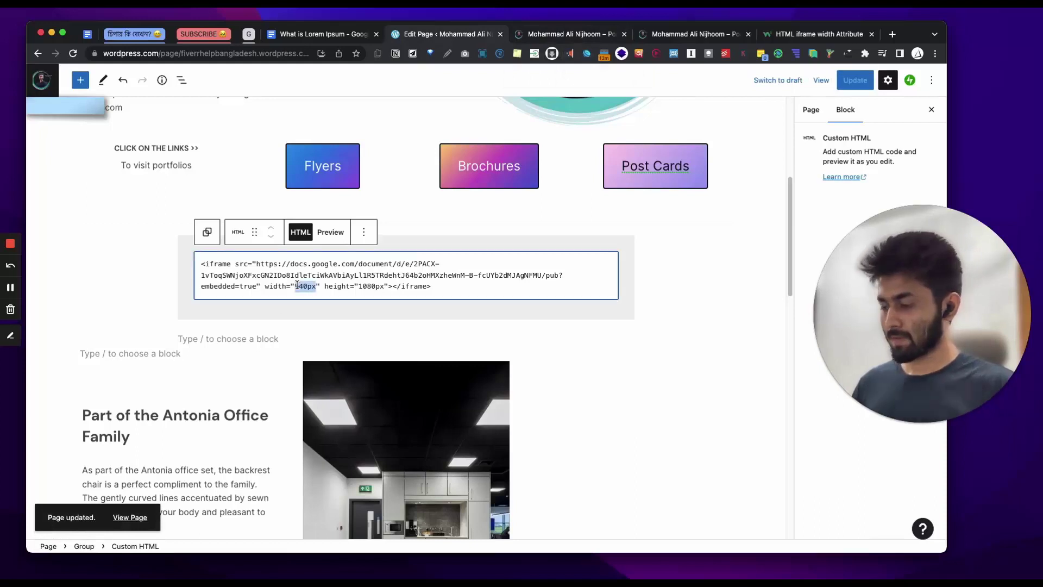
text(80)
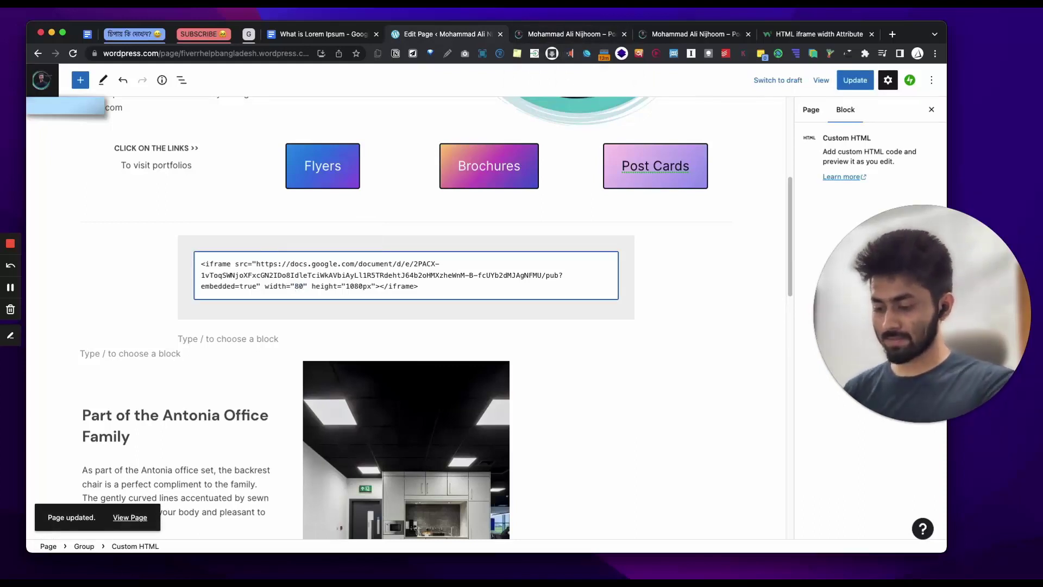
text(vw)
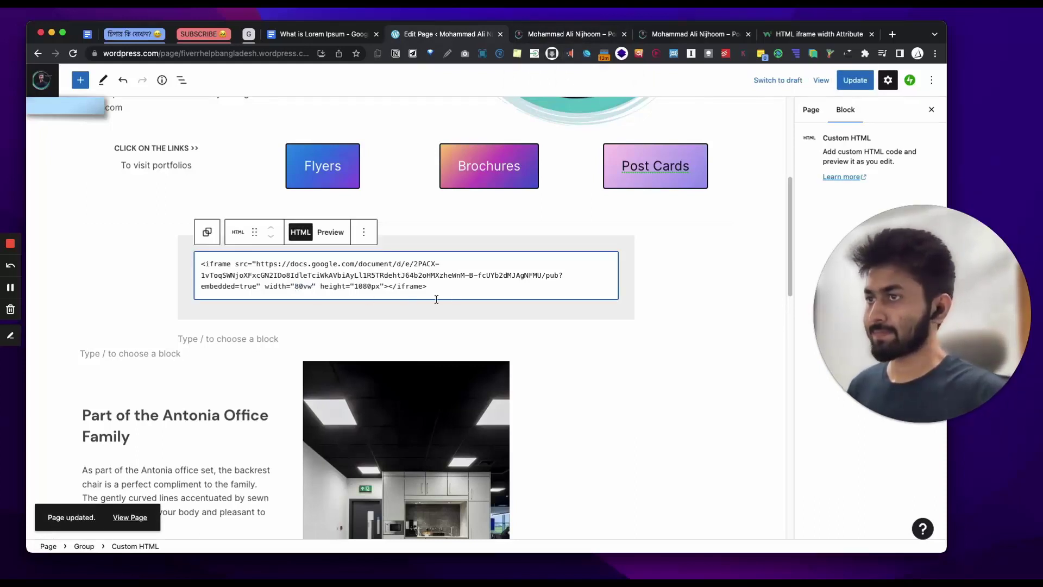
click(855, 81)
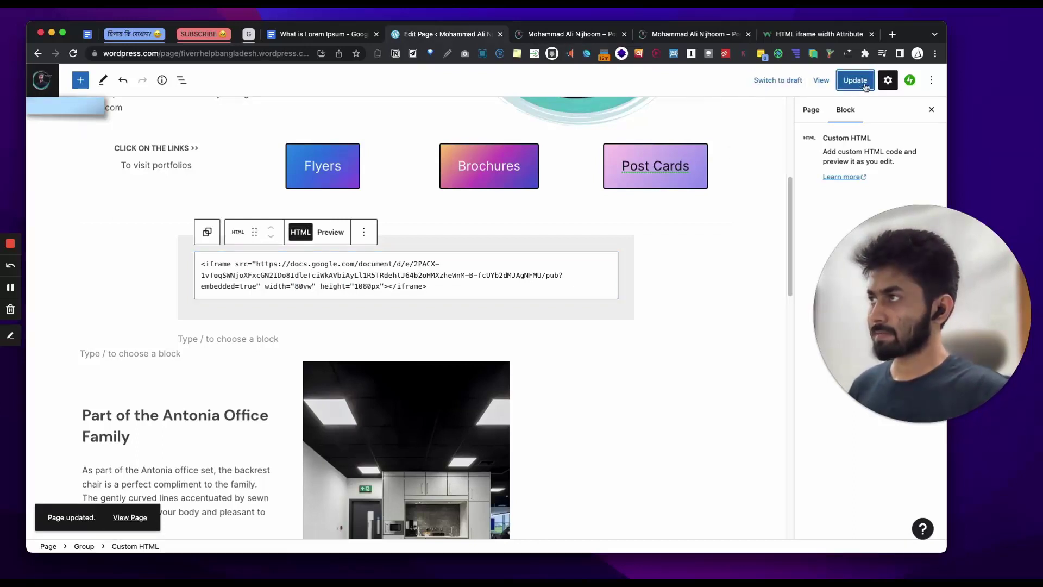
Step: Preview the Custom HTML block in the editor and examine the embedded document's width and height
click(338, 230)
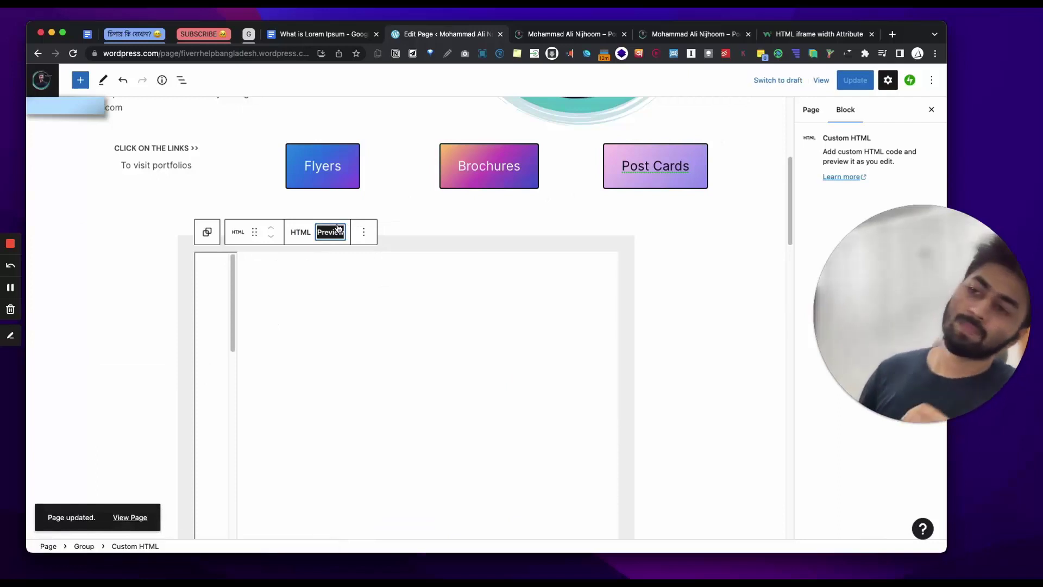
scroll(389, 373, down, 5)
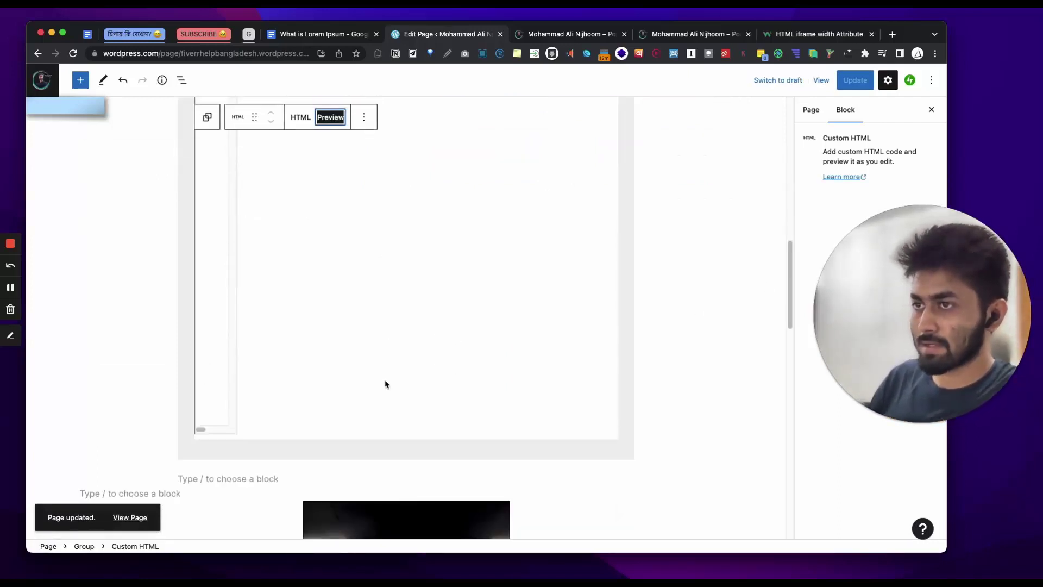
scroll(386, 384, up, 5)
scroll(245, 331, down, 3)
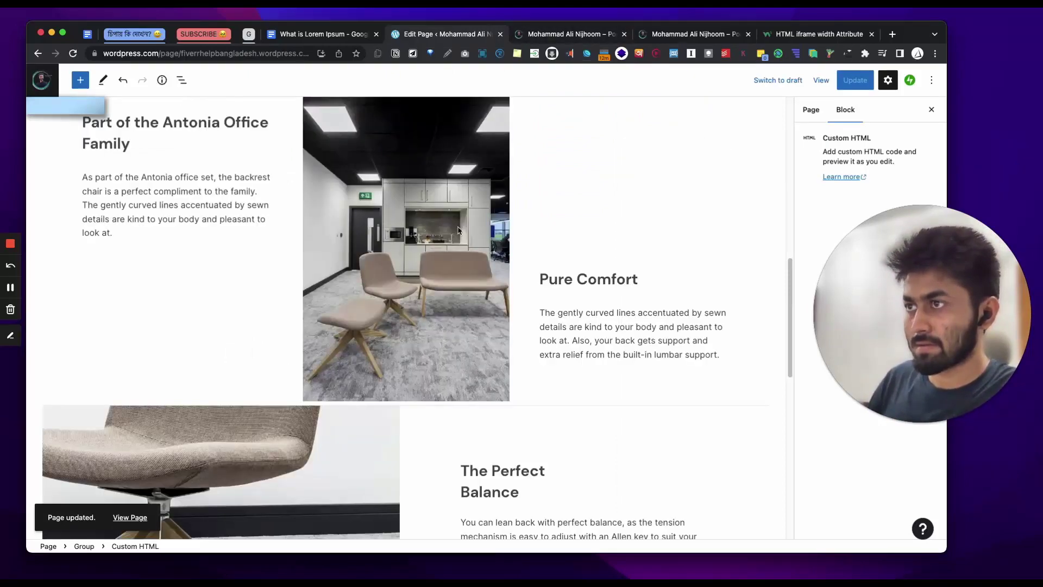
scroll(458, 231, up, 10)
Step: Reload the live page and check the embedded document's layout with the 80vw width and 1080px height
click(555, 37)
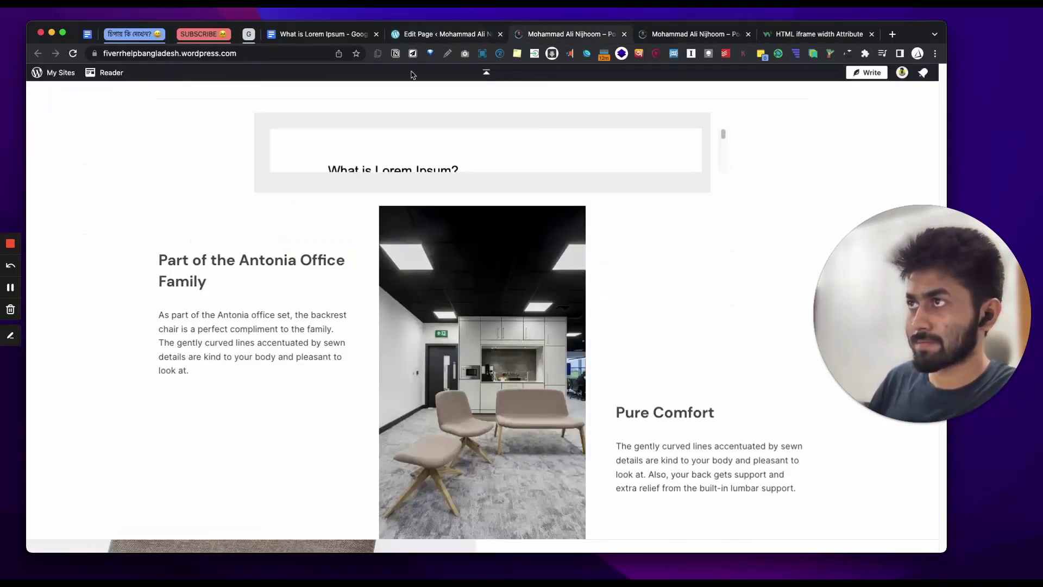
click(77, 51)
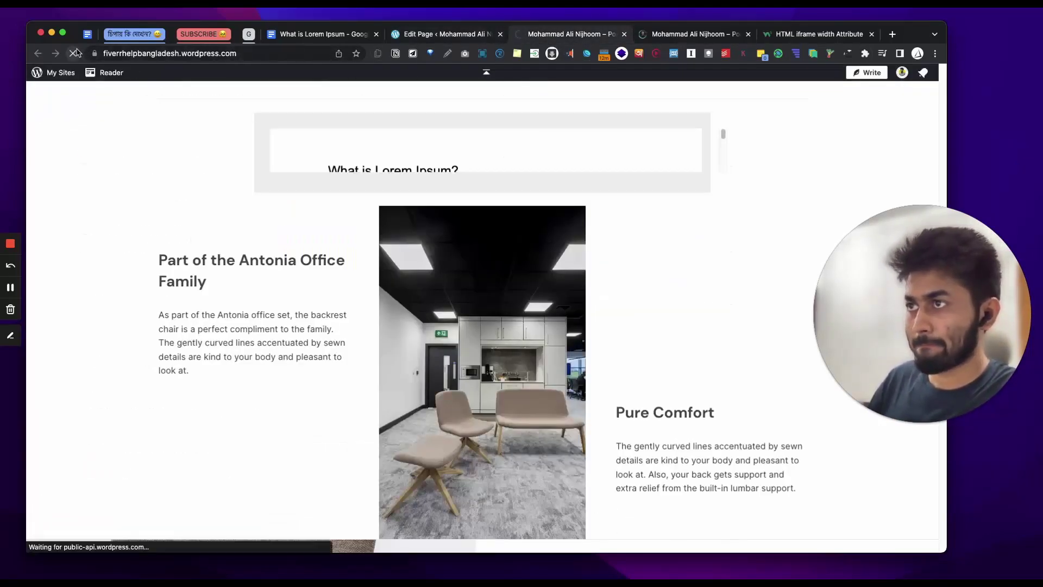
scroll(361, 263, down, 10)
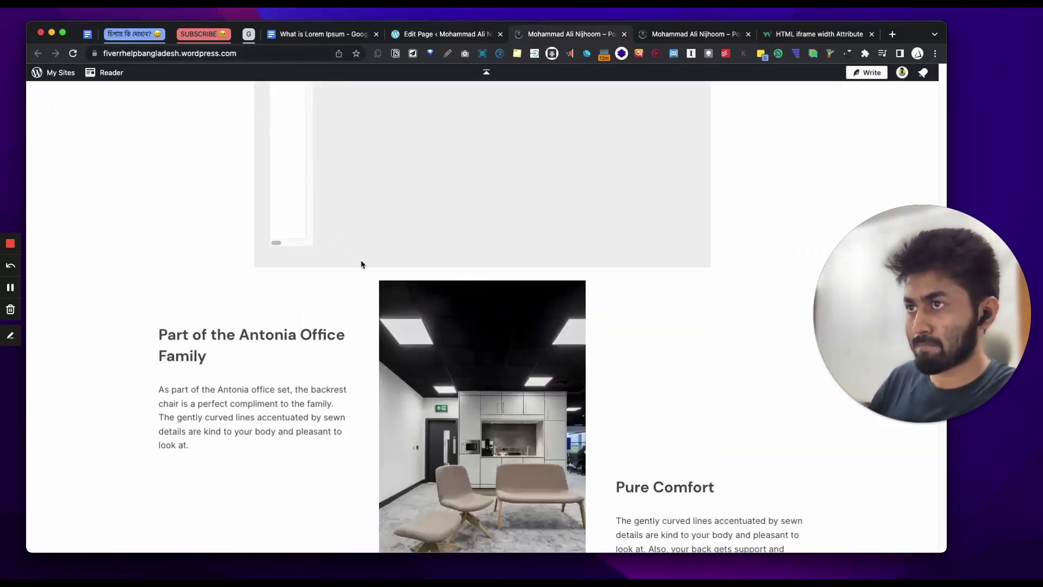
scroll(316, 267, up, 4)
scroll(300, 262, up, 5)
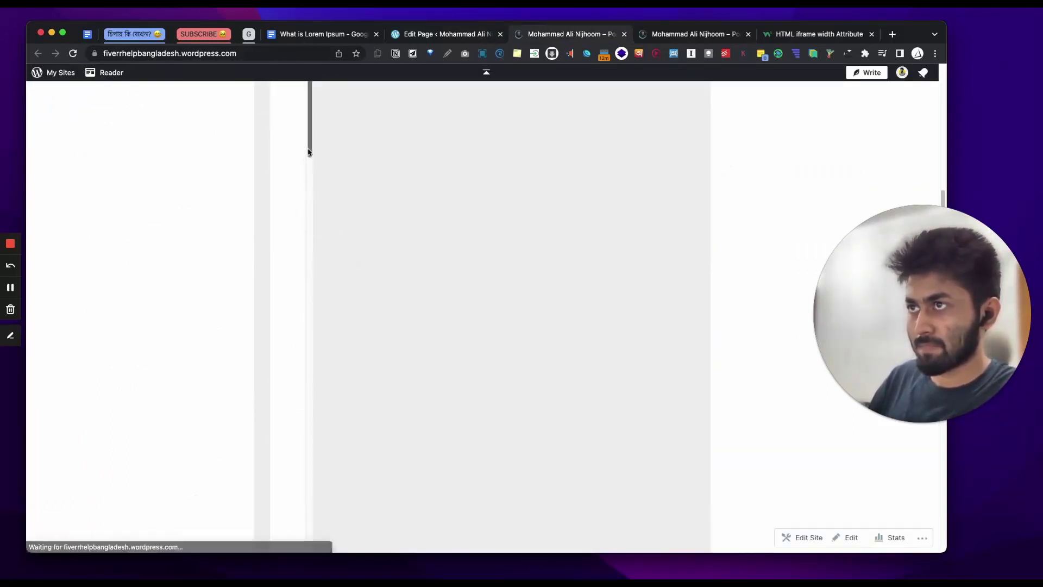
scroll(320, 395, down, 5)
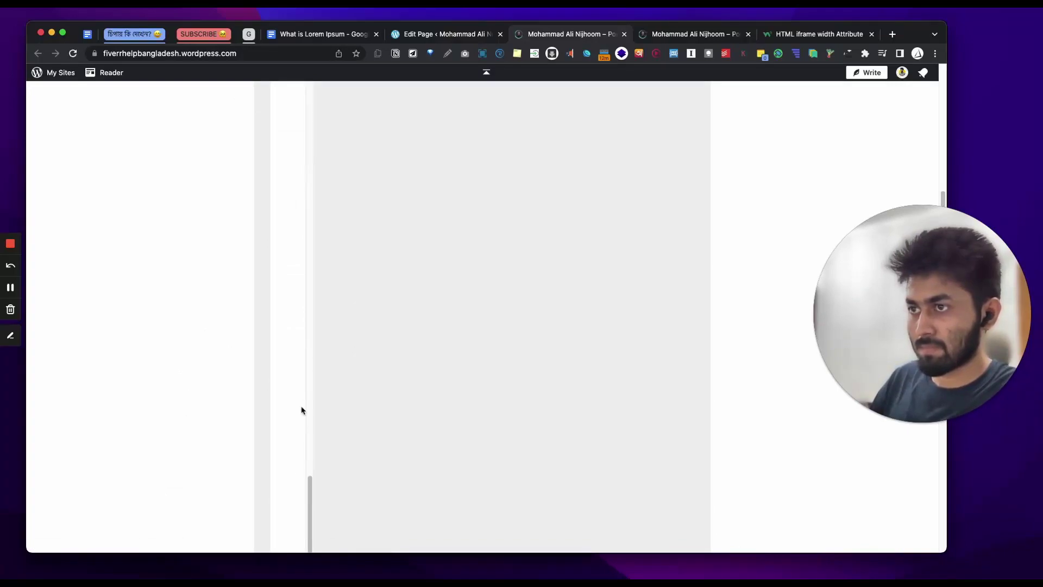
scroll(437, 352, up, 8)
scroll(440, 359, down, 8)
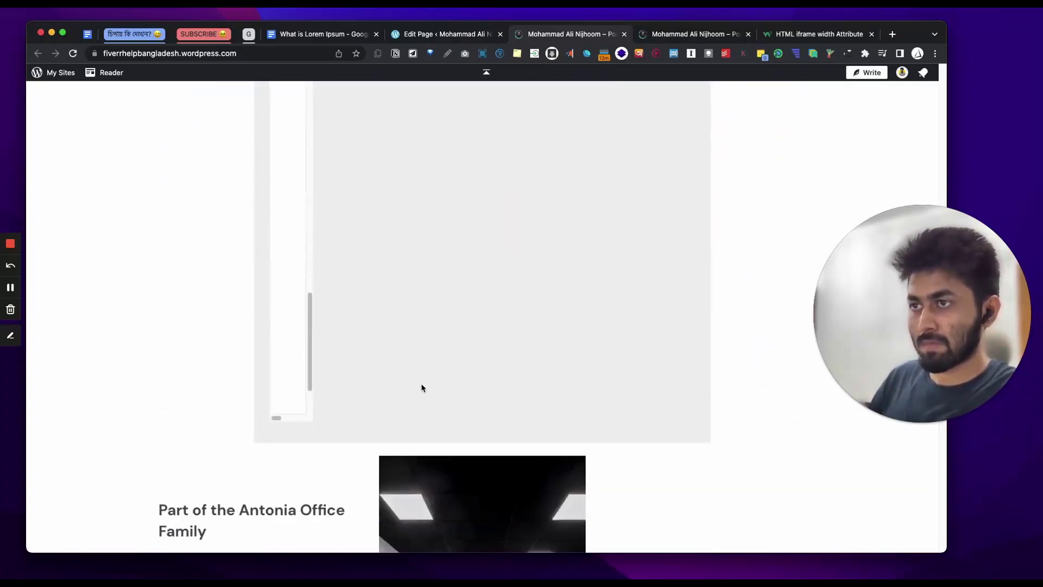
Step: Remove the width attribute from the iframe code in the page editor's Custom HTML block and update the page
click(461, 36)
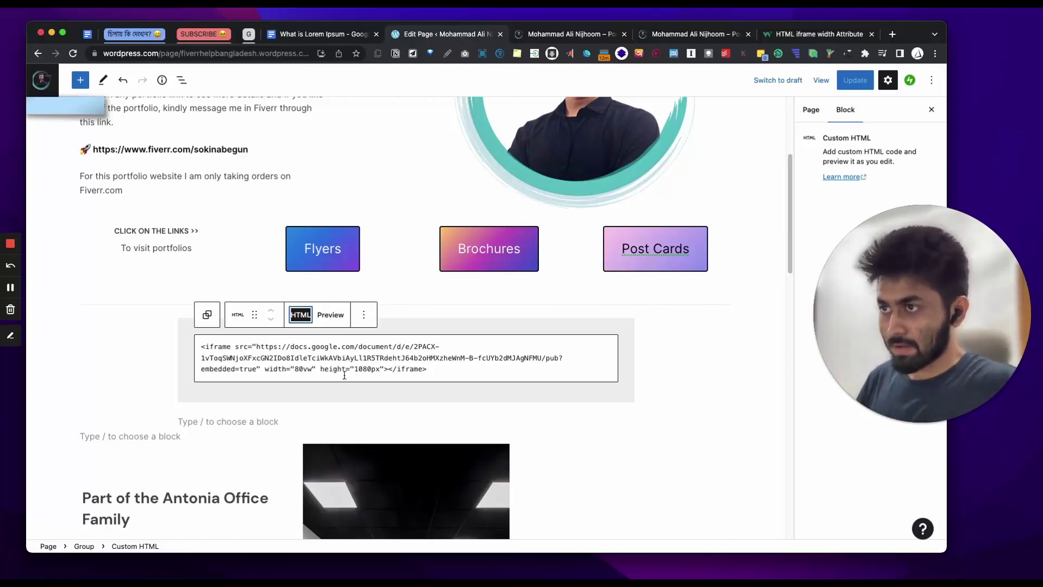
drag(265, 368, 309, 366)
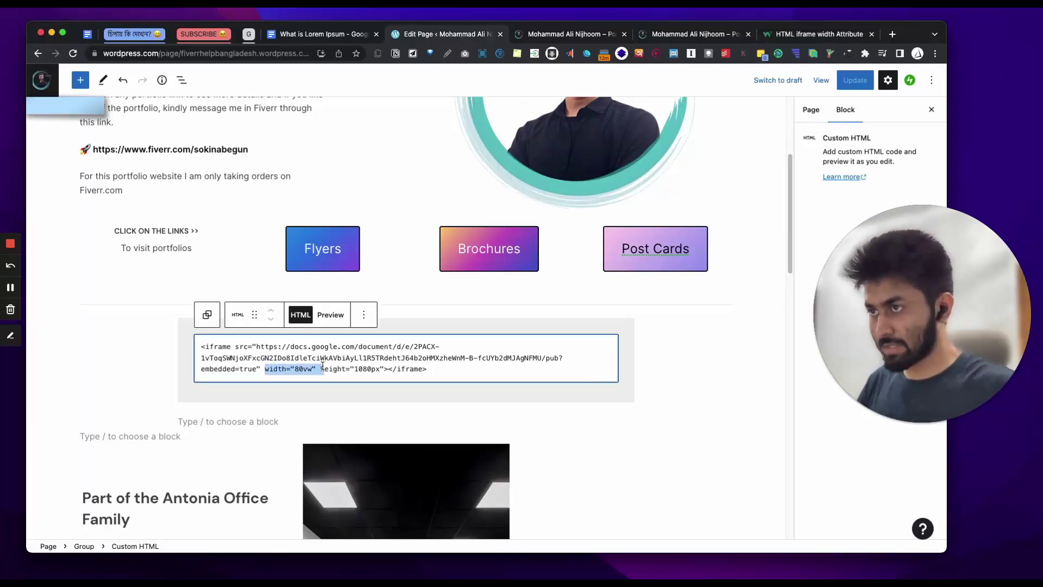
key(BackSpace)
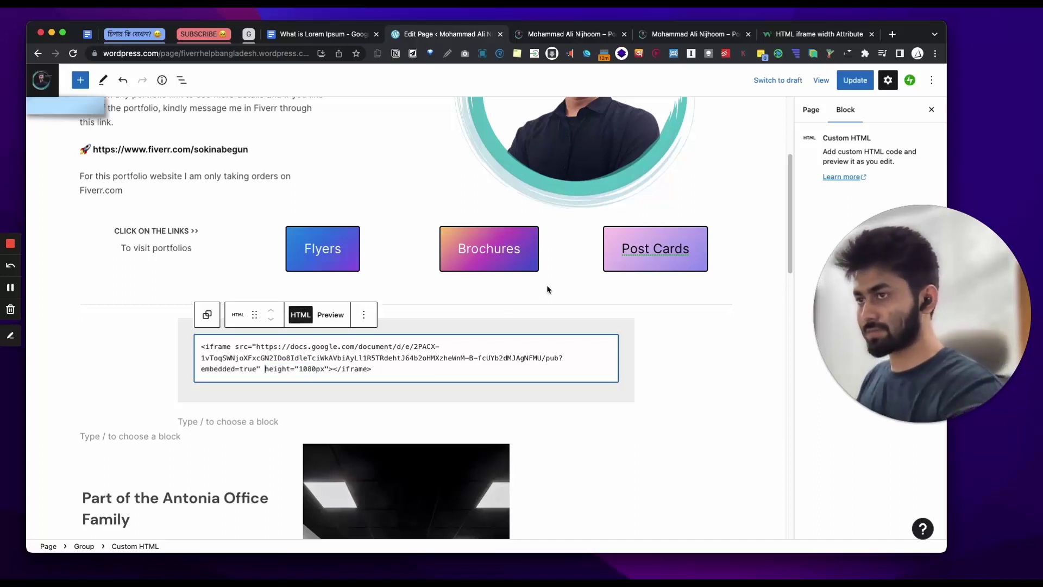
click(839, 82)
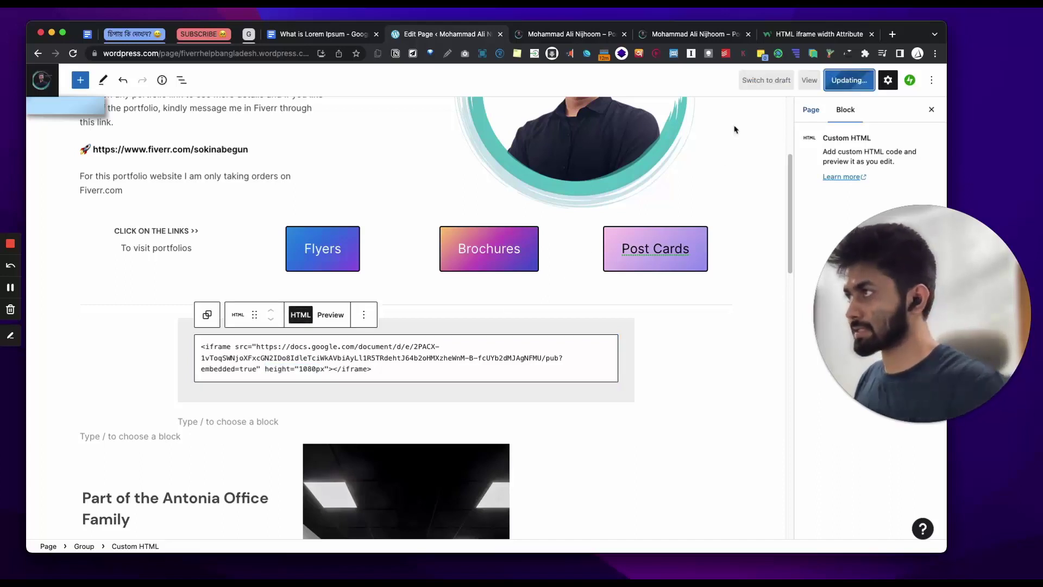
Step: Reload the live page and examine the embedded document without the iframe's width attribute
click(575, 36)
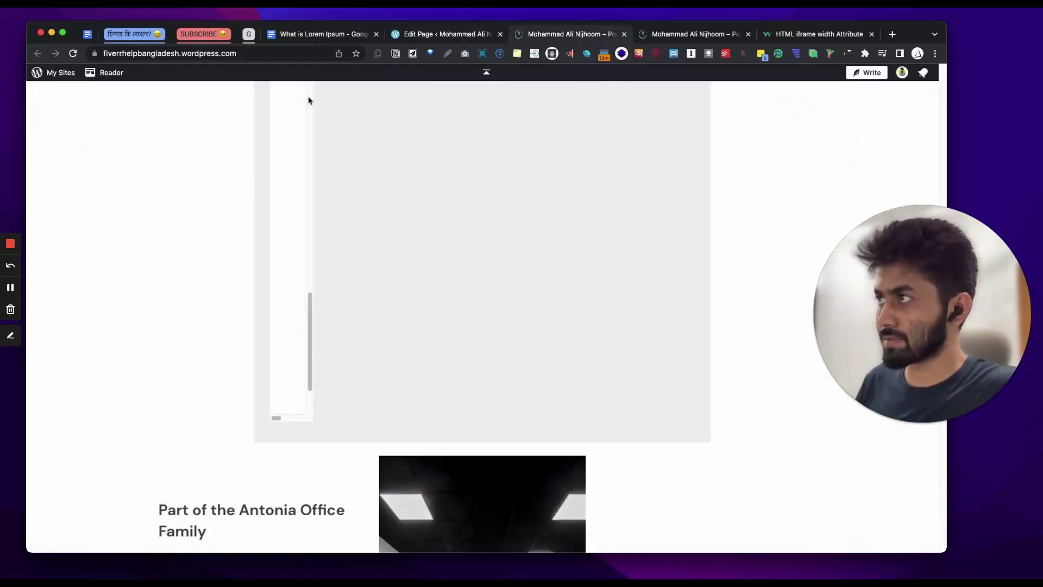
click(73, 54)
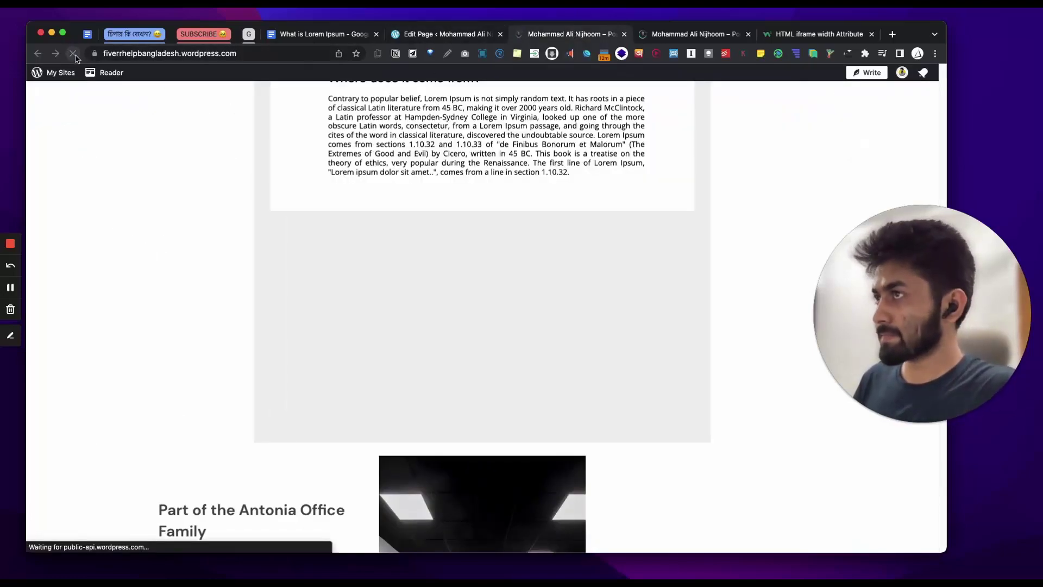
scroll(525, 201, up, 5)
scroll(525, 201, down, 4)
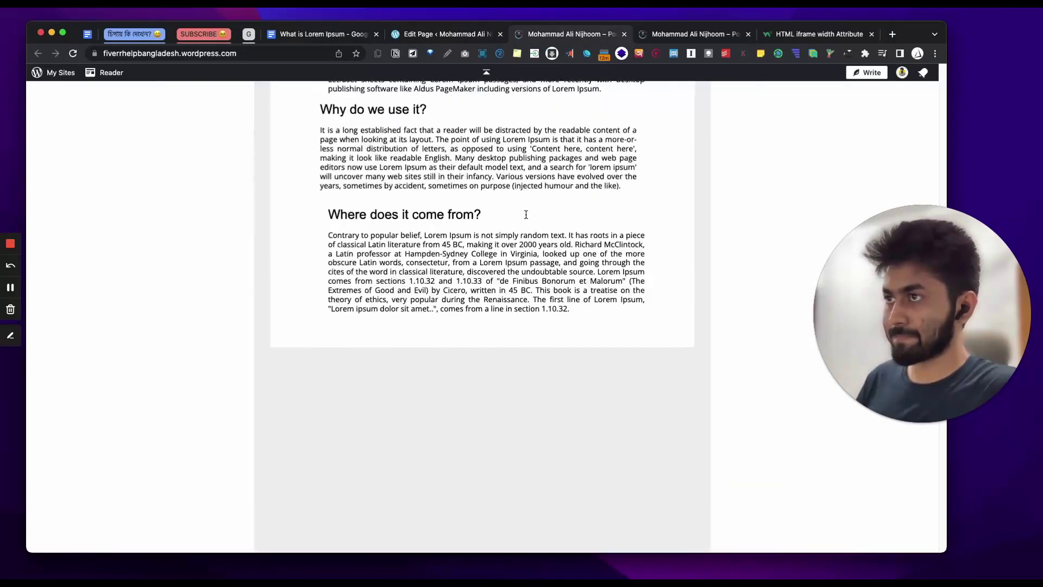
scroll(522, 220, down, 6)
scroll(519, 220, up, 2)
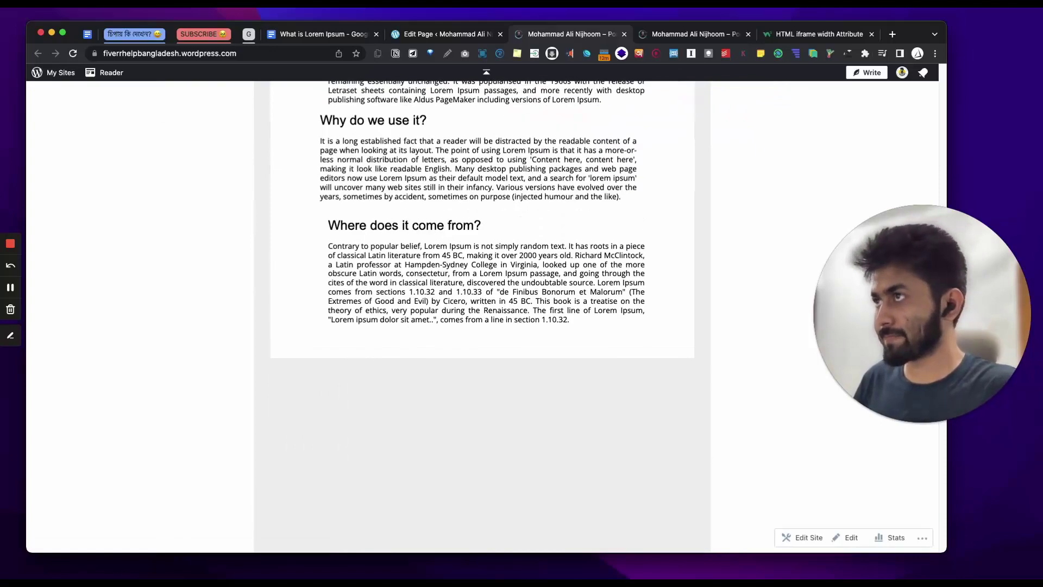
Step: Try an iframe height of 100% in the page editor's Custom HTML block and check the updated live page
click(441, 33)
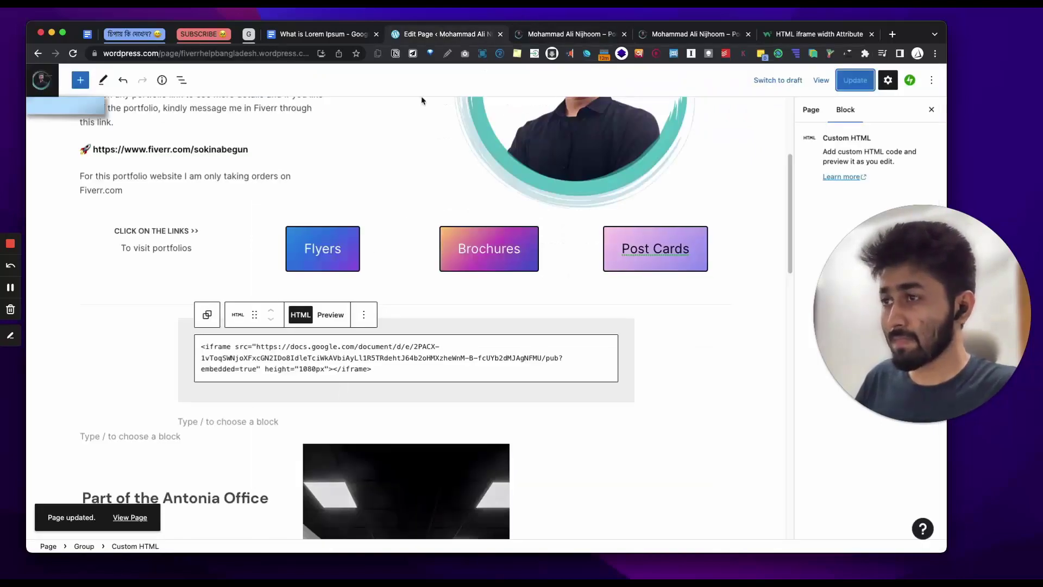
double_click(309, 369)
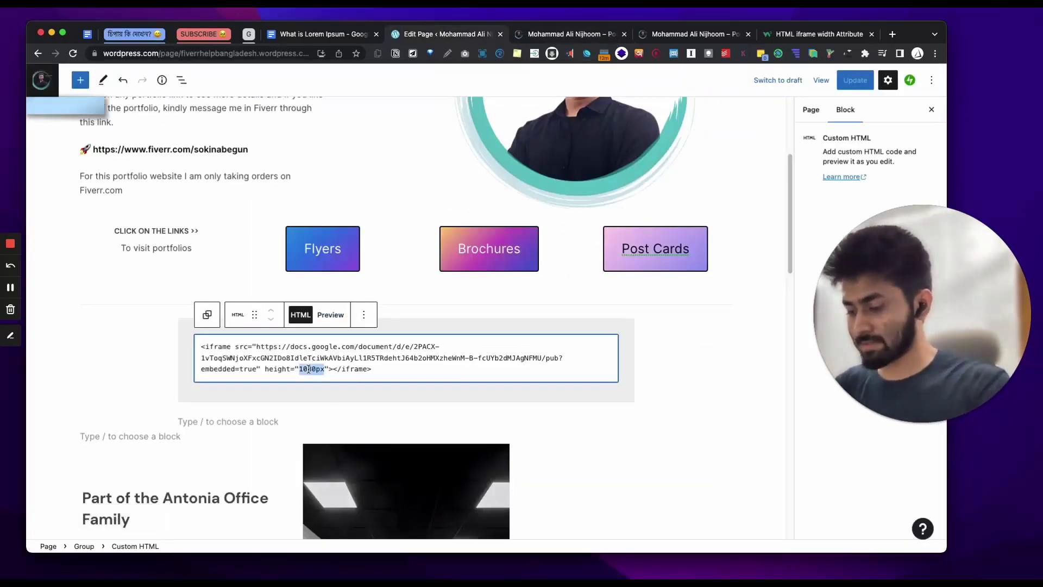
text(100)
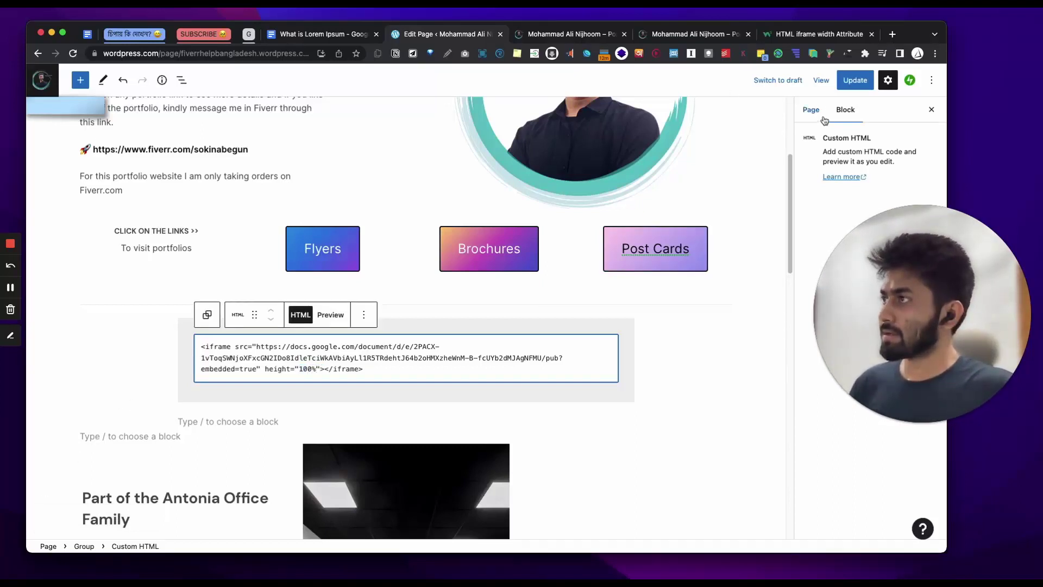
click(855, 80)
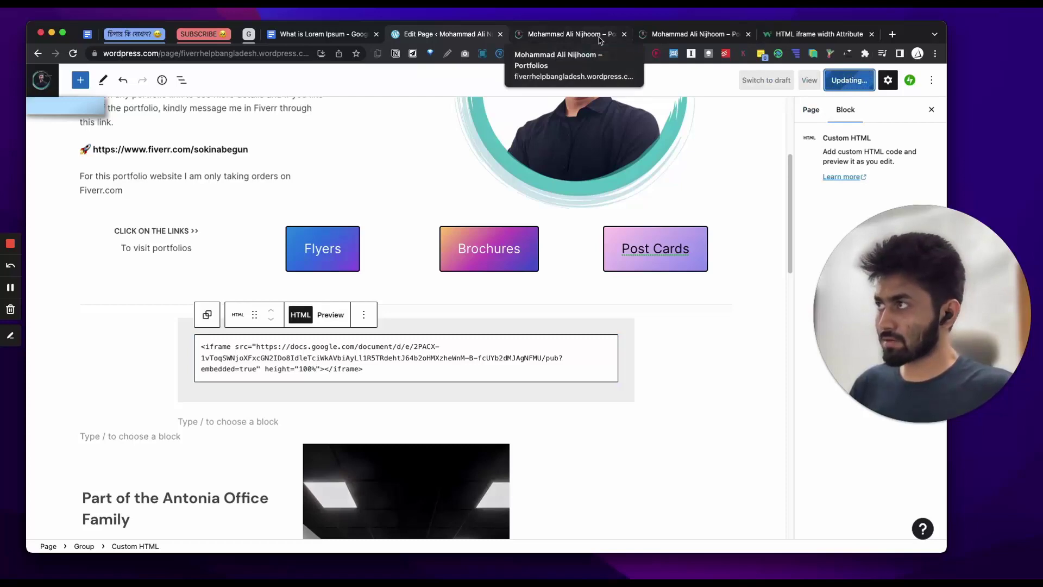
click(561, 36)
click(74, 52)
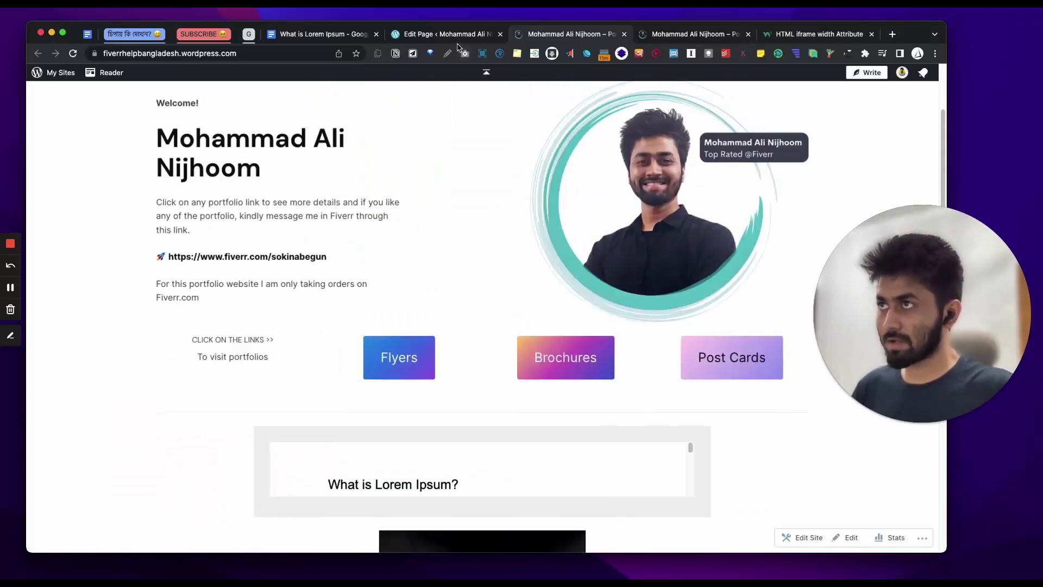
Step: Change the iframe's height to 100vh in the page editor's Custom HTML block and update the page
click(455, 35)
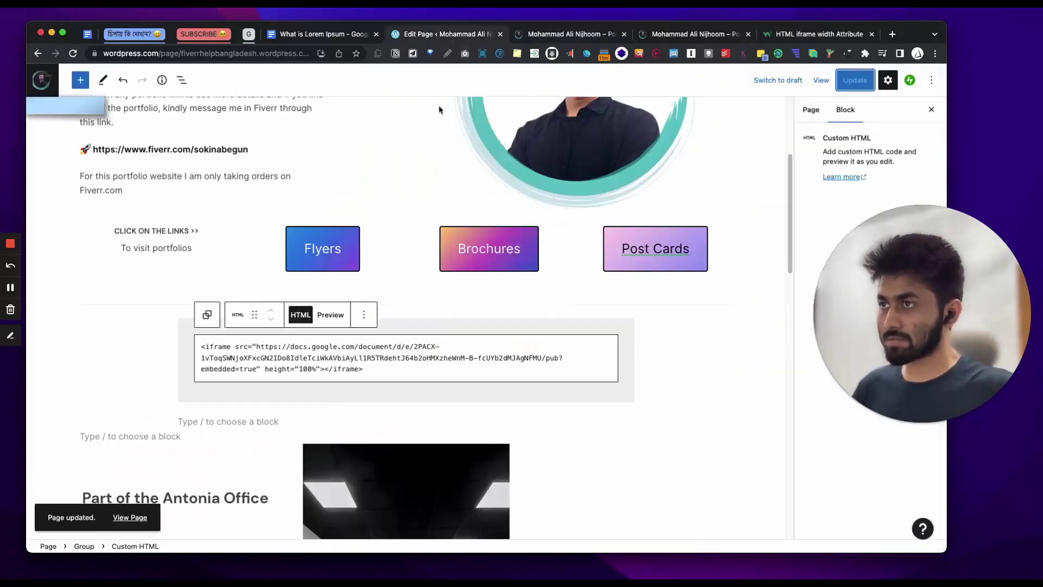
click(317, 367)
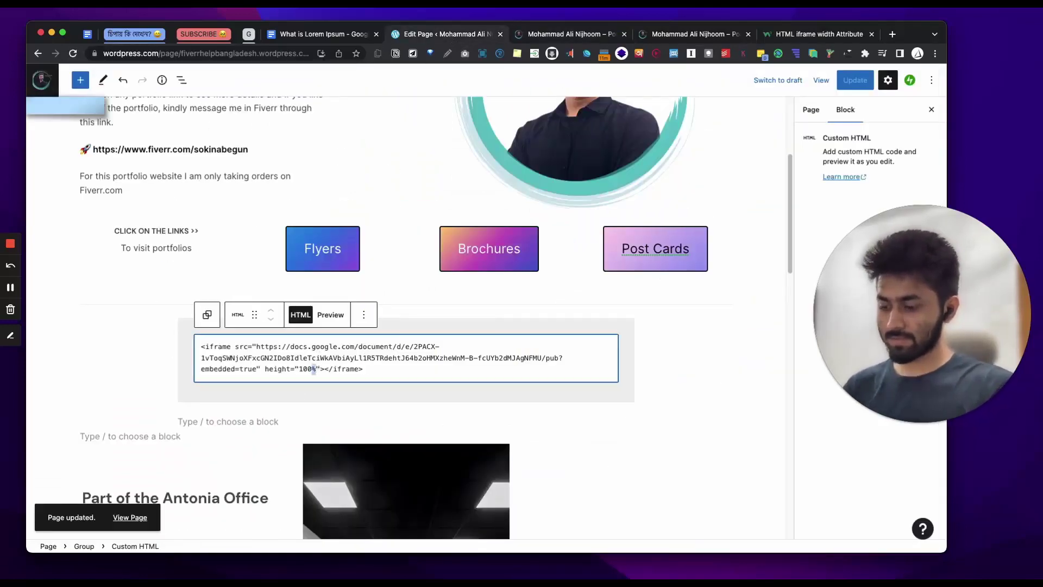
key(BackSpace)
text(vh)
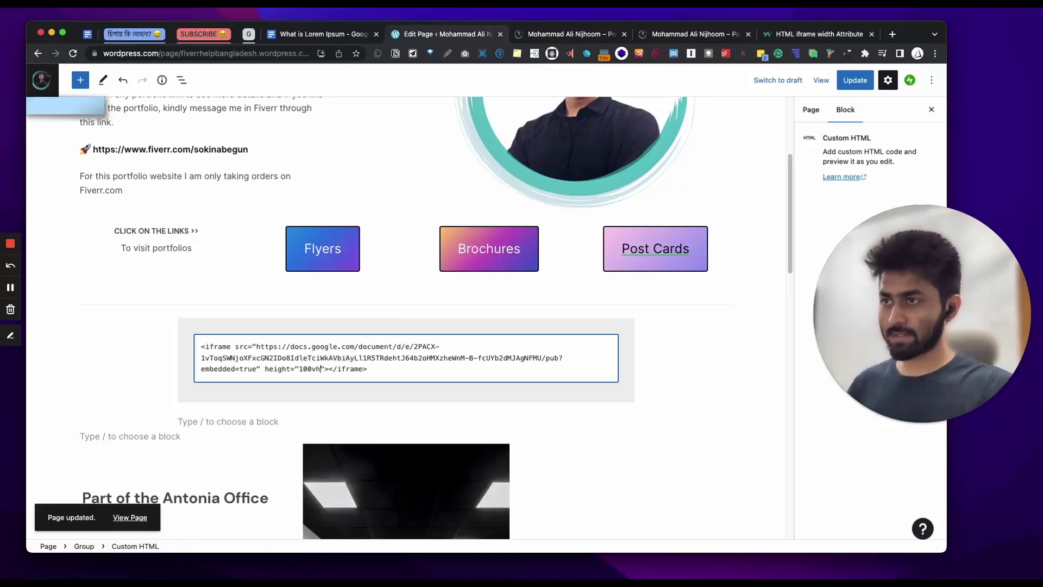
click(851, 88)
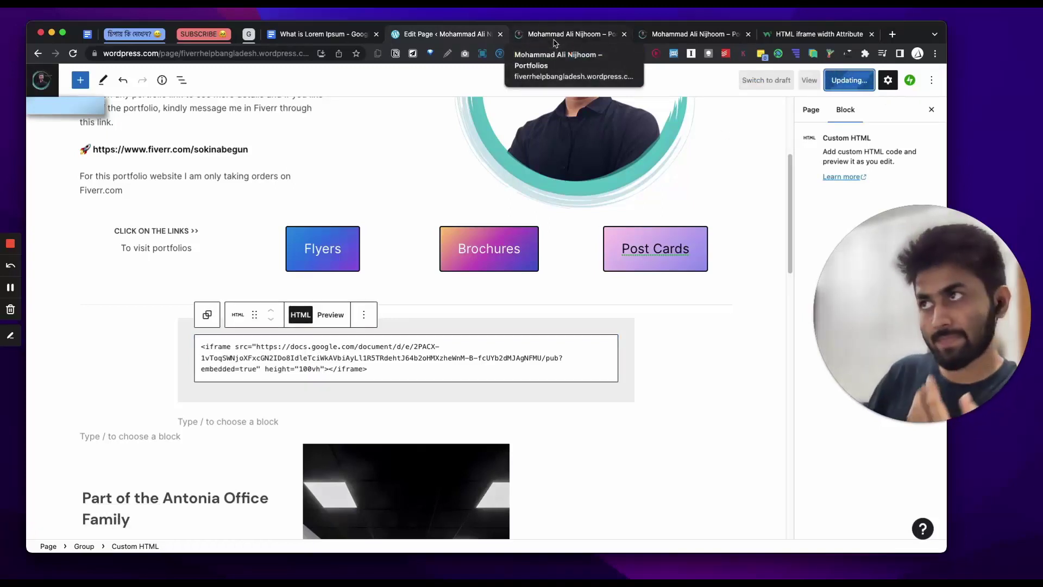
Step: Reload the live page and check the embedded document's size with the 100vh height
click(554, 35)
click(73, 53)
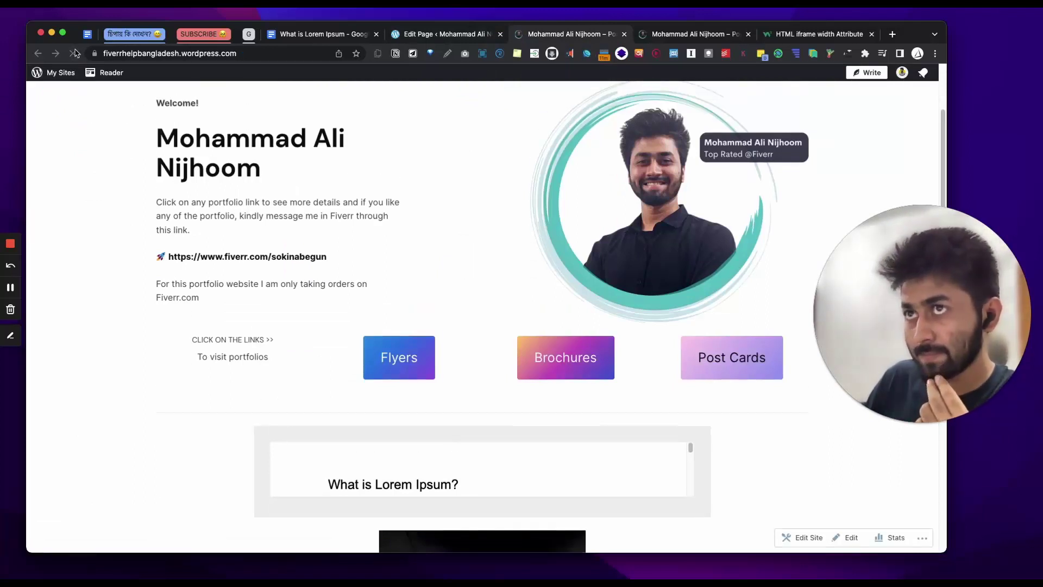
click(77, 56)
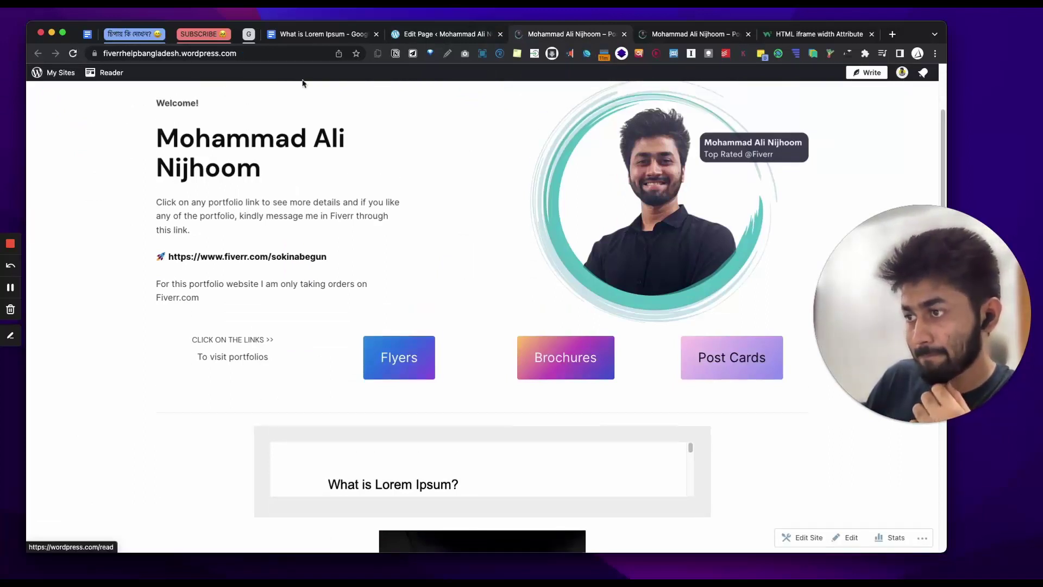
Step: Set the iframe's height to 800px in the page editor's Custom HTML block and update the page
click(422, 40)
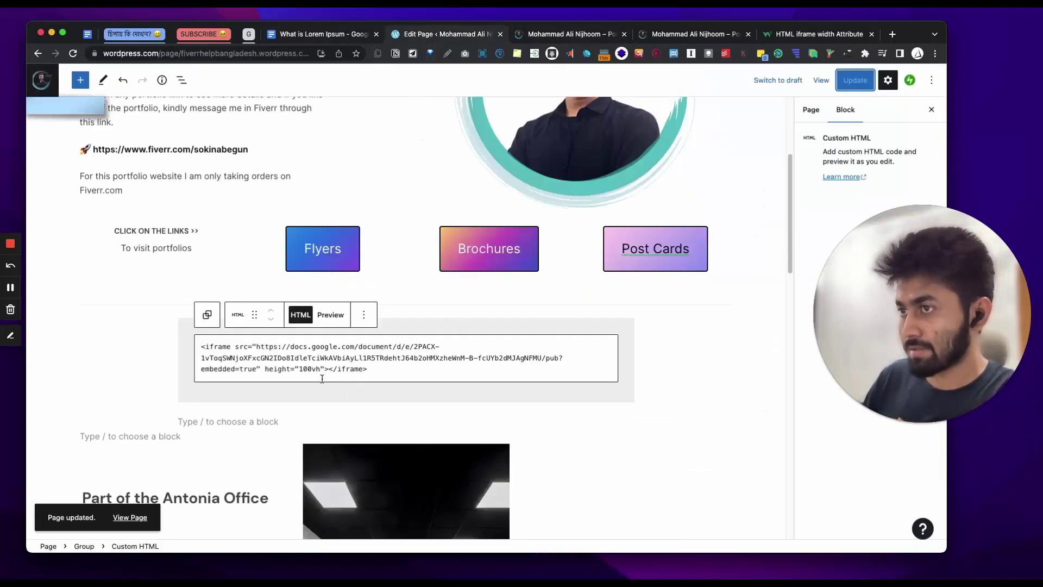
double_click(305, 371)
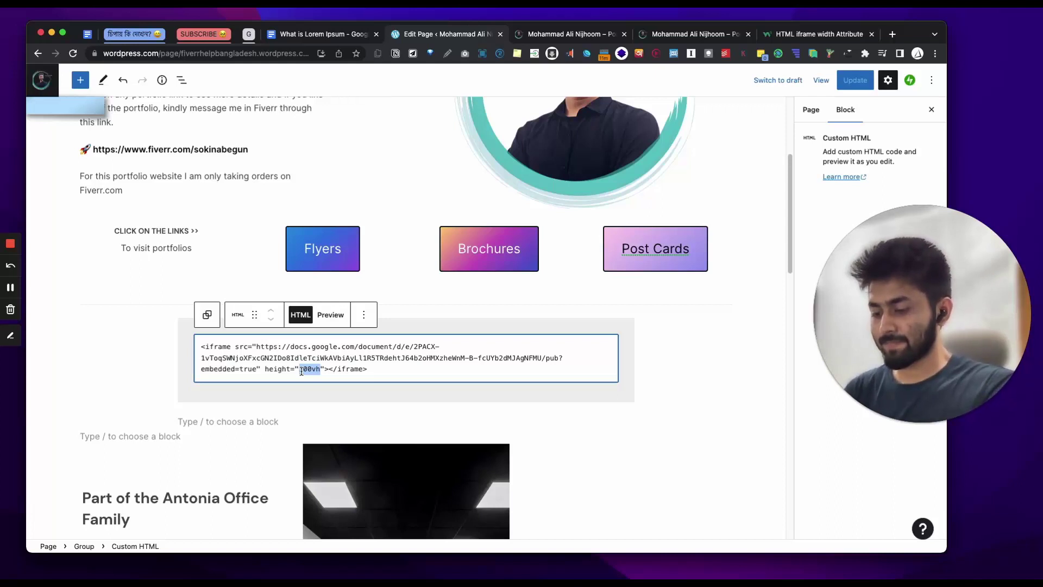
text(800px)
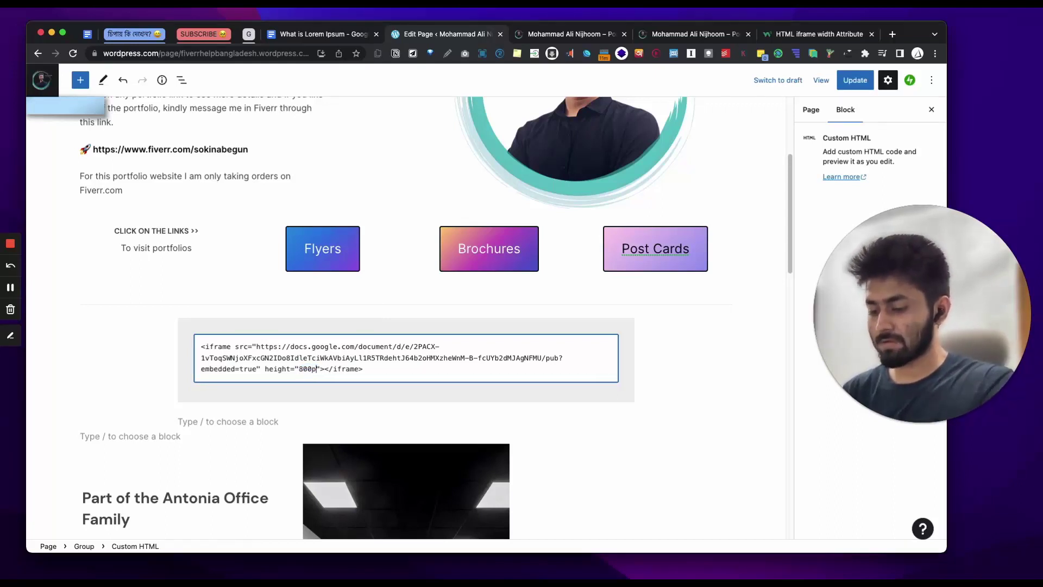
click(859, 80)
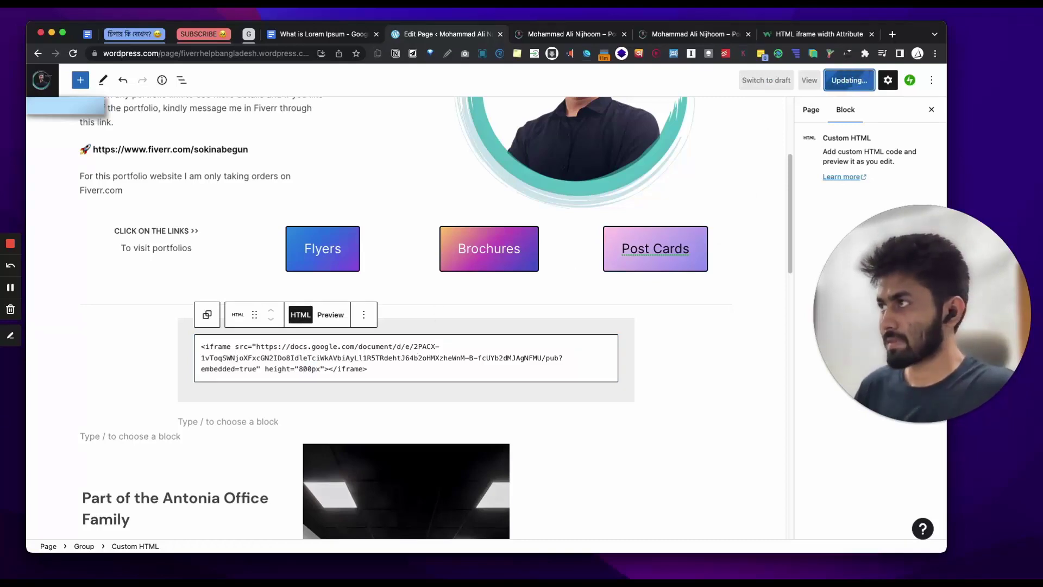
Step: Reload the live page and check how the embedded document fits at the 800px height
key(ctrl+Tab)
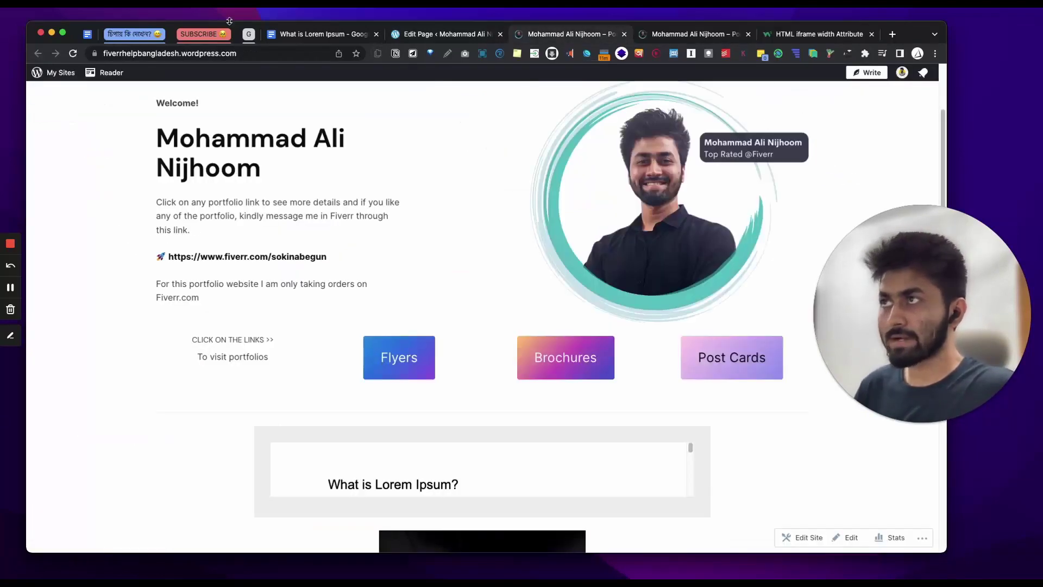
click(73, 53)
scroll(725, 302, down, 8)
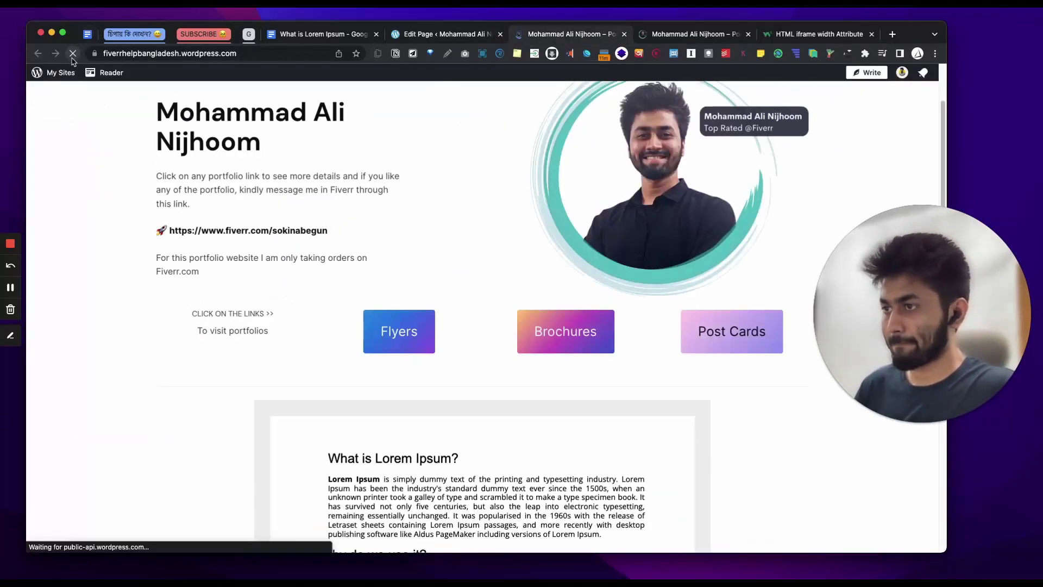
scroll(725, 301, up, 4)
scroll(726, 301, down, 3)
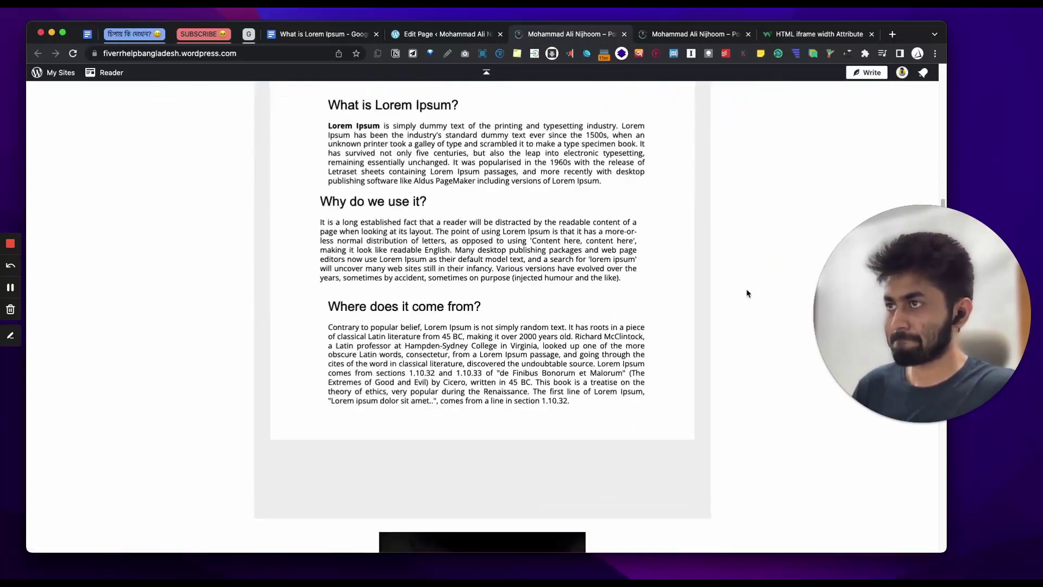
Step: Look over the embedded document on the live page, and narrow the browser window to phone width to check the portfolio buttons' layout
scroll(706, 325, up, 1)
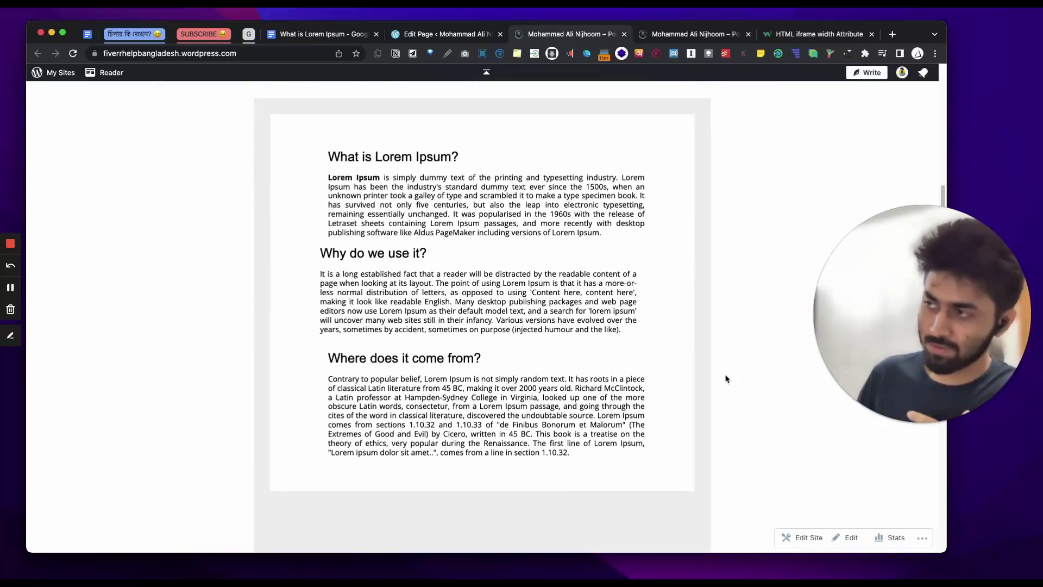
scroll(725, 378, down, 3)
scroll(714, 358, up, 2)
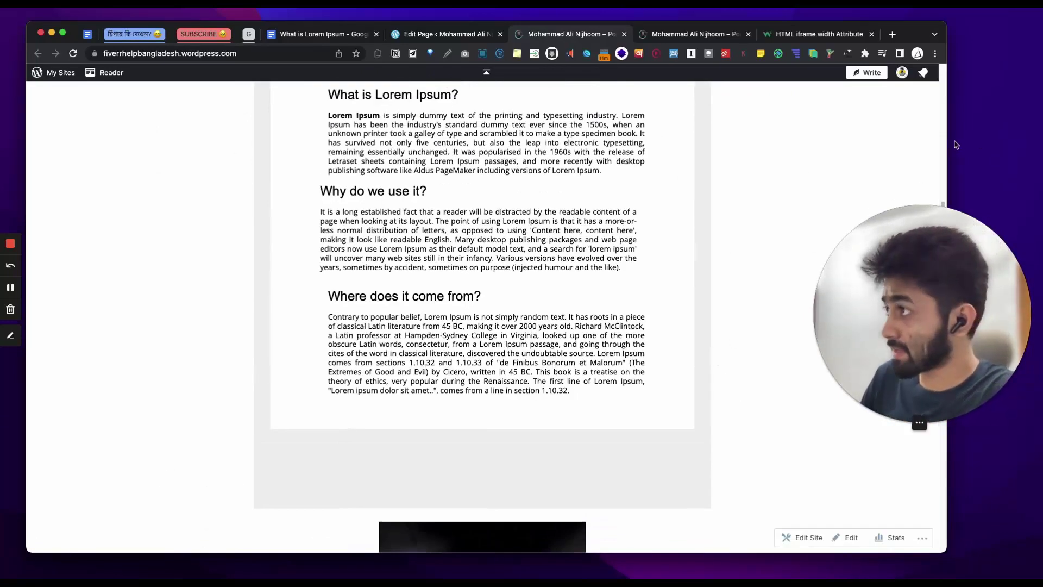
scroll(956, 144, up, 8)
drag(947, 145, 298, 146)
scroll(184, 425, down, 3)
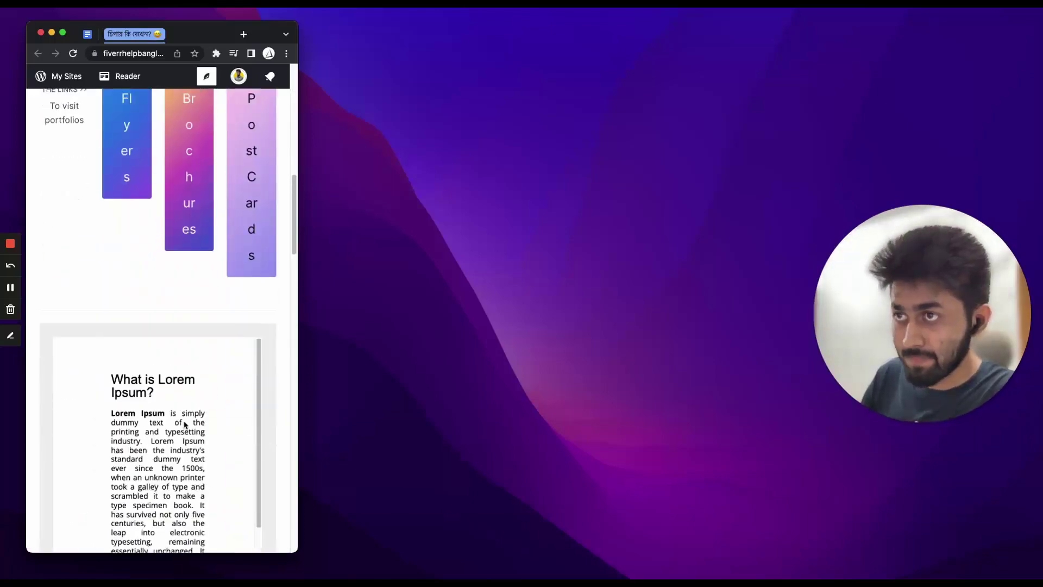
scroll(184, 425, up, 4)
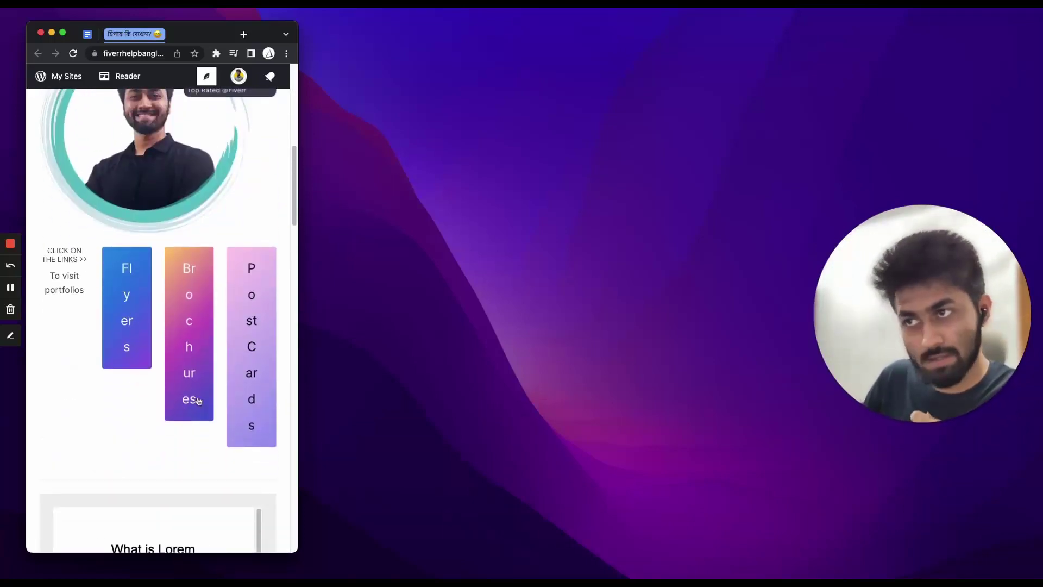
scroll(198, 401, down, 2)
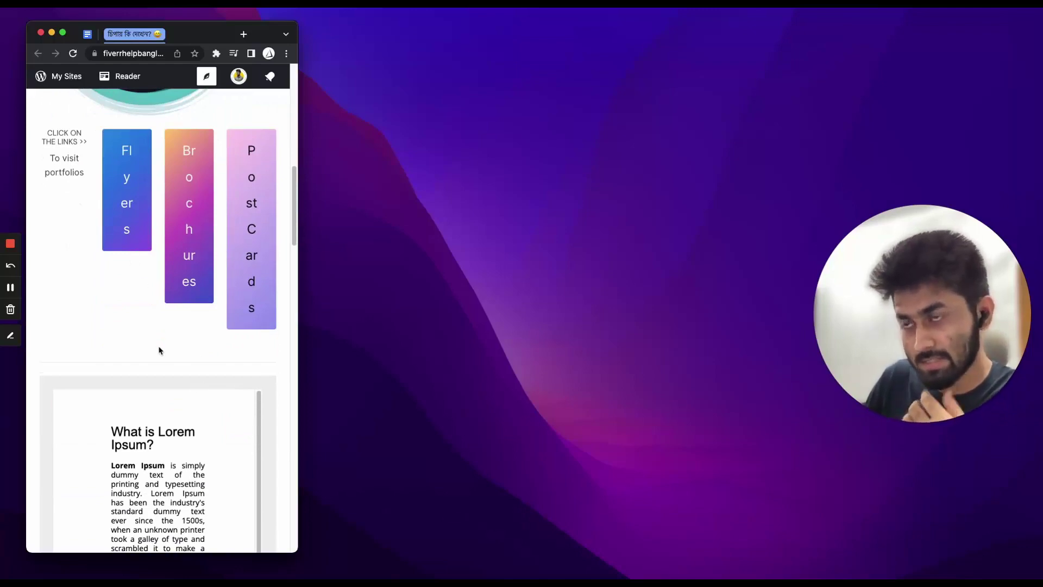
Step: Check how the embedded document scrolls and fits at phone width, and restore the browser window to full size
scroll(159, 351, down, 6)
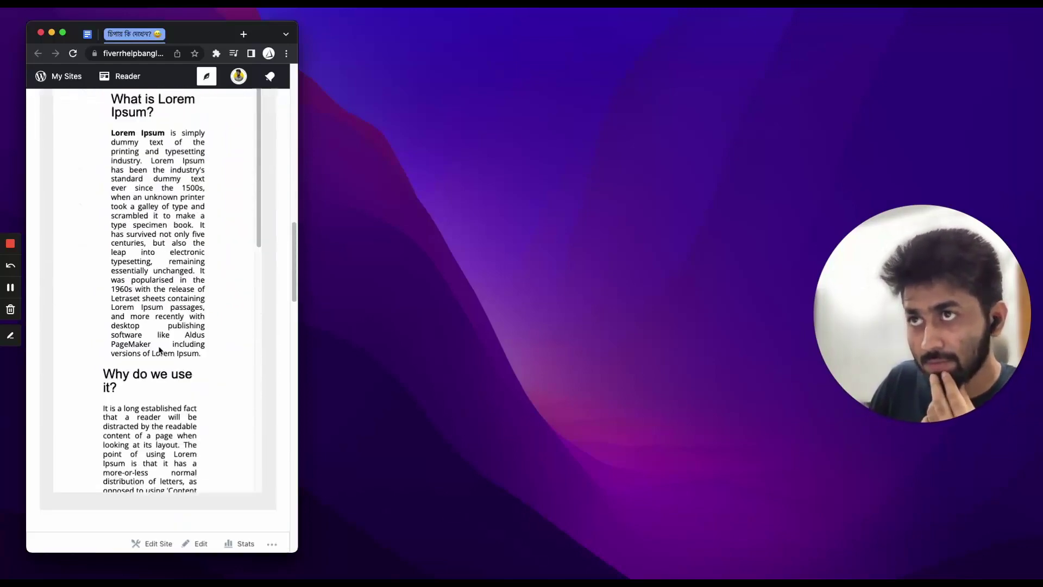
scroll(159, 350, down, 5)
scroll(159, 349, up, 5)
scroll(161, 356, down, 2)
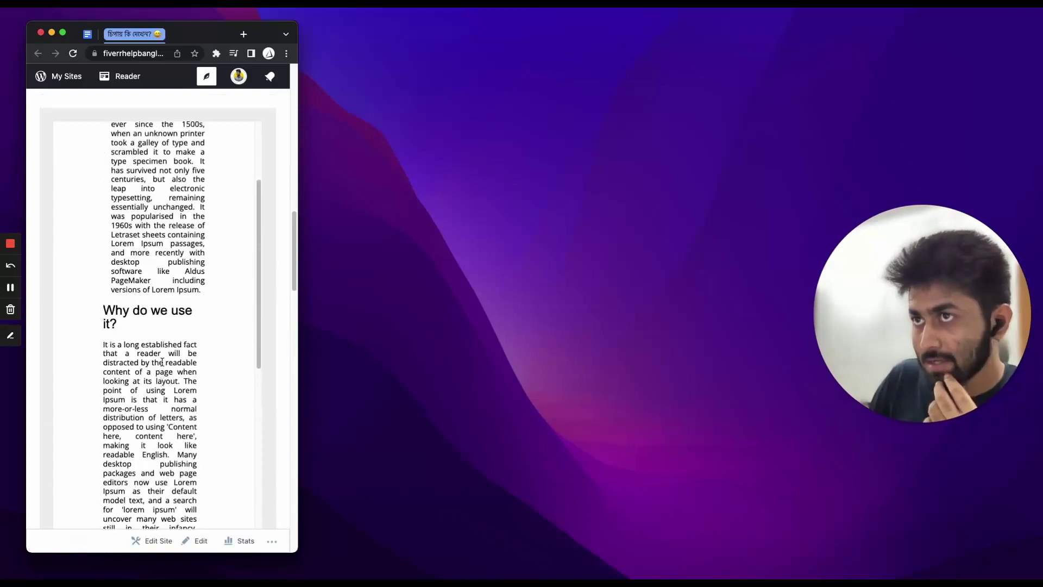
scroll(162, 362, down, 8)
scroll(179, 290, up, 12)
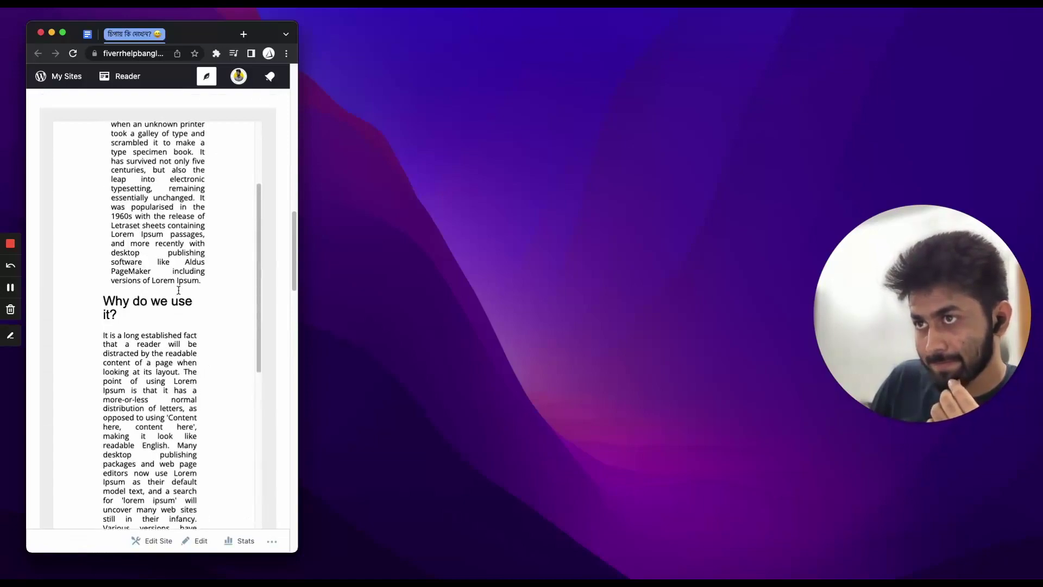
scroll(208, 358, down, 6)
scroll(208, 358, down, 10)
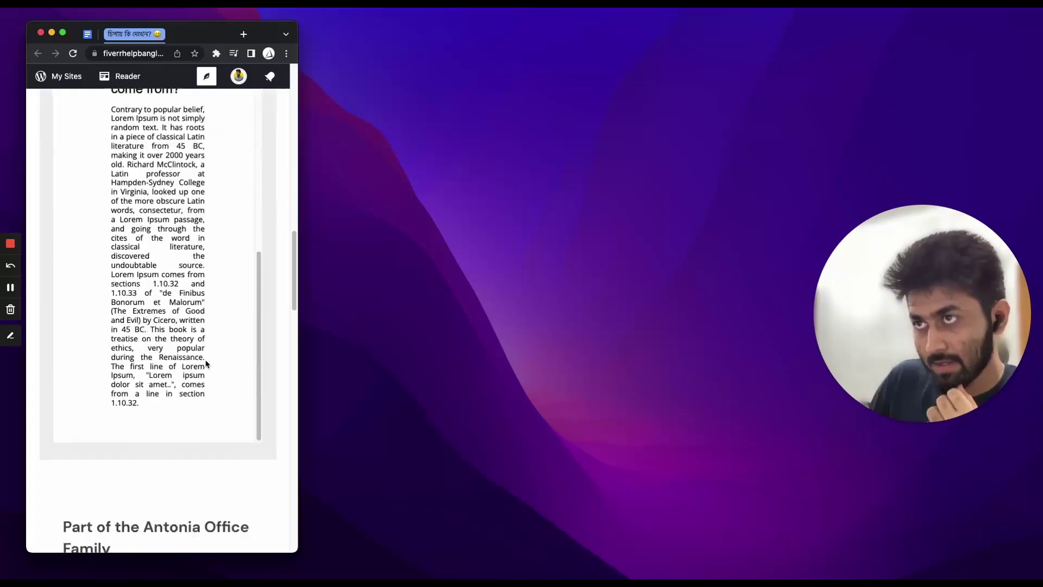
scroll(204, 379, up, 15)
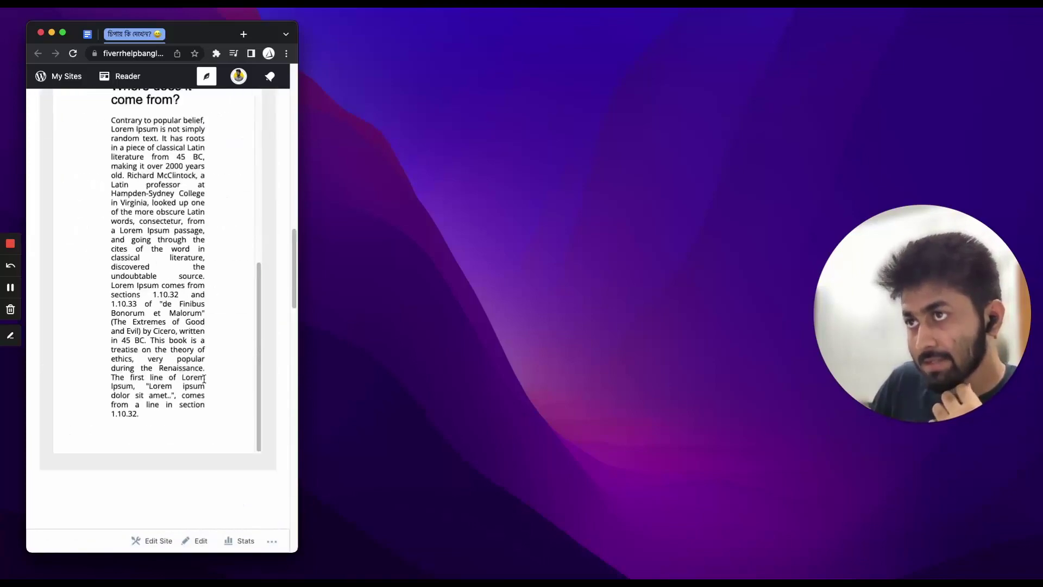
scroll(190, 410, down, 3)
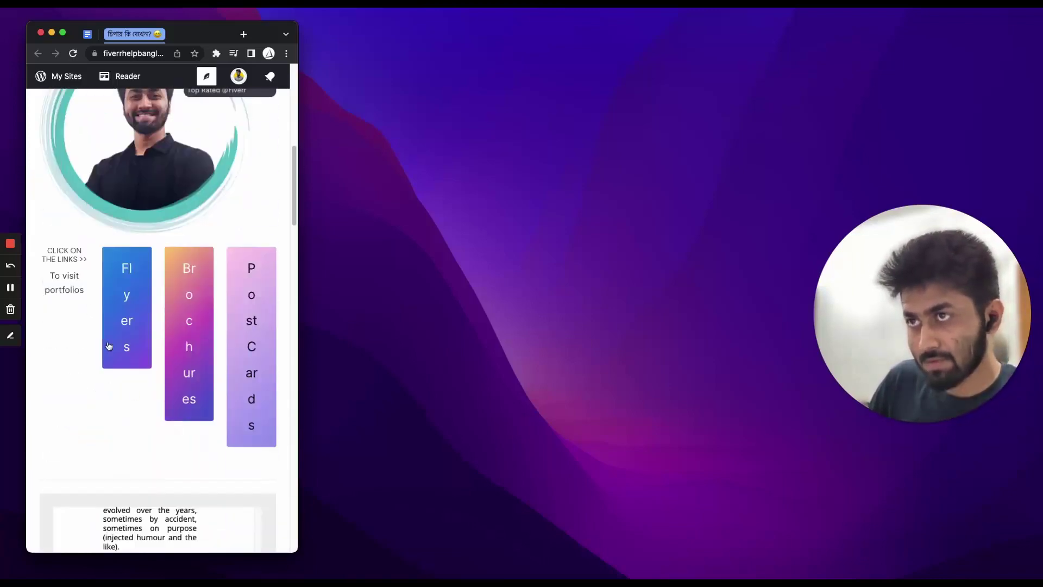
double_click(253, 27)
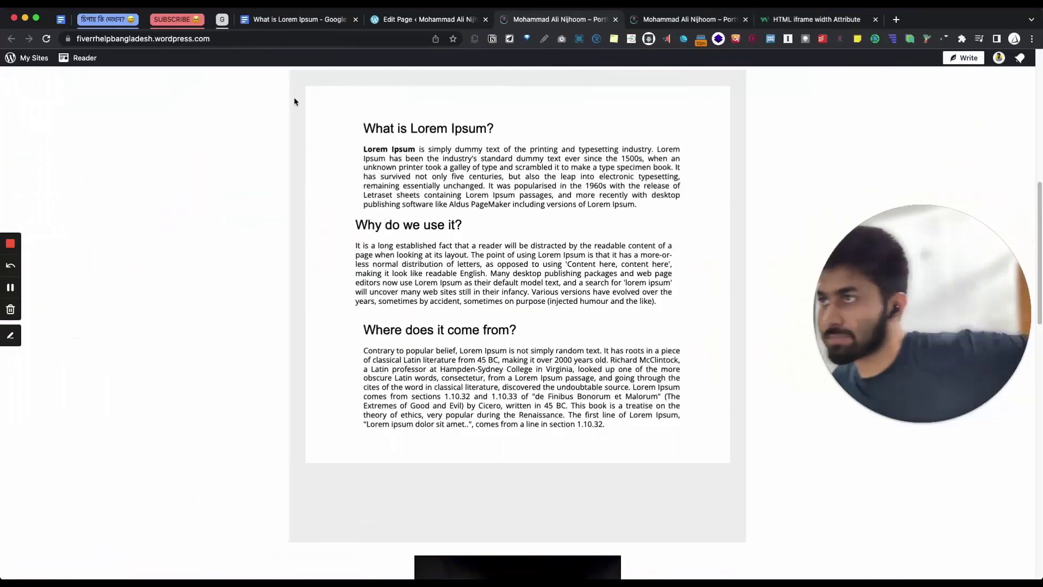
Step: Return to the page editor and look through its site navigation and view options
click(430, 21)
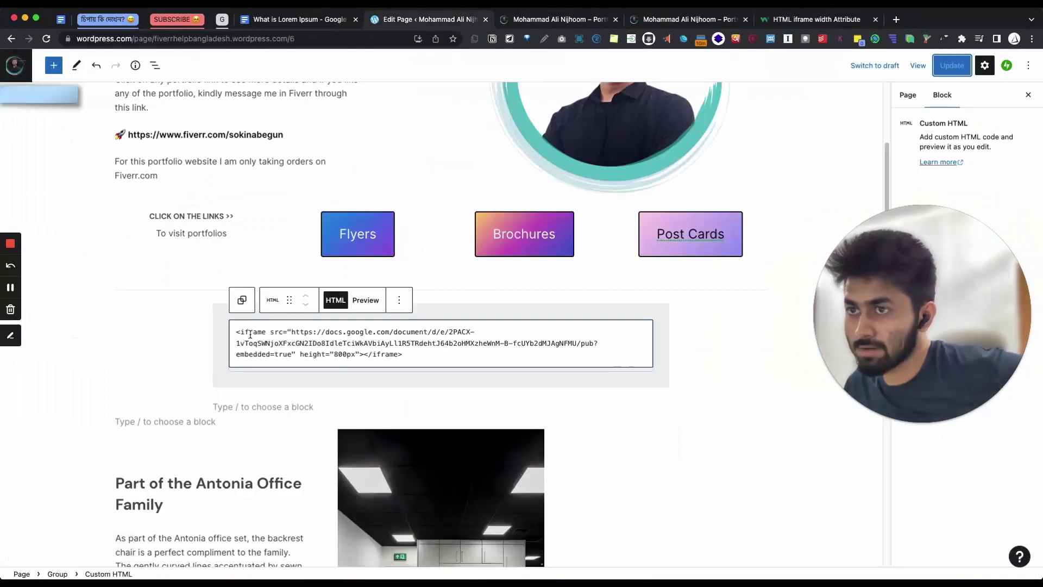
scroll(239, 245, up, 3)
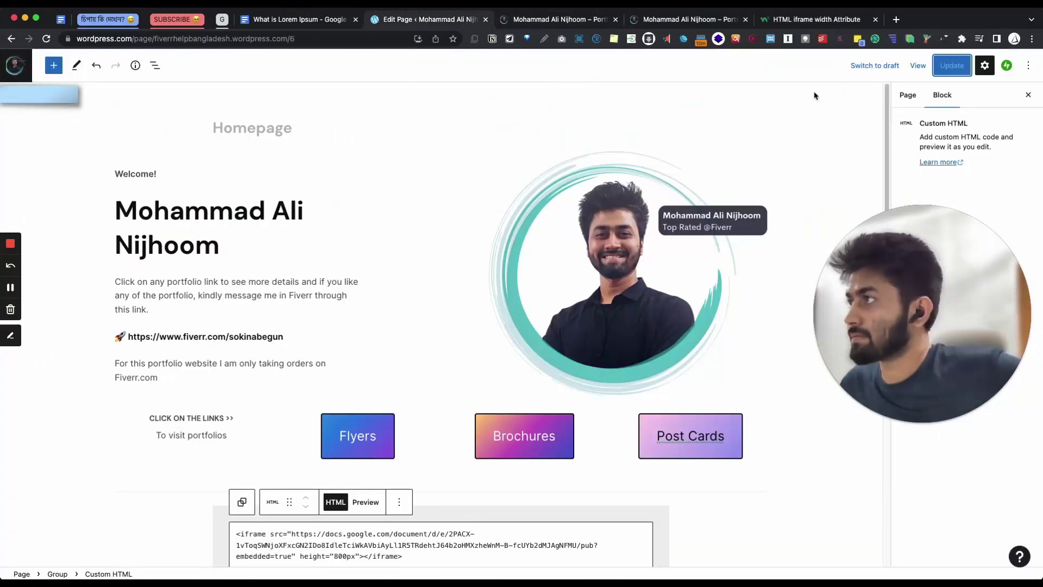
click(15, 64)
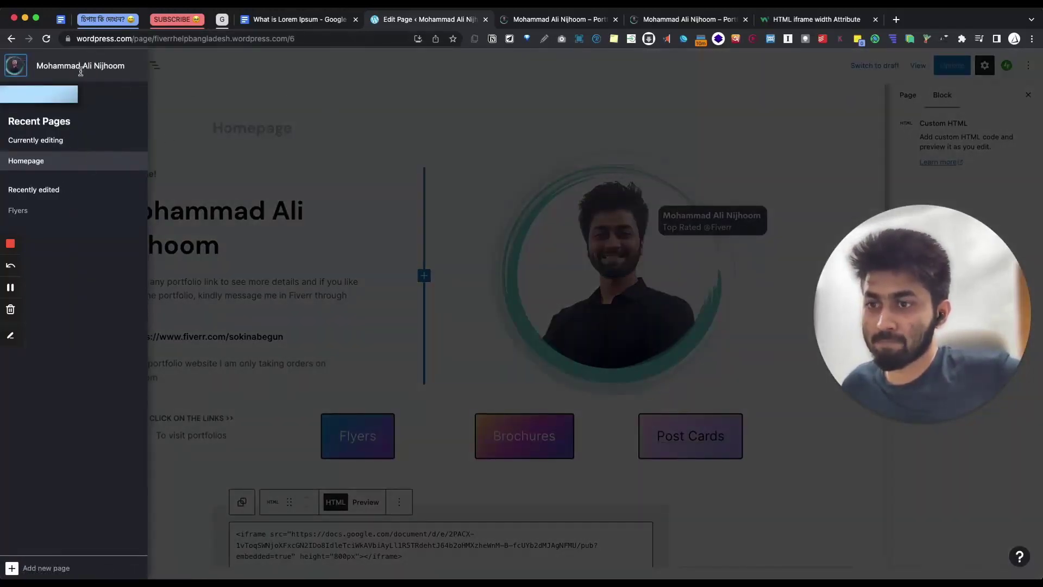
click(15, 66)
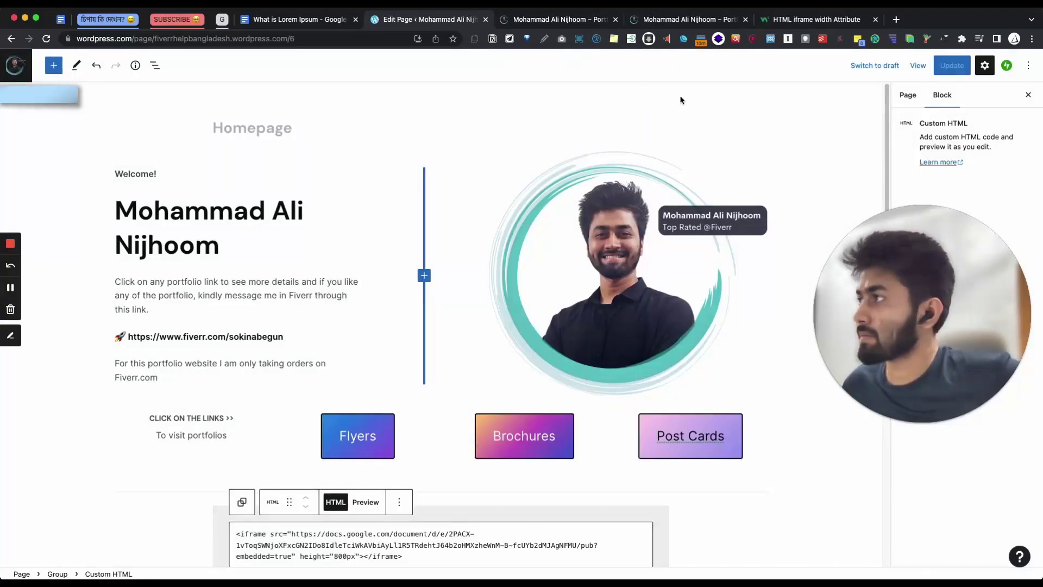
click(1025, 66)
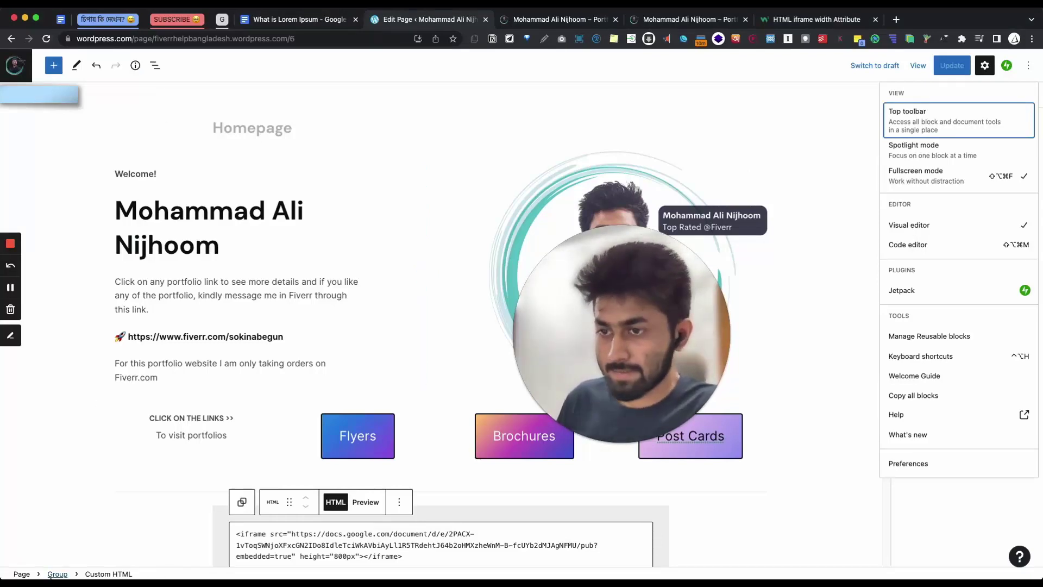
Step: Leave the page editor for the site's page list and open the theme's Additional CSS customization
click(17, 65)
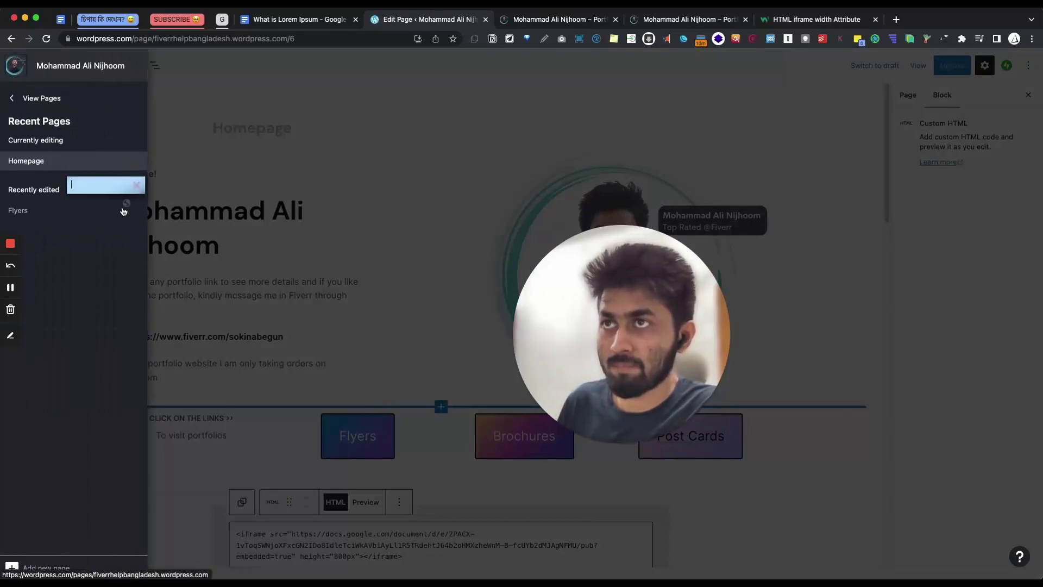
click(38, 102)
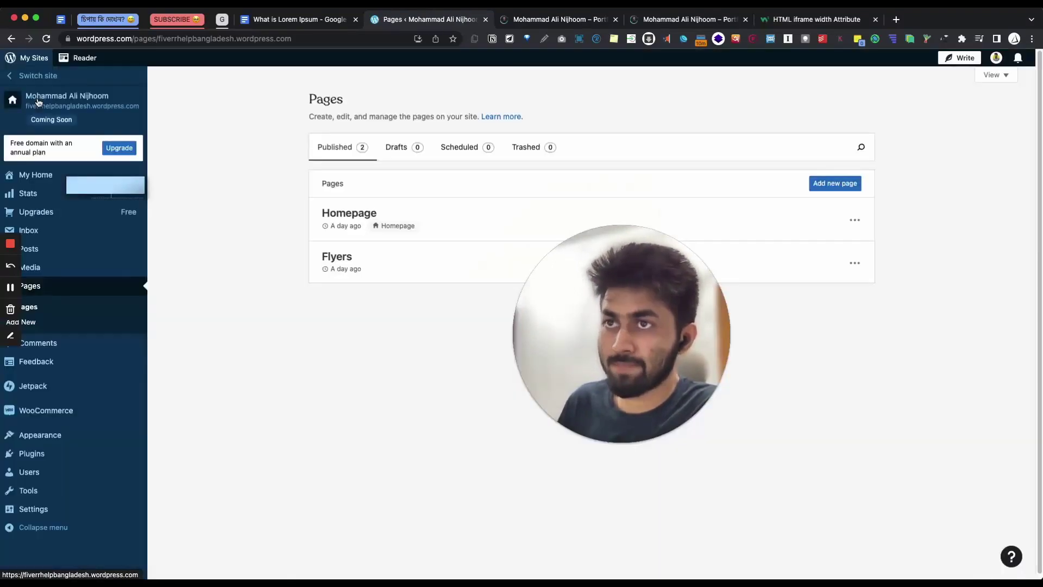
mouse_move(63, 431)
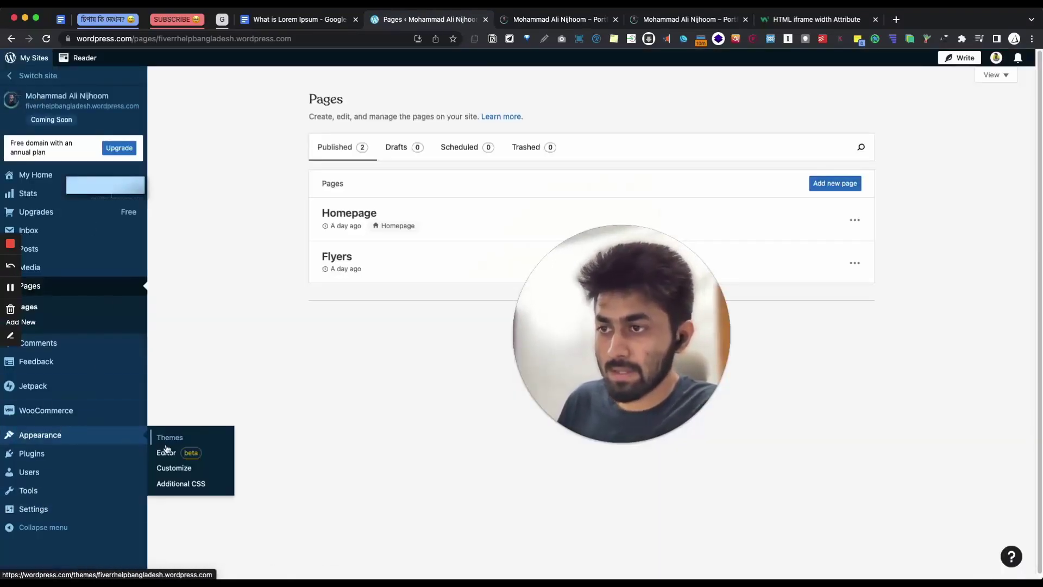
click(187, 484)
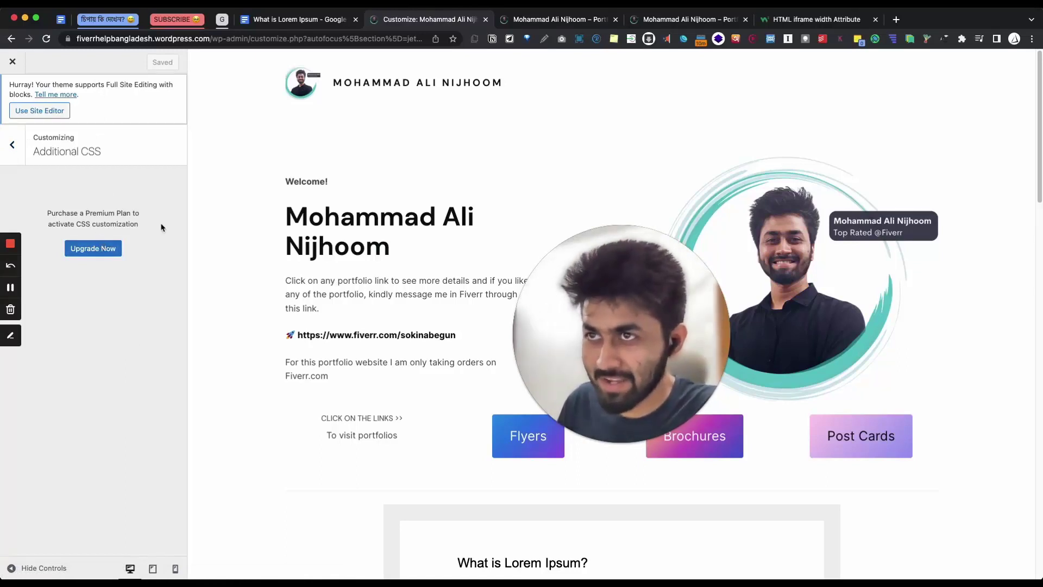
Step: Switch from the Customizer to the Site Editor and look over the homepage's content there
click(58, 112)
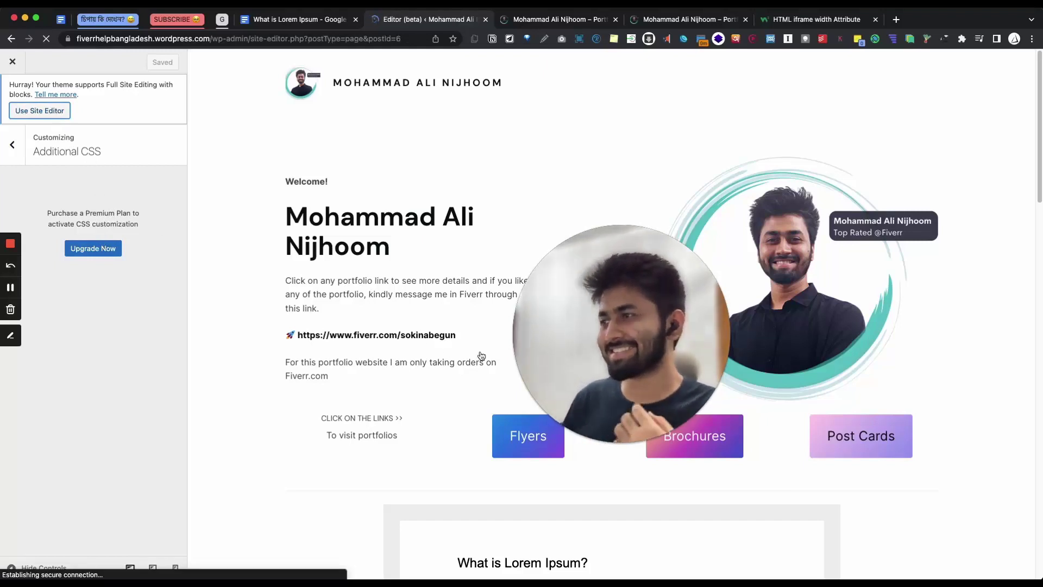
drag(617, 359, 918, 362)
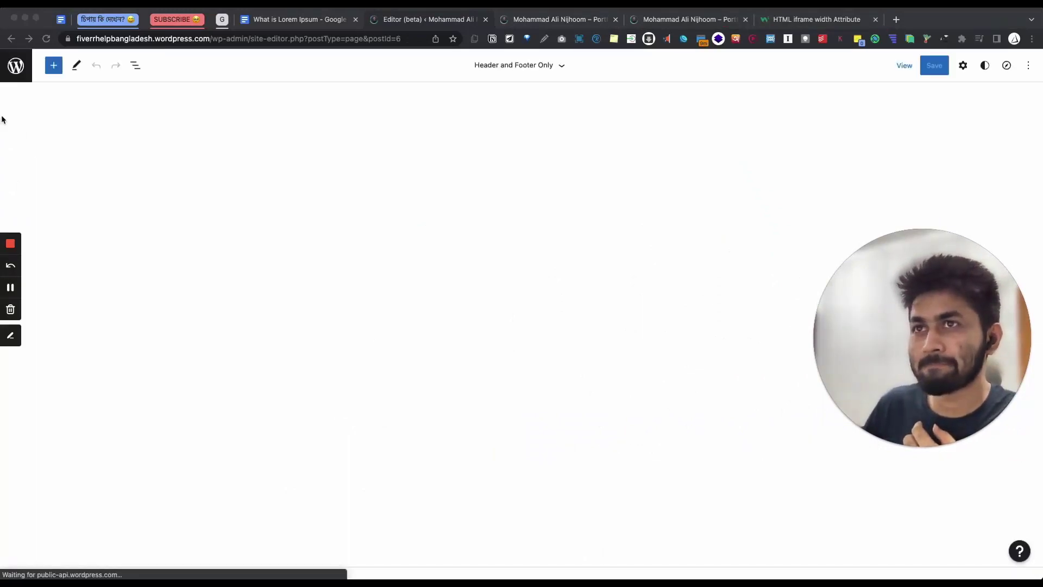
drag(2, 143, 24, 143)
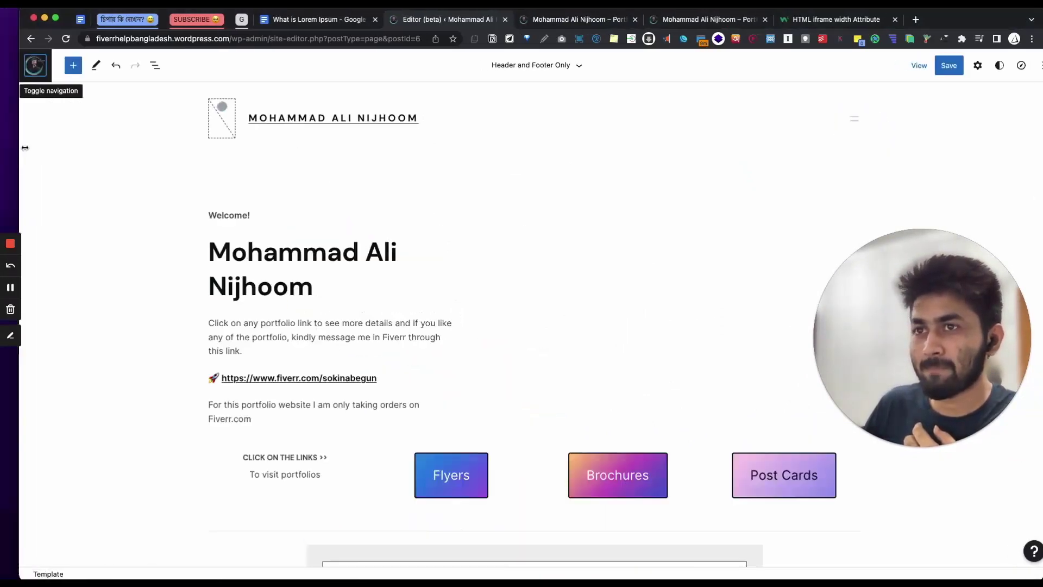
scroll(363, 346, down, 5)
scroll(363, 345, down, 12)
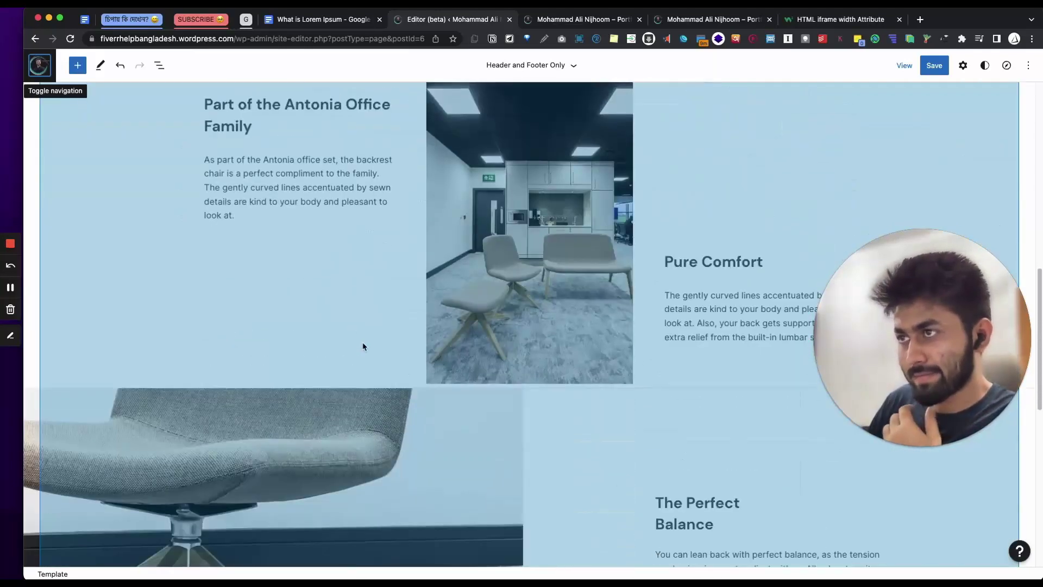
scroll(621, 327, up, 15)
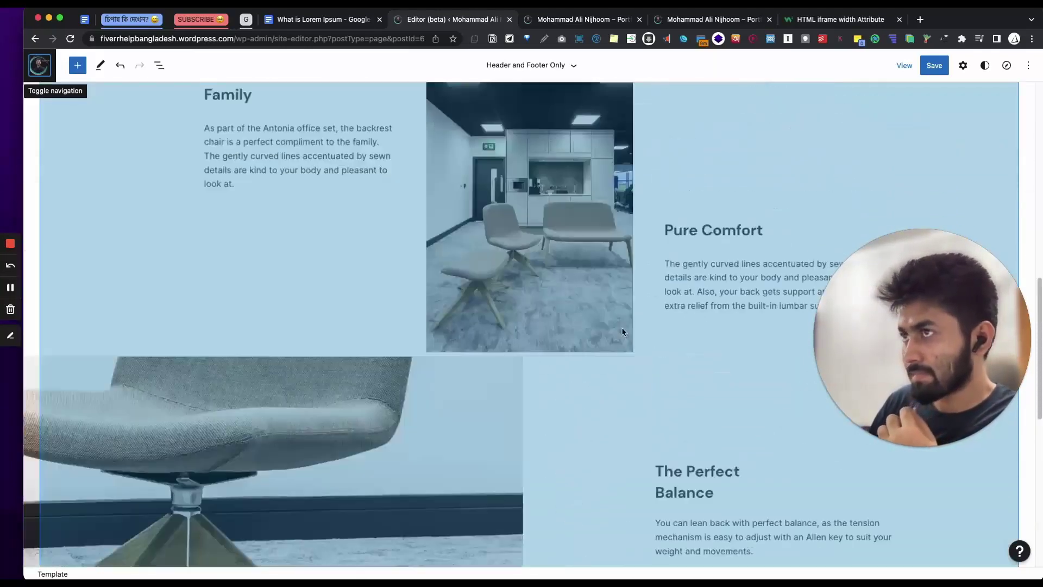
Step: Select the Post Content block and inspect the areas of the Header and Footer Only template
click(611, 133)
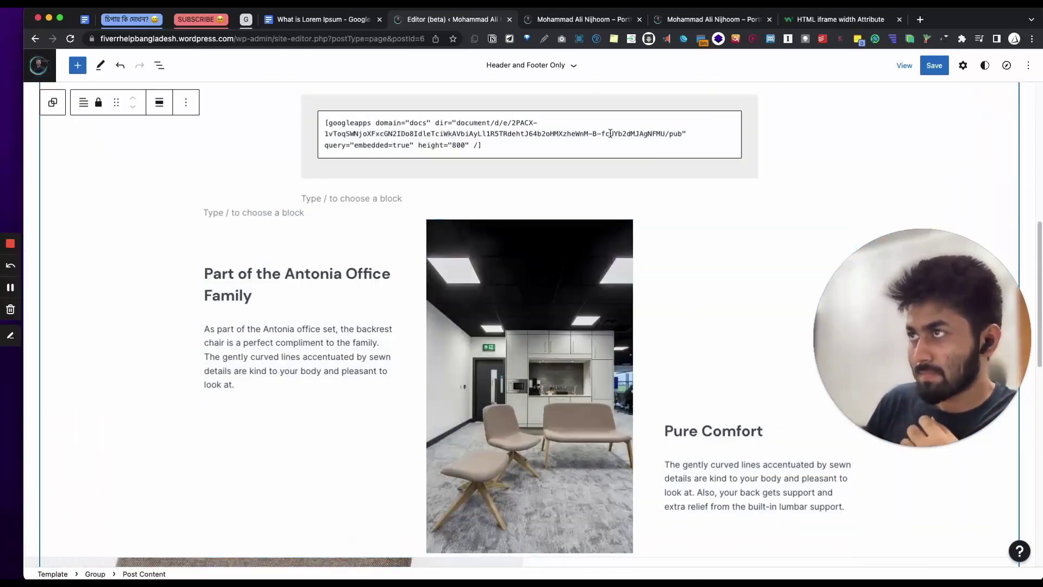
click(574, 66)
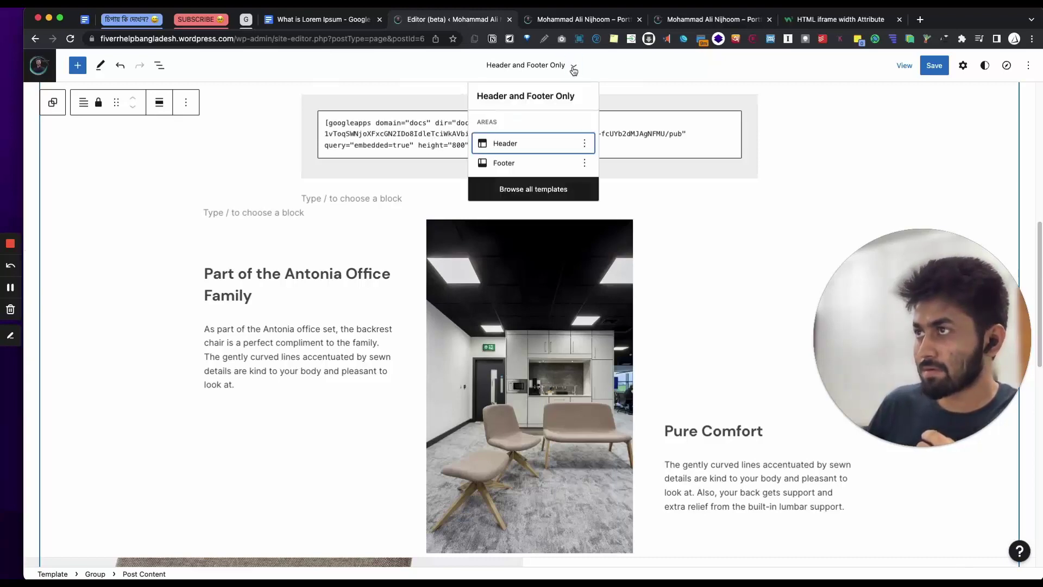
click(573, 67)
scroll(596, 154, up, 10)
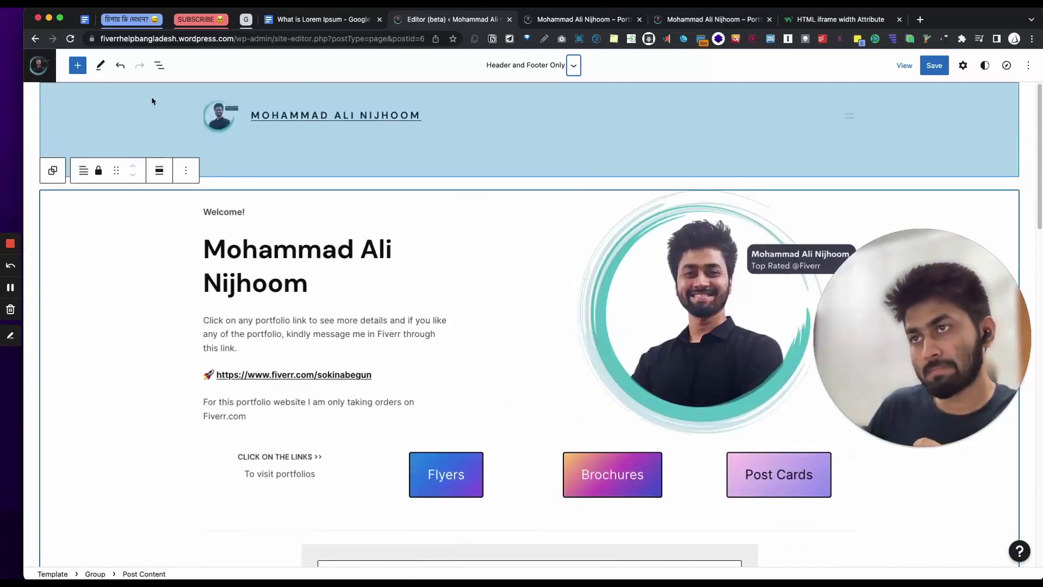
Step: Show the Post Content block's settings and expand its advanced options to reach the additional CSS classes field
click(185, 173)
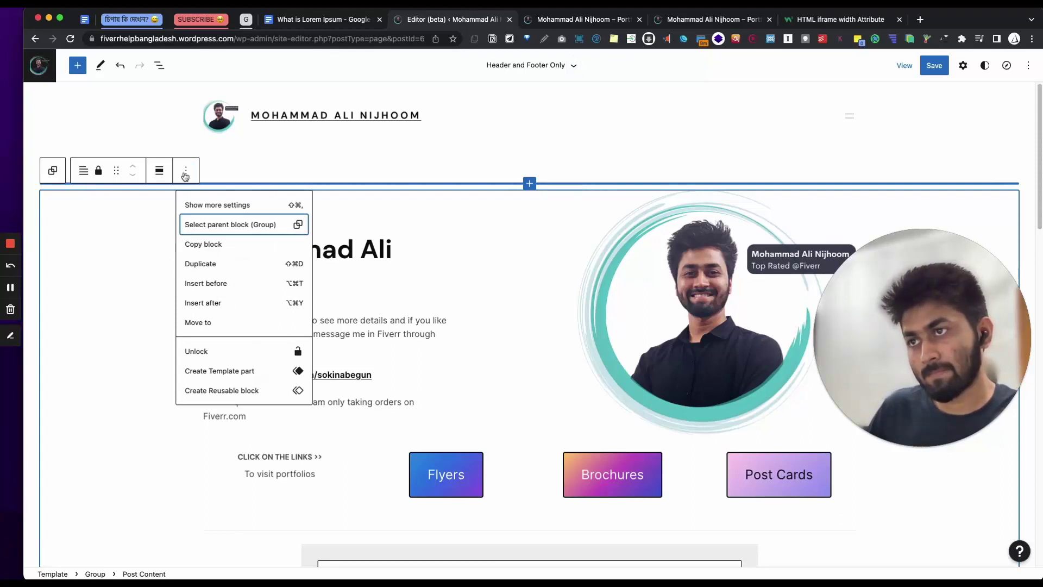
click(278, 202)
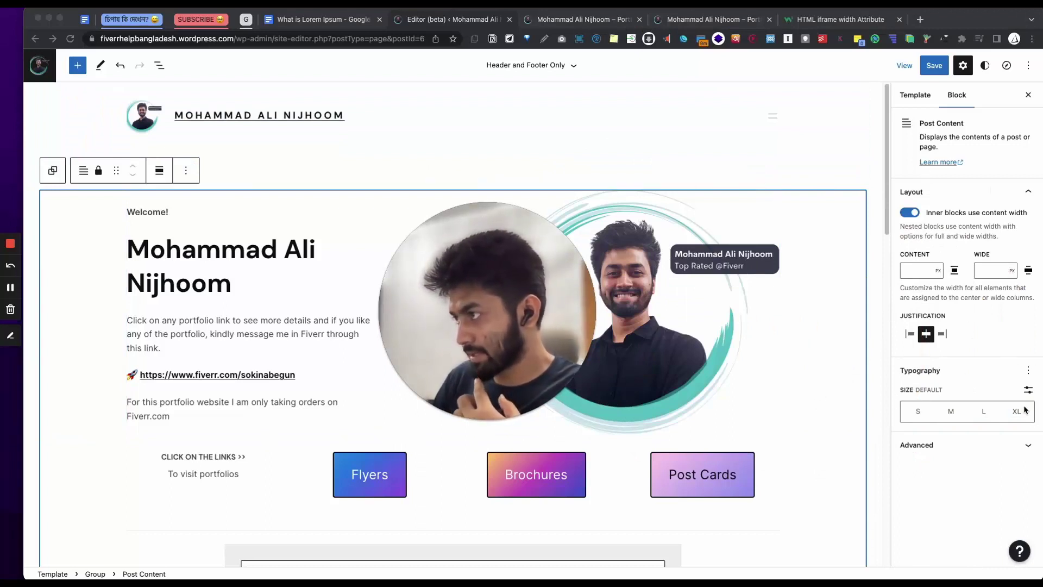
click(945, 445)
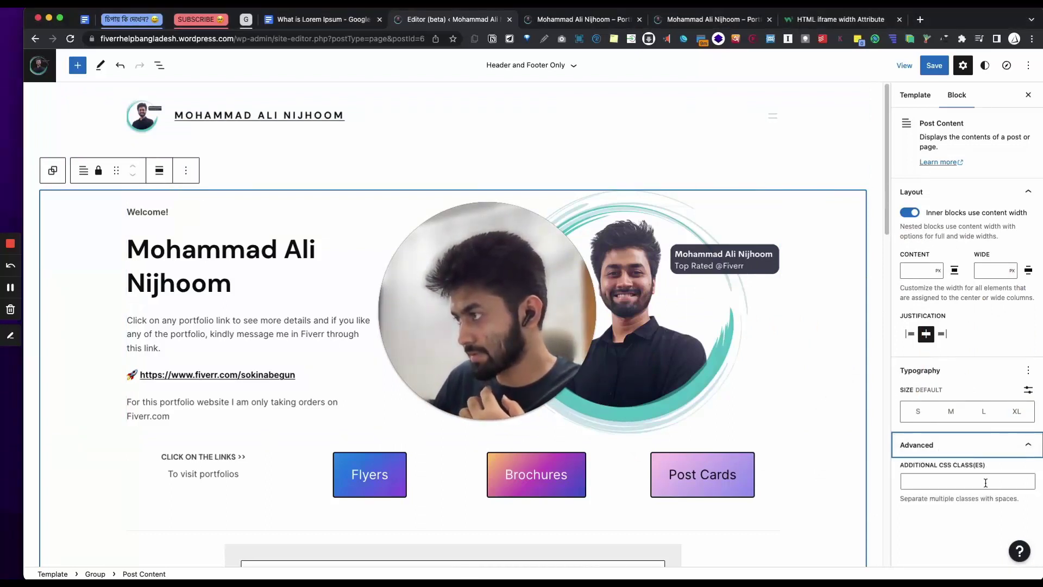
click(986, 483)
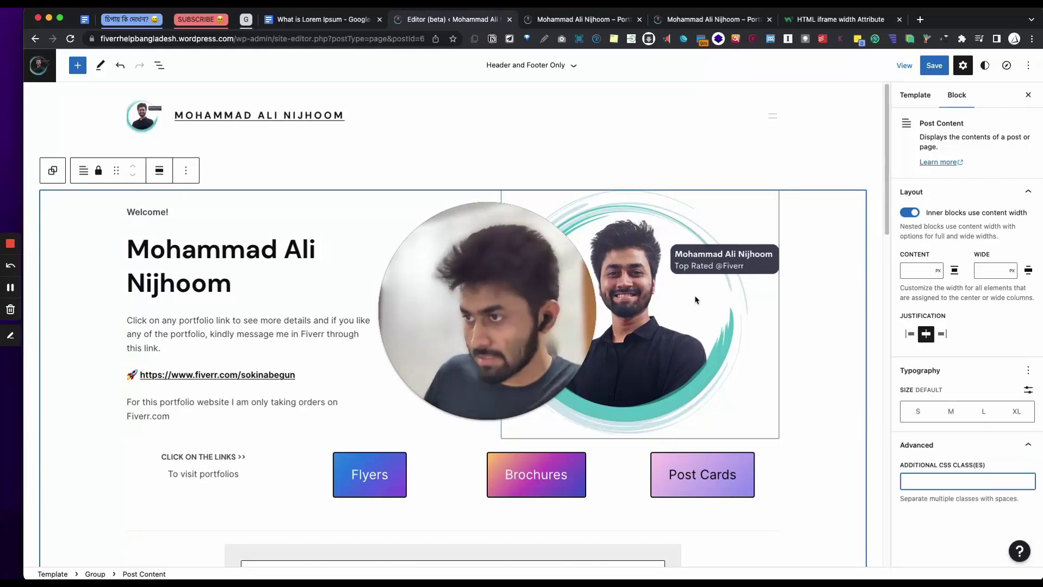
Step: Try to move the Brochures and Post Cards button groups beside the buttons preceding them in the portfolio row
scroll(695, 299, down, 5)
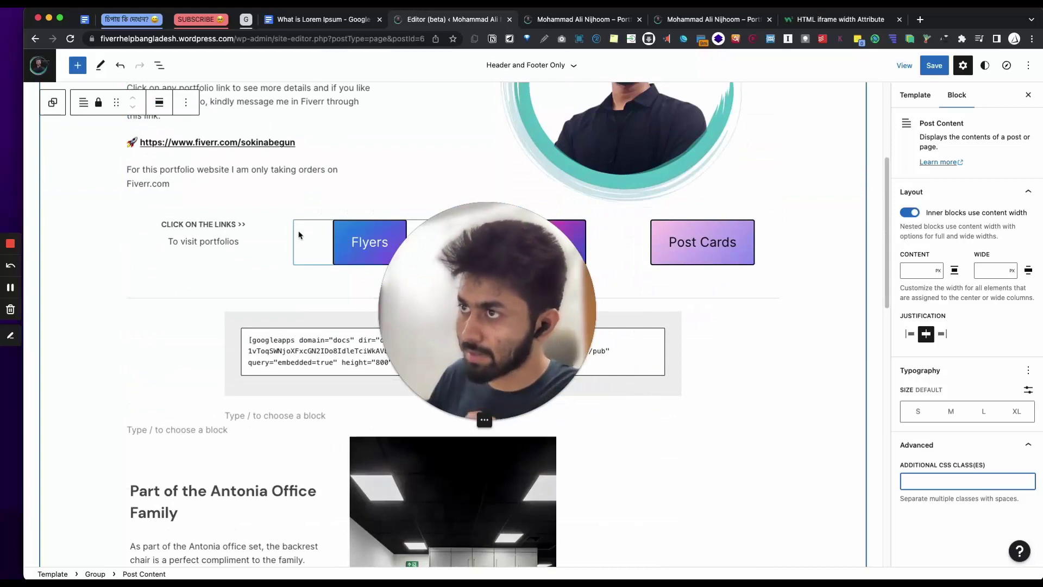
click(342, 242)
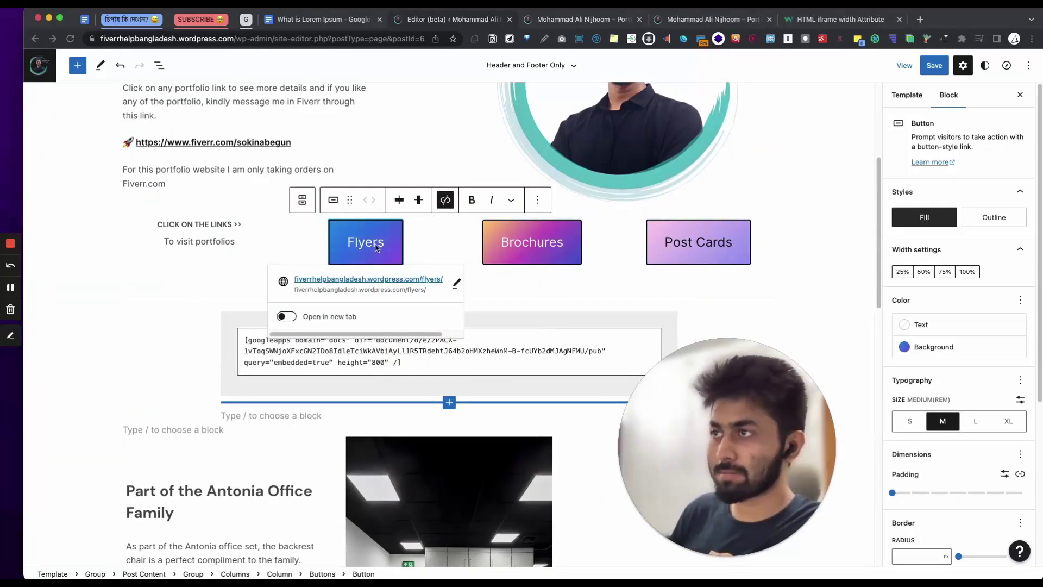
click(361, 241)
click(508, 254)
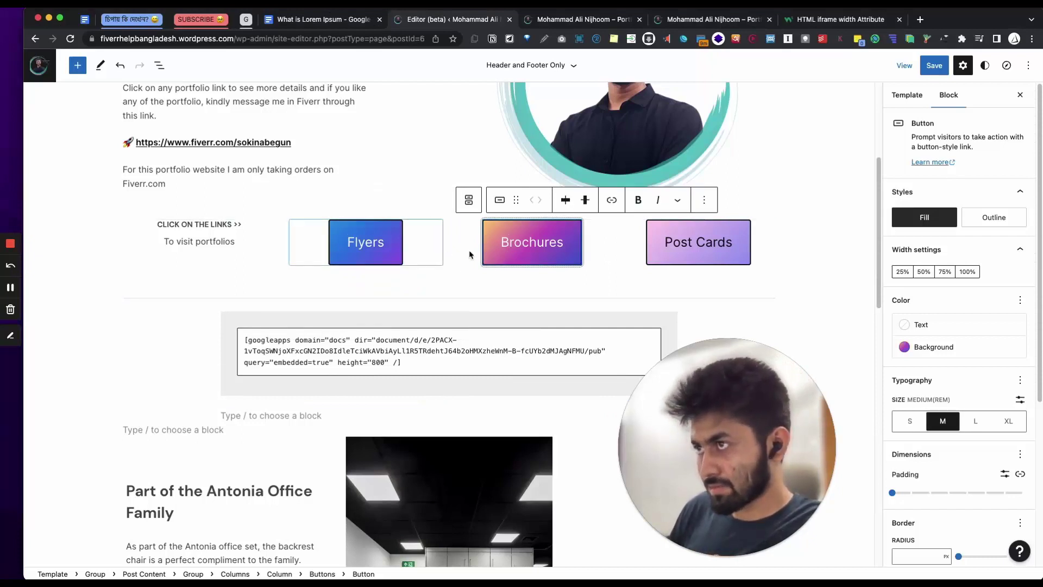
drag(517, 200, 558, 214)
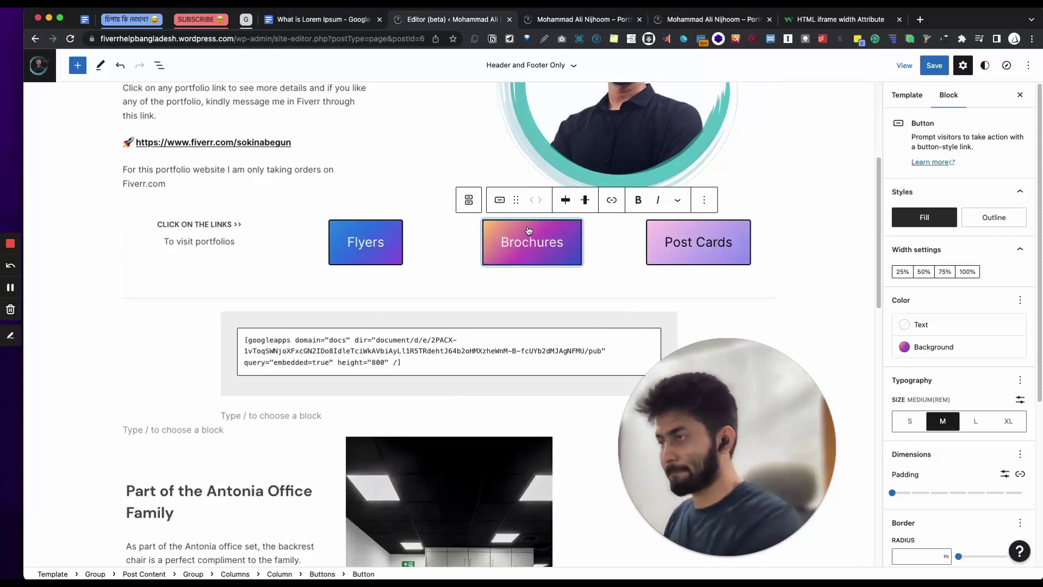
click(475, 218)
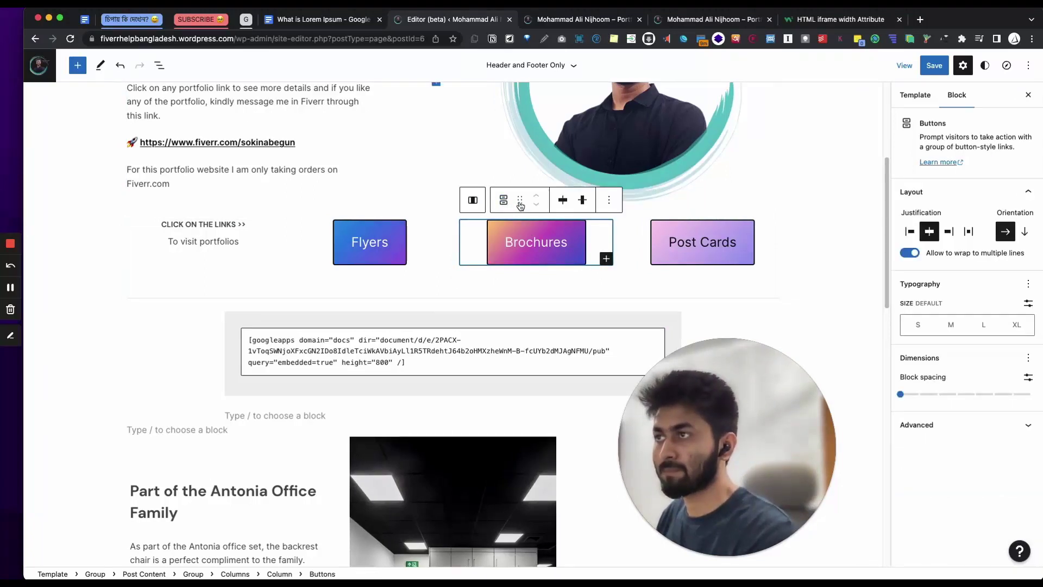
drag(520, 205, 407, 255)
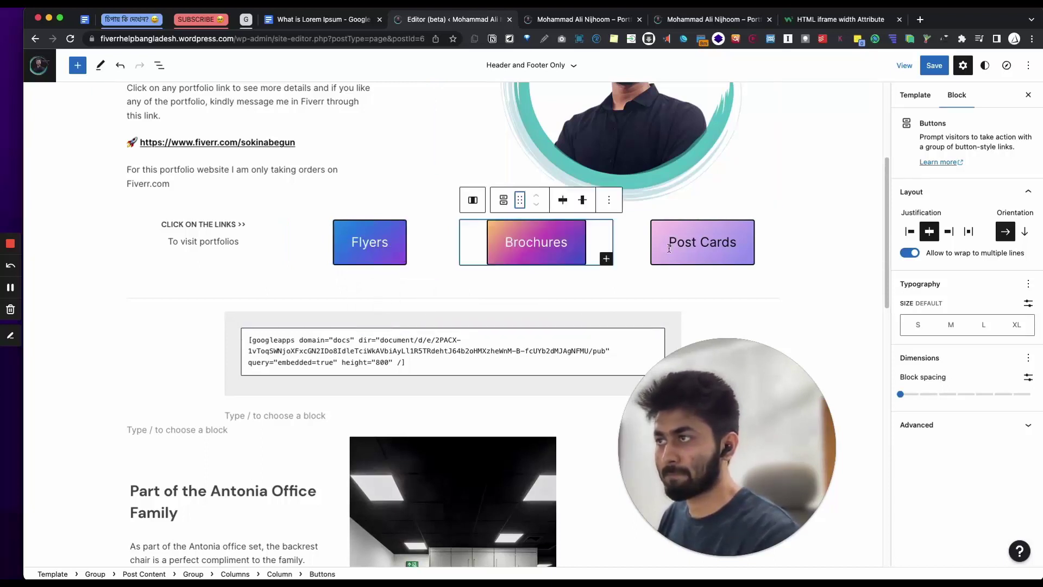
click(680, 249)
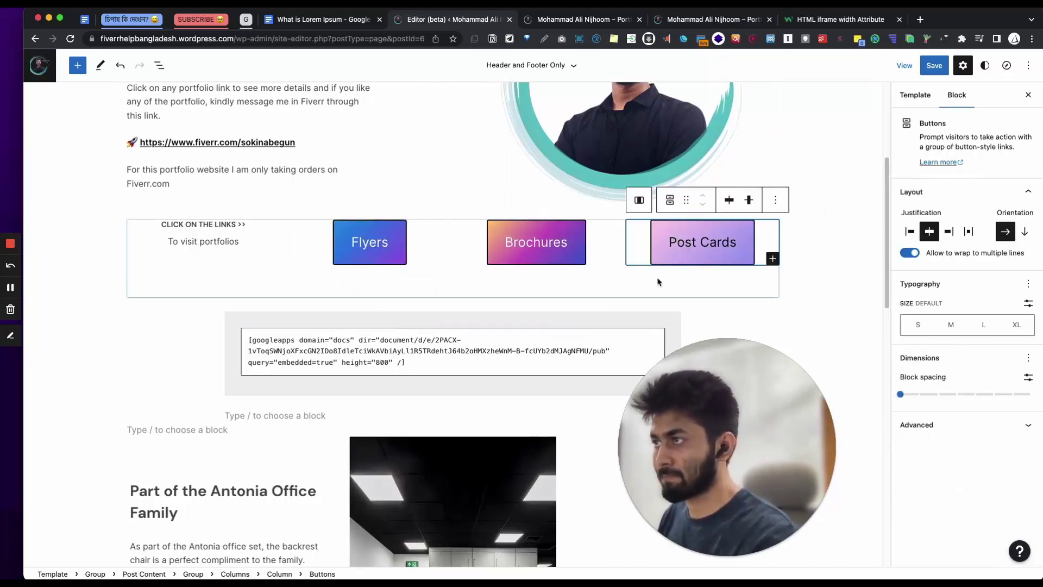
drag(686, 203, 581, 245)
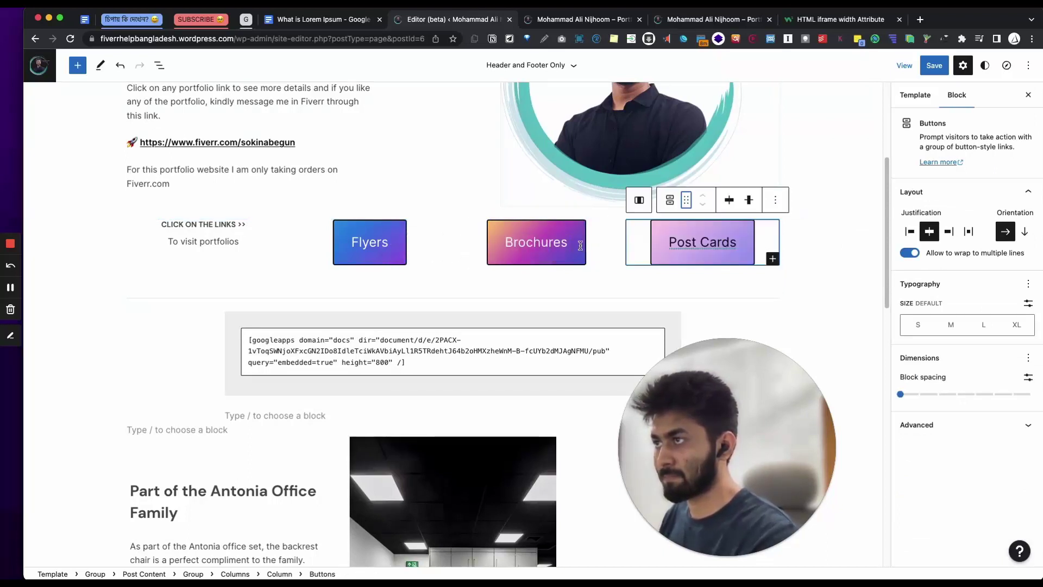
Step: Turn on Stack on mobile for the Columns block holding the portfolio buttons and save the homepage changes
click(747, 259)
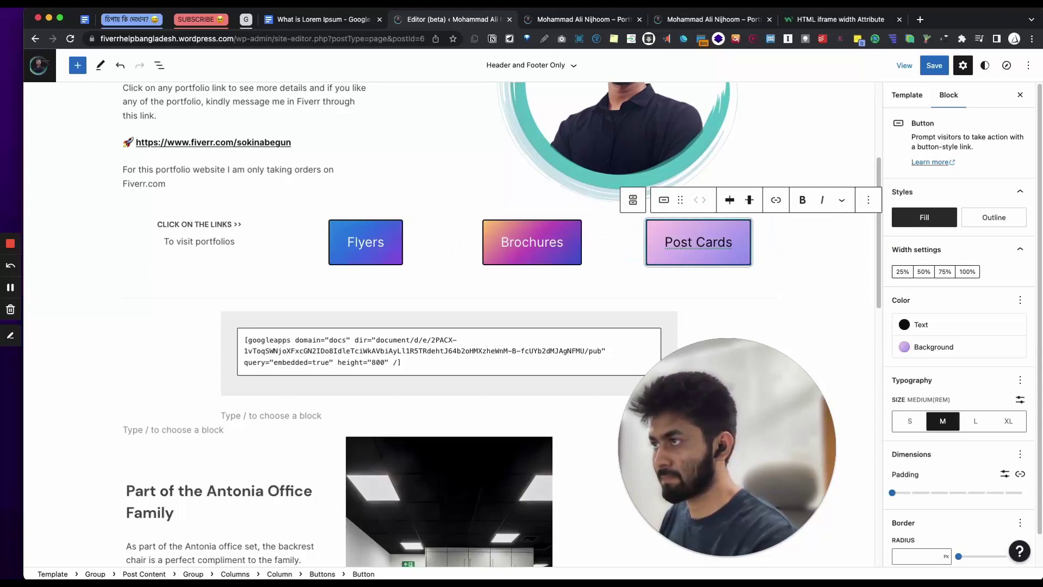
click(632, 200)
click(633, 199)
click(633, 200)
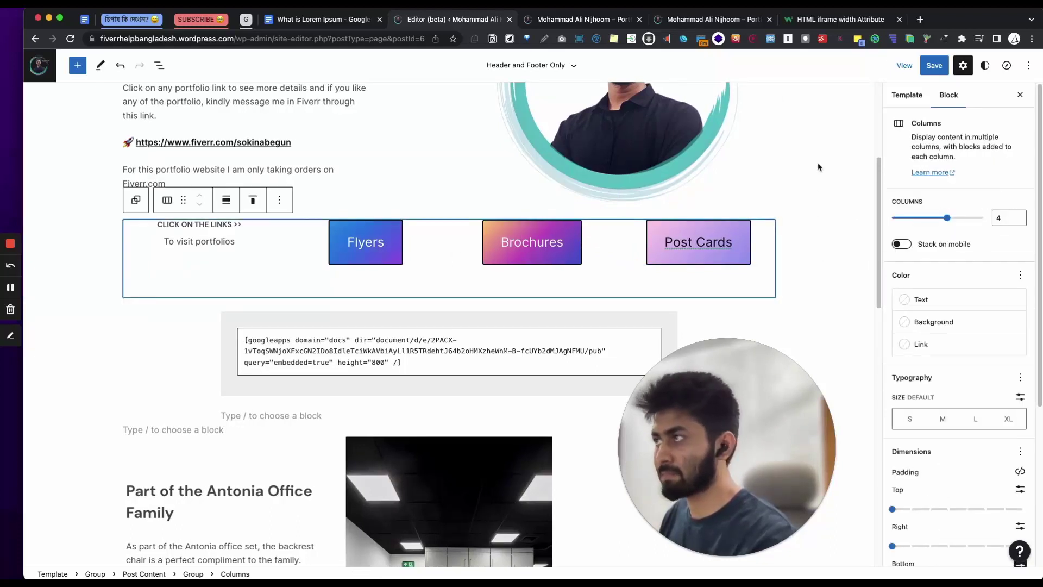
click(930, 66)
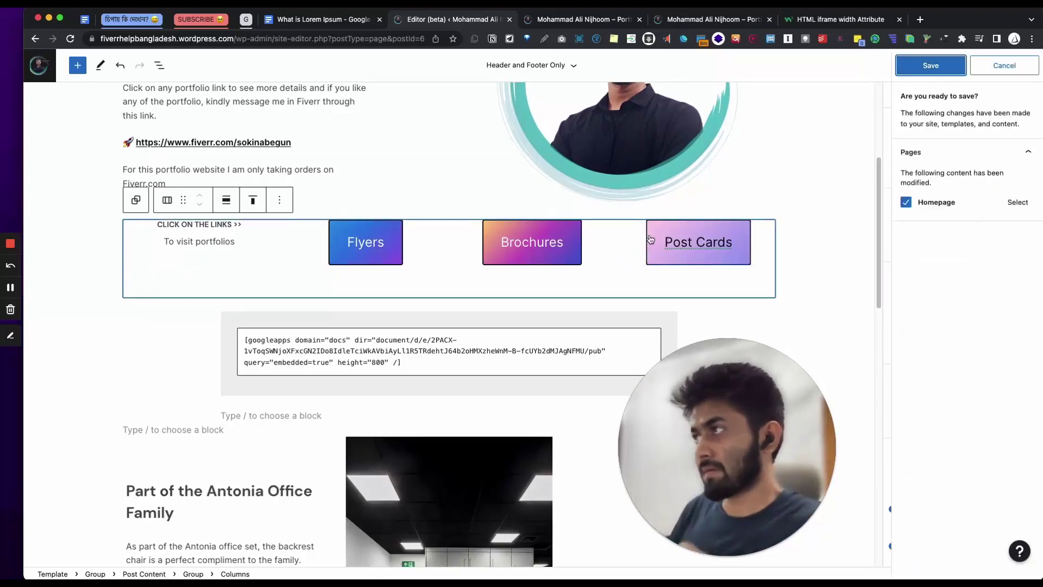
click(945, 62)
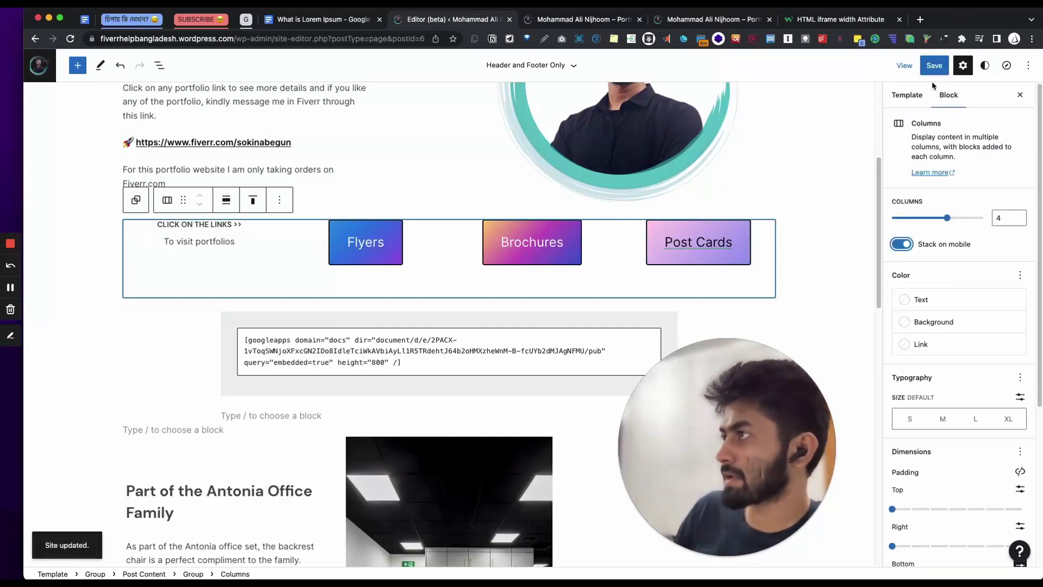
click(928, 68)
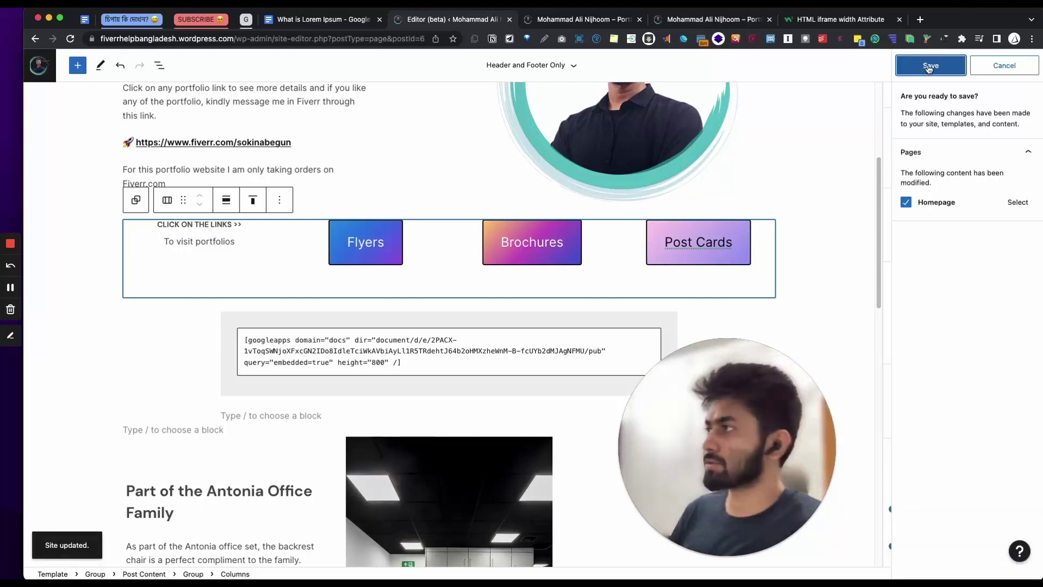
click(928, 67)
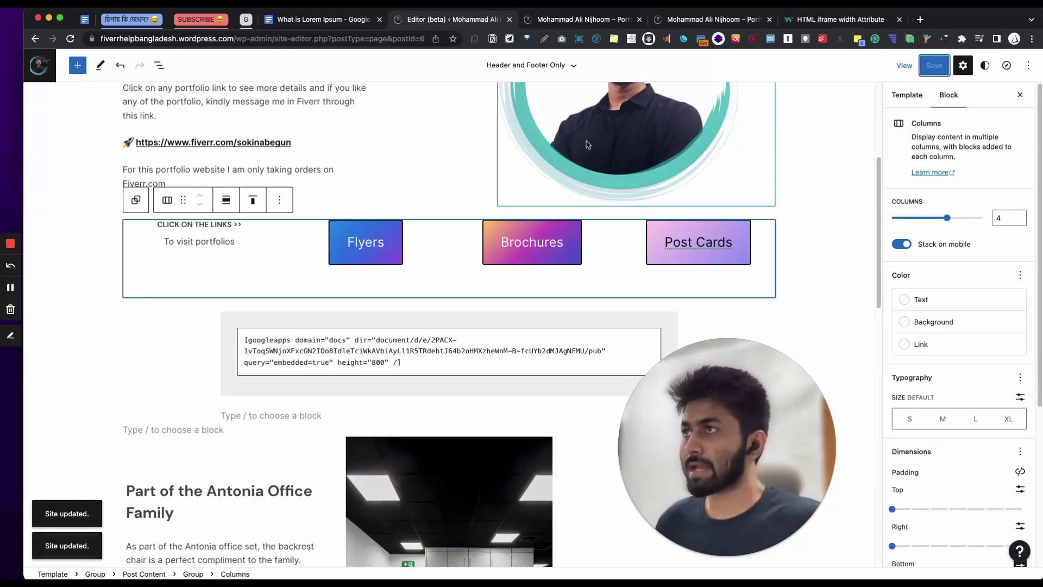
Step: Switch to the live homepage and reload it to show the saved changes
click(553, 22)
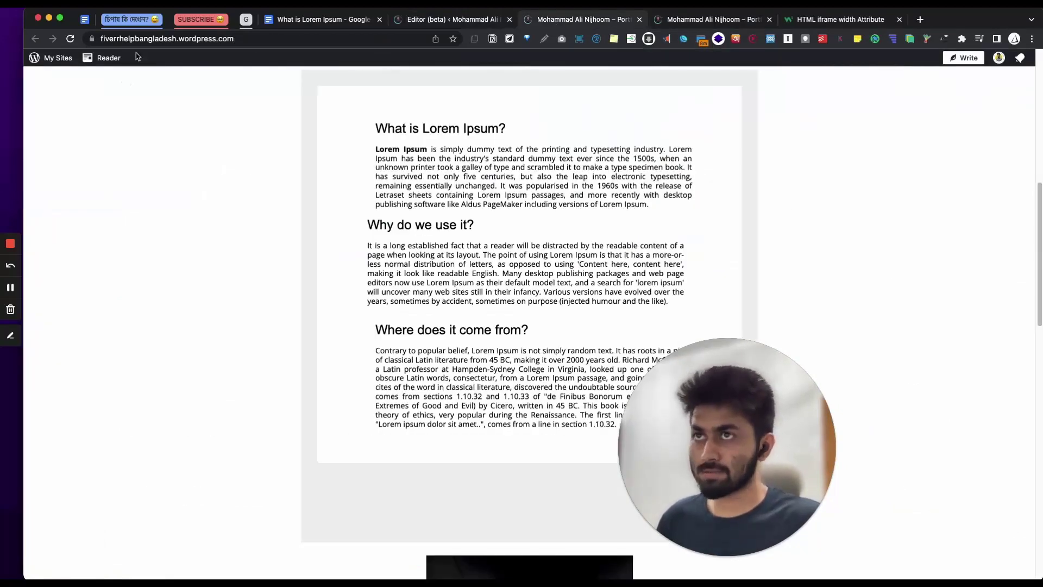
click(66, 34)
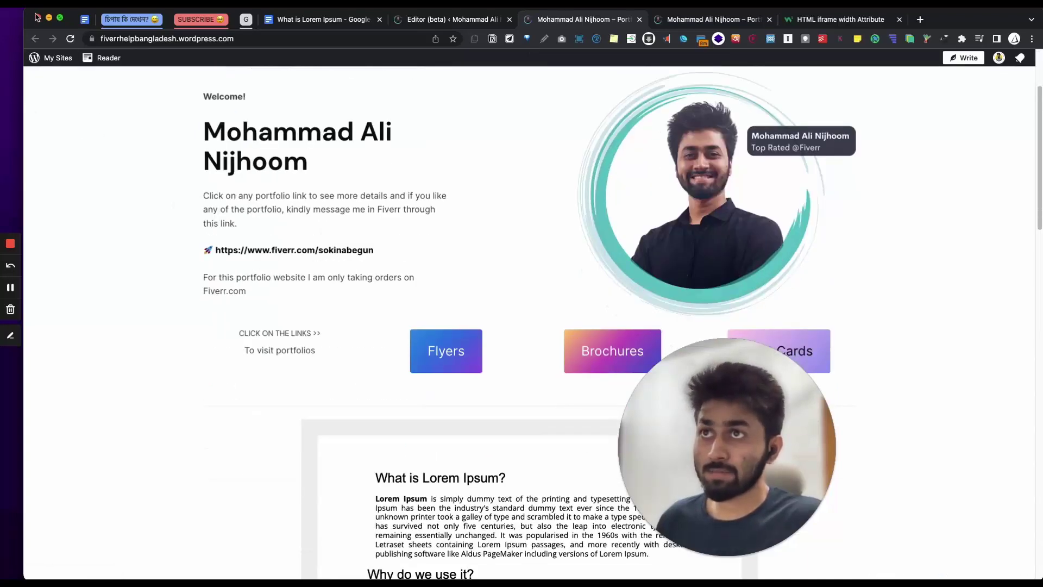
click(70, 38)
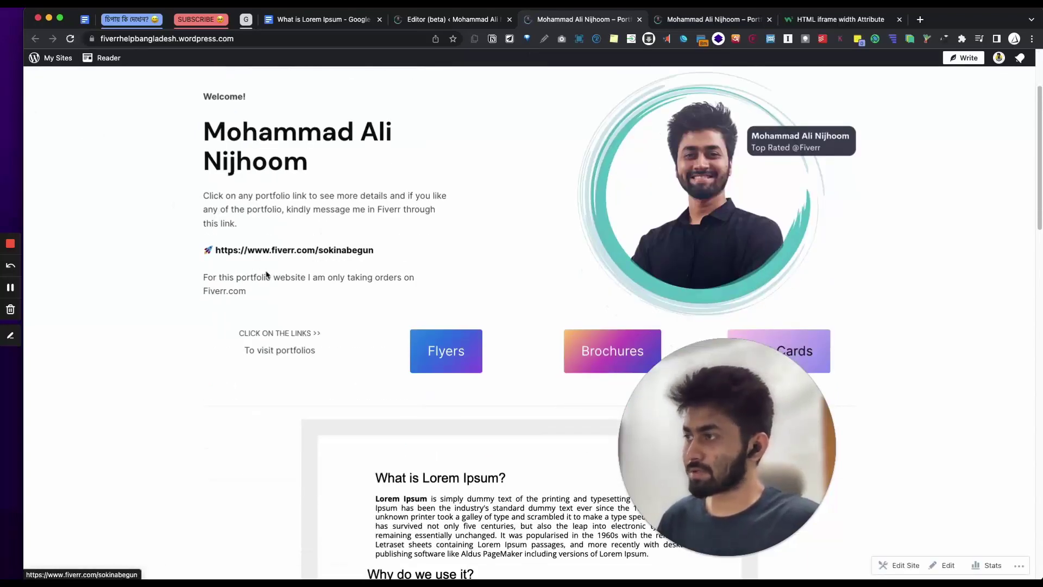
Step: Narrow the browser window to phone width and check the layout of the portfolio buttons and the embedded document
drag(763, 410, 959, 300)
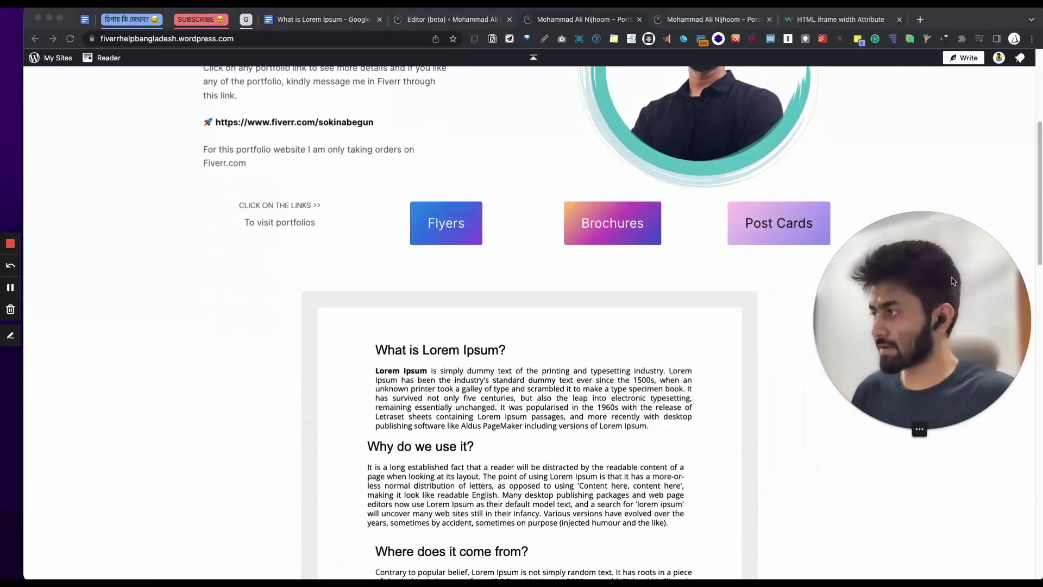
click(1027, 178)
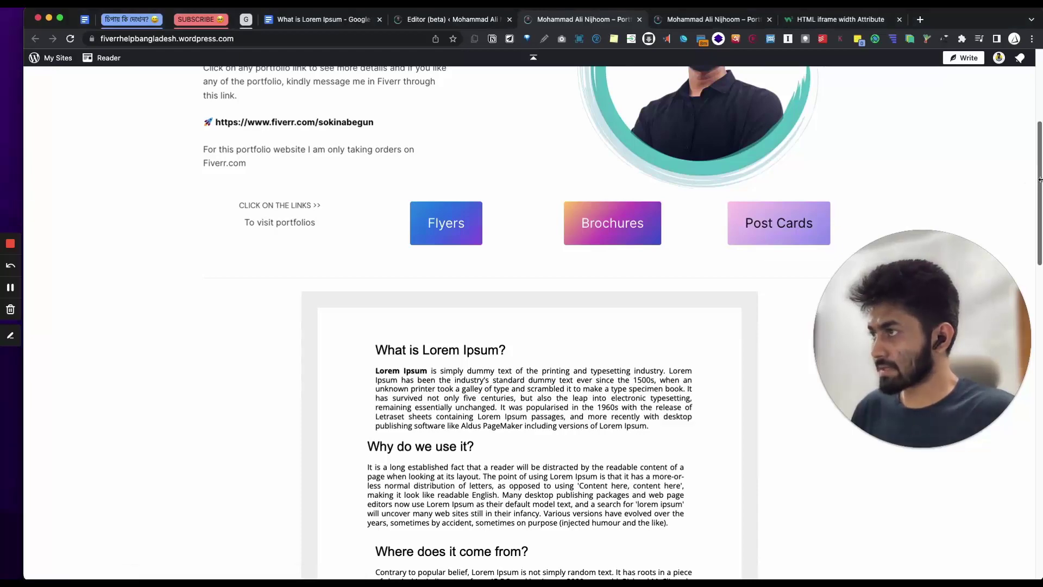
drag(1041, 182, 351, 279)
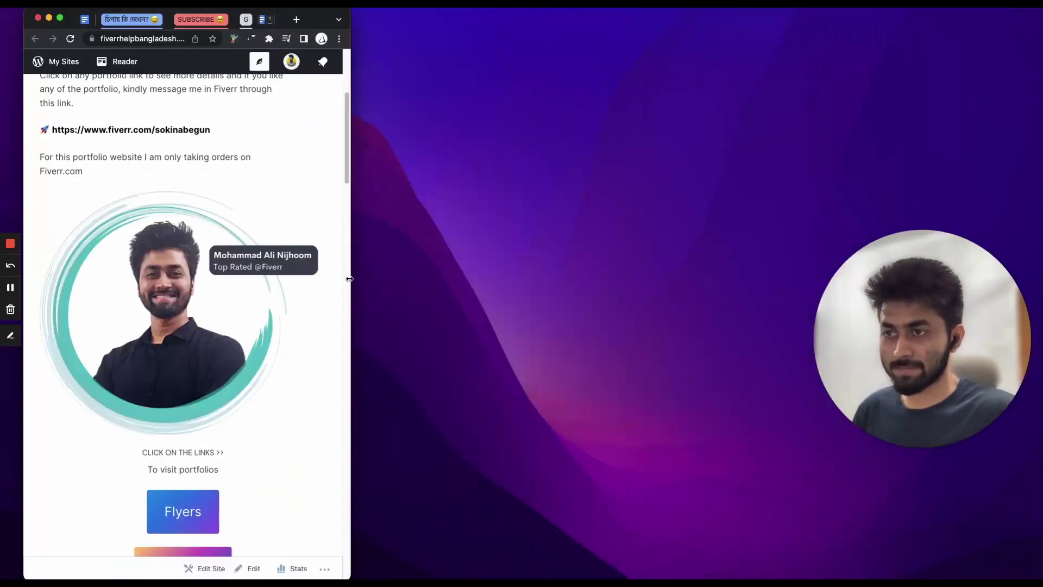
scroll(309, 393, down, 5)
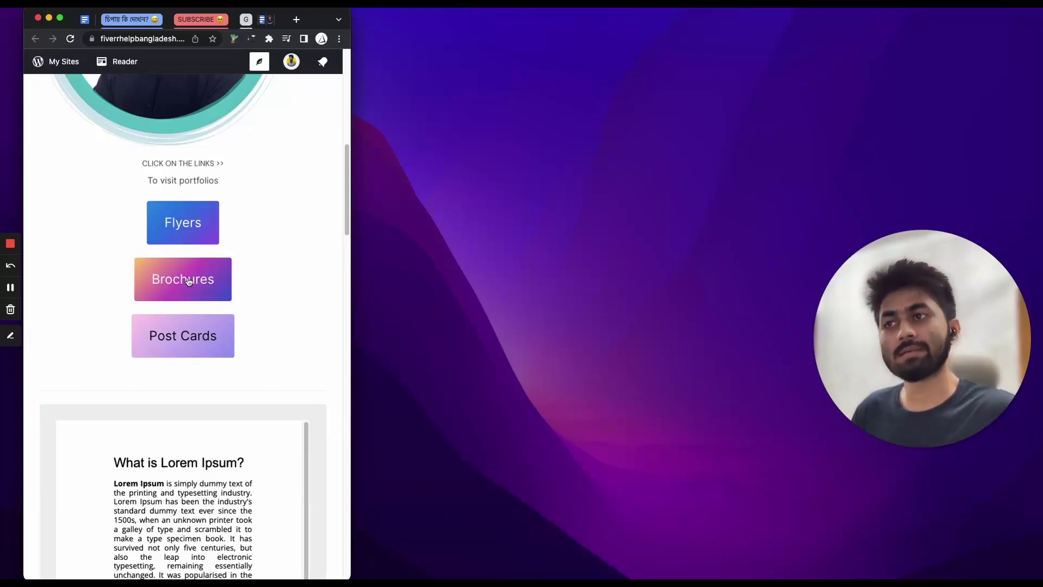
scroll(256, 252, down, 8)
scroll(258, 268, up, 7)
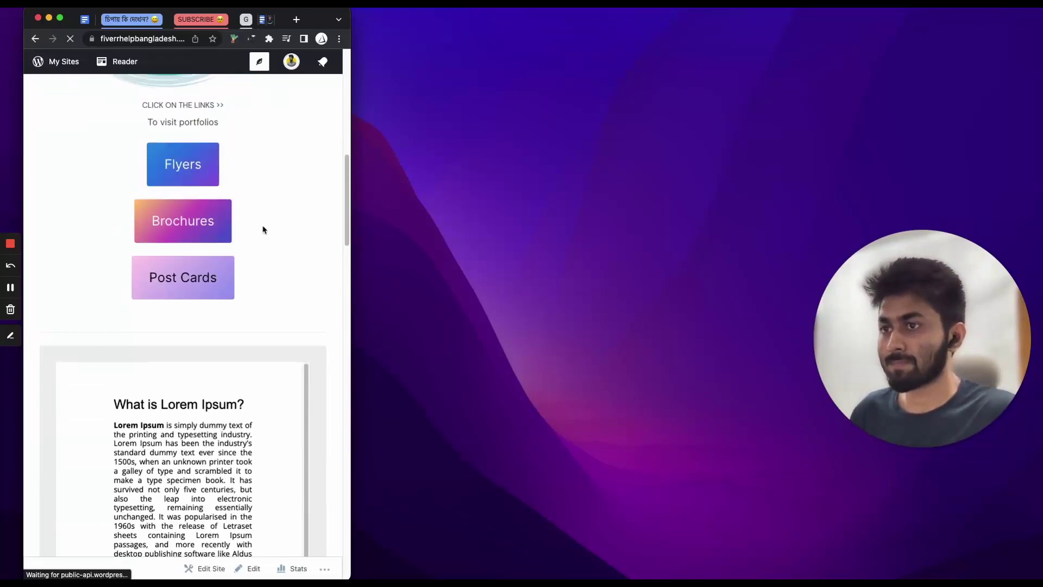
Step: Check the Flyers page's image gallery at narrower phone widths, then restore the browser window to full width
scroll(310, 305, down, 3)
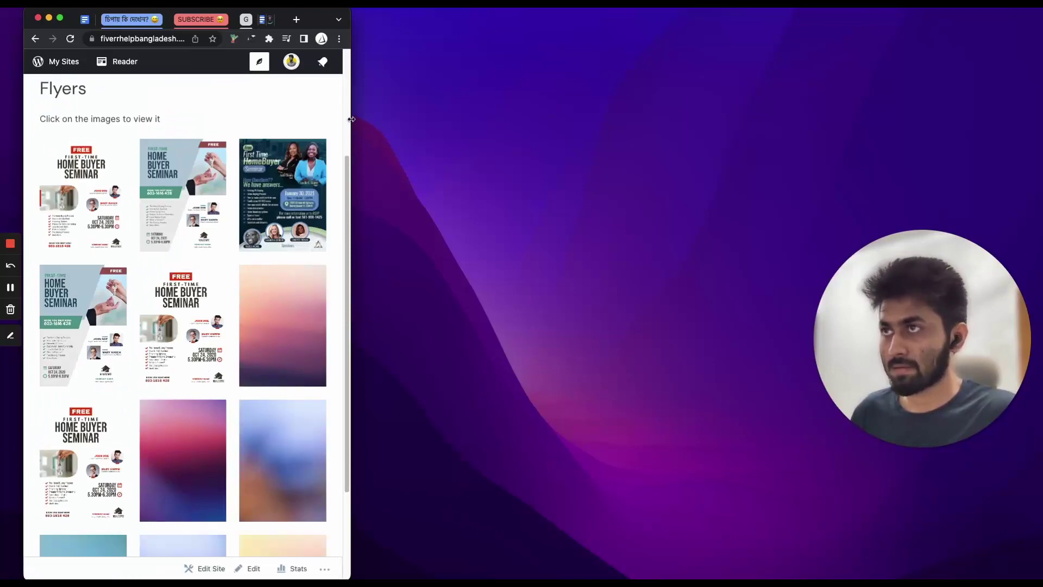
drag(351, 119, 269, 121)
scroll(251, 200, down, 6)
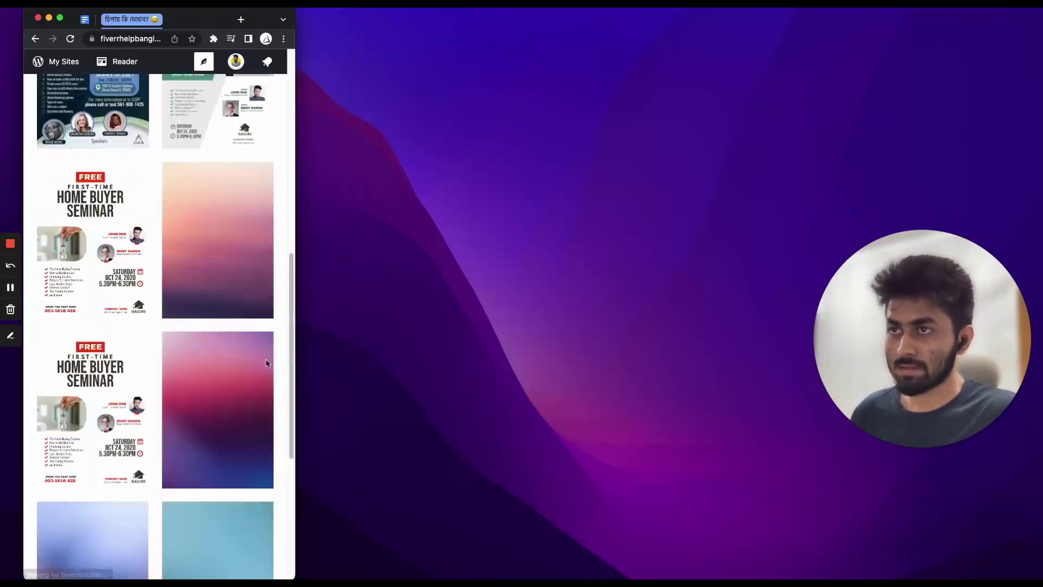
scroll(280, 155, up, 9)
drag(296, 136, 1036, 140)
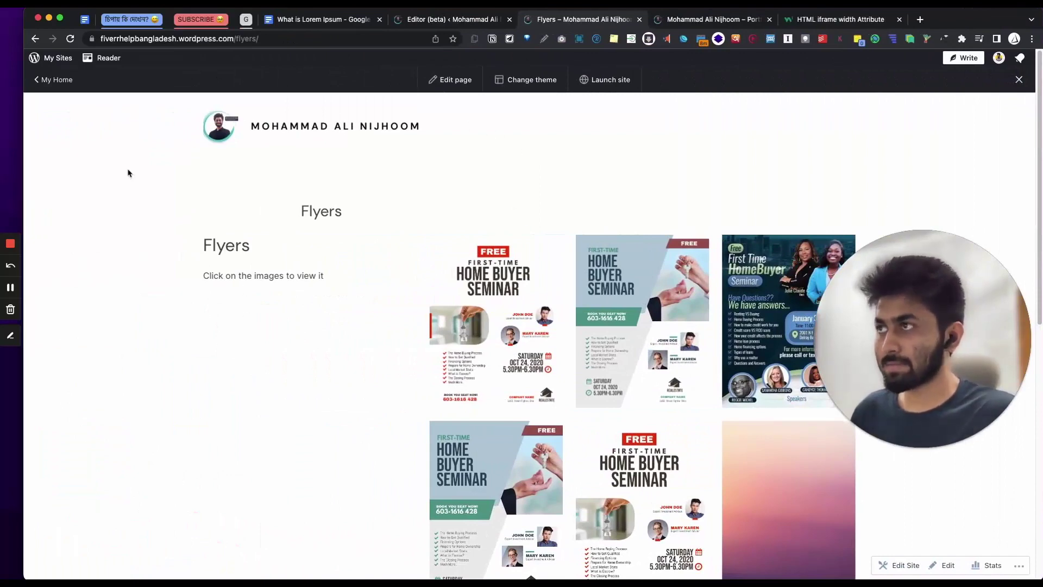
Step: Return to the site dashboard and open the Homepage from the page list for editing
click(53, 79)
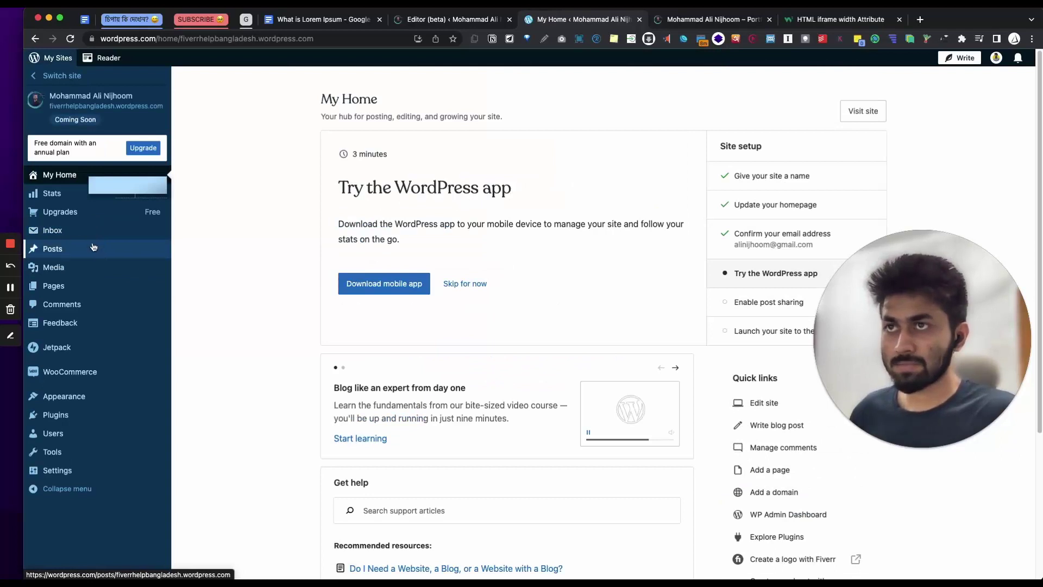
click(104, 287)
click(865, 220)
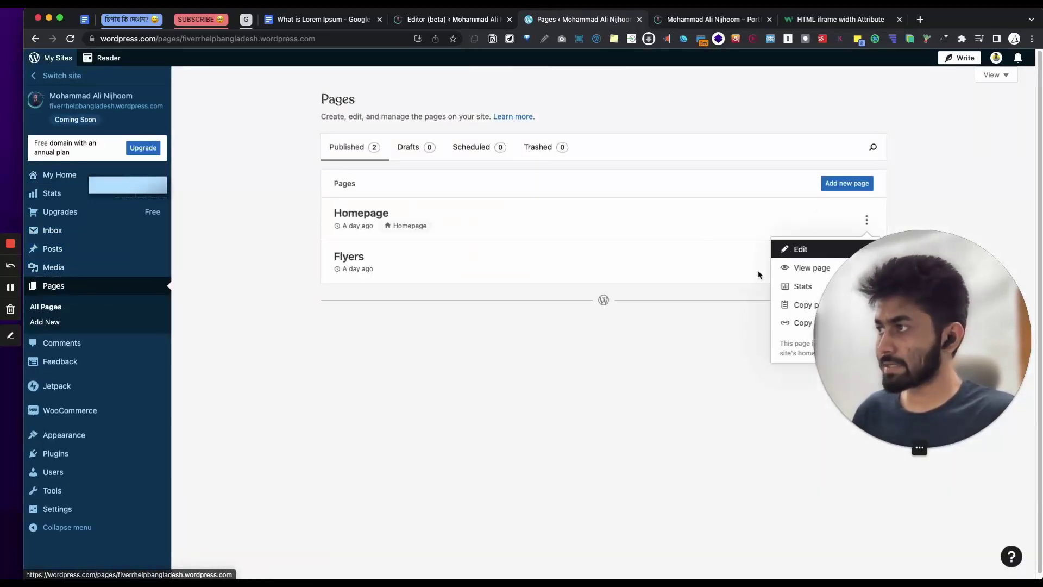
click(793, 247)
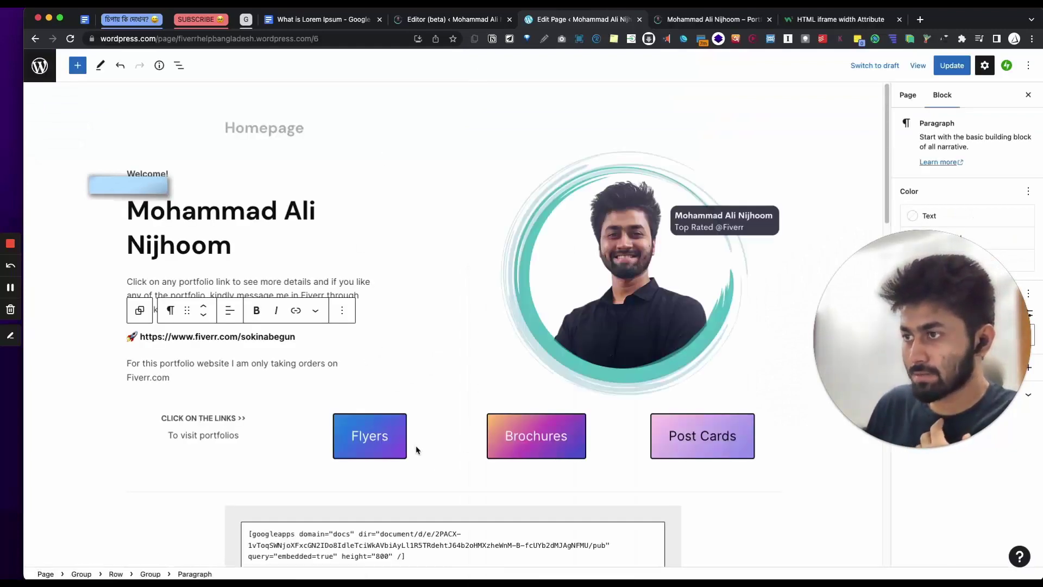
Step: Select the Columns block around the portfolio buttons and examine its stacking, color, dimension and border settings
click(393, 435)
key(Right)
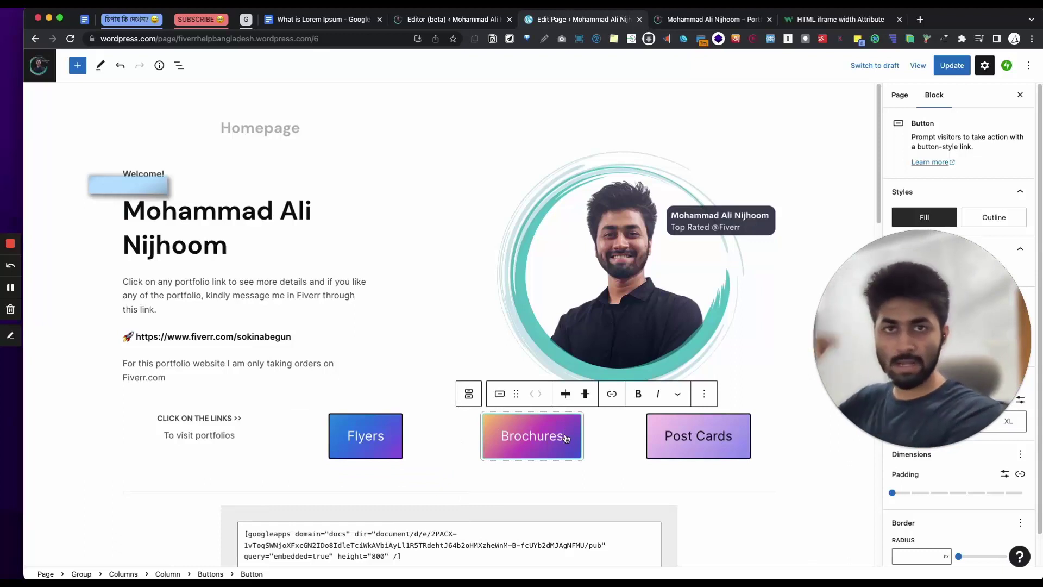
click(597, 435)
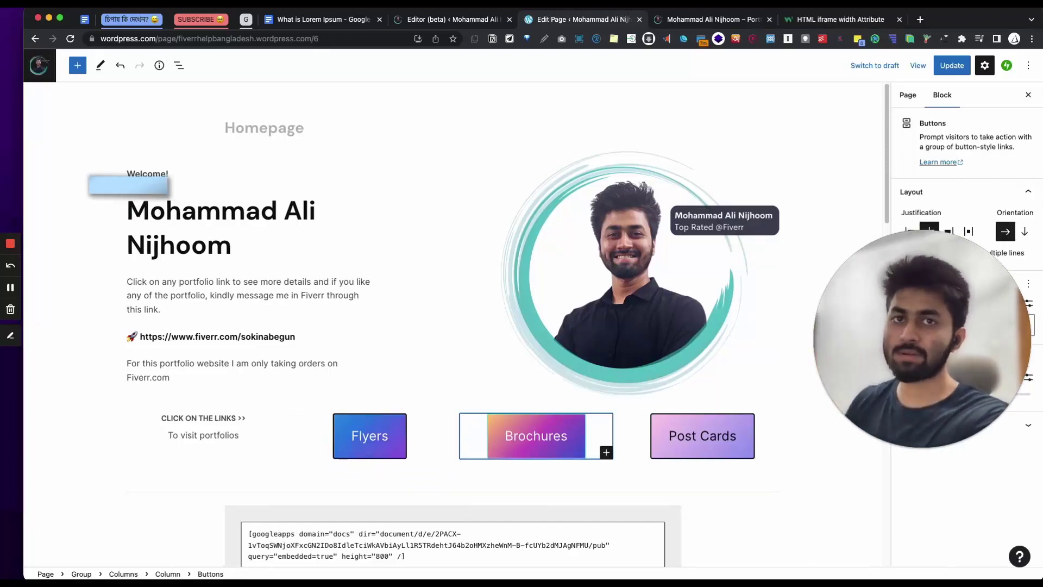
click(598, 472)
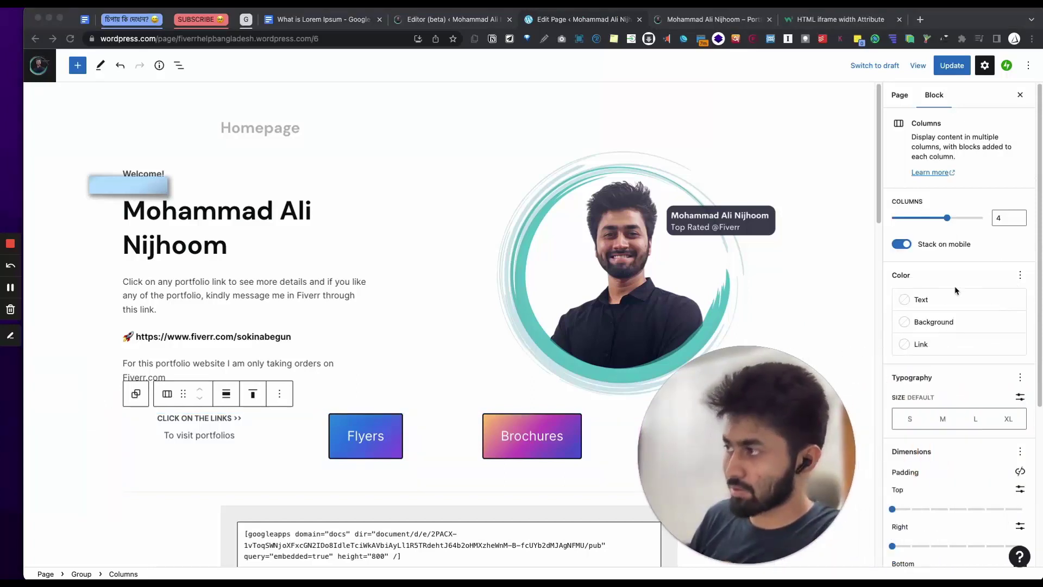
scroll(957, 391, down, 4)
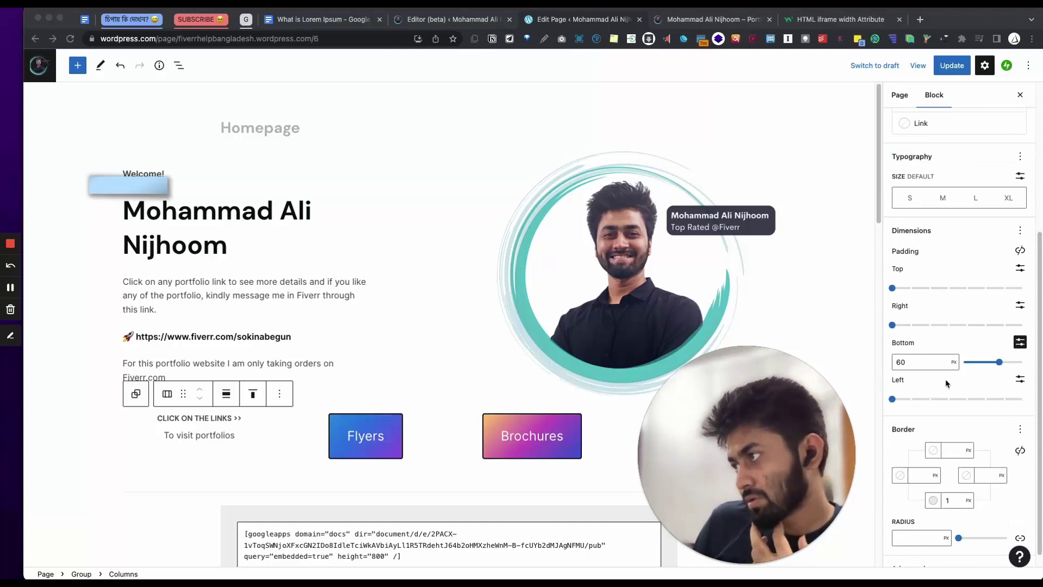
scroll(946, 384, down, 1)
scroll(956, 369, up, 5)
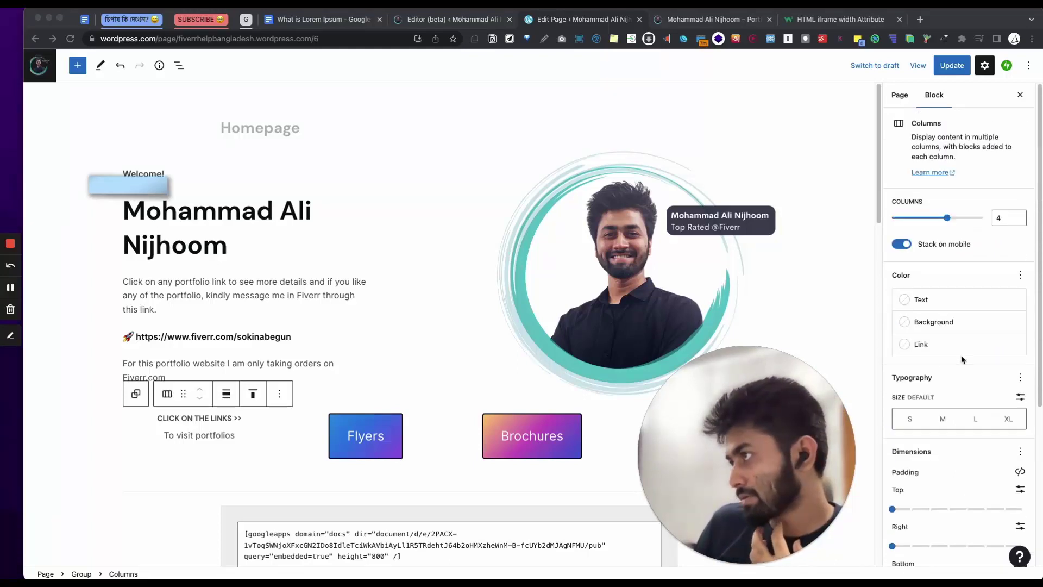
click(908, 246)
click(905, 247)
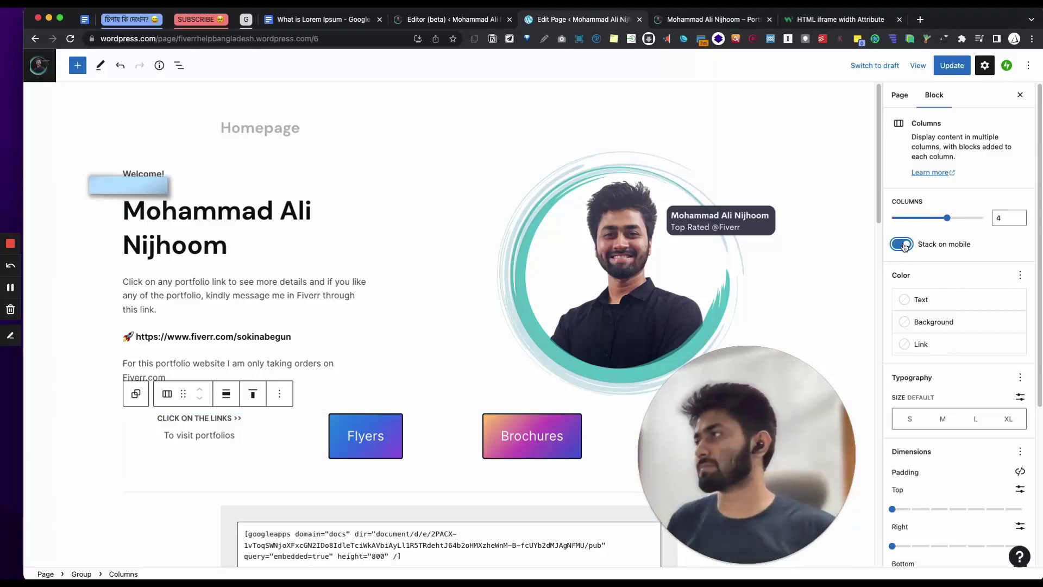
scroll(954, 385, down, 5)
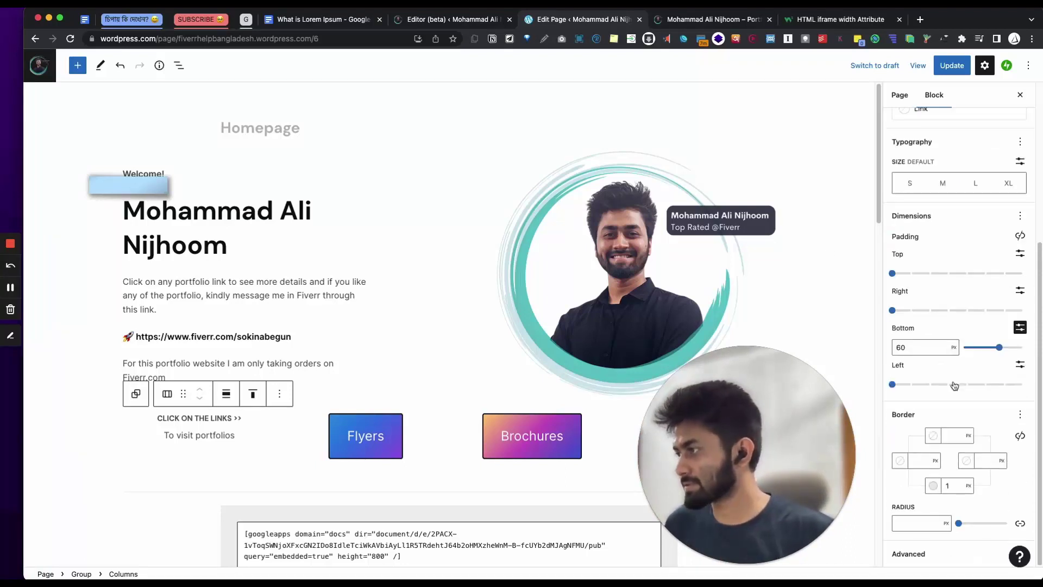
Step: Expand the advanced settings of the Columns block, then update the Homepage
click(932, 554)
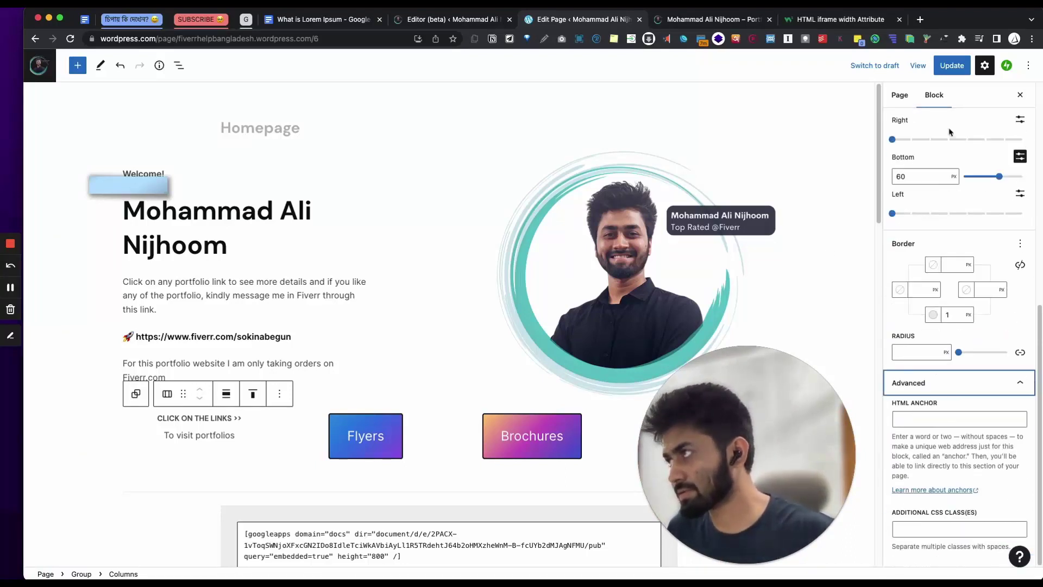
click(946, 64)
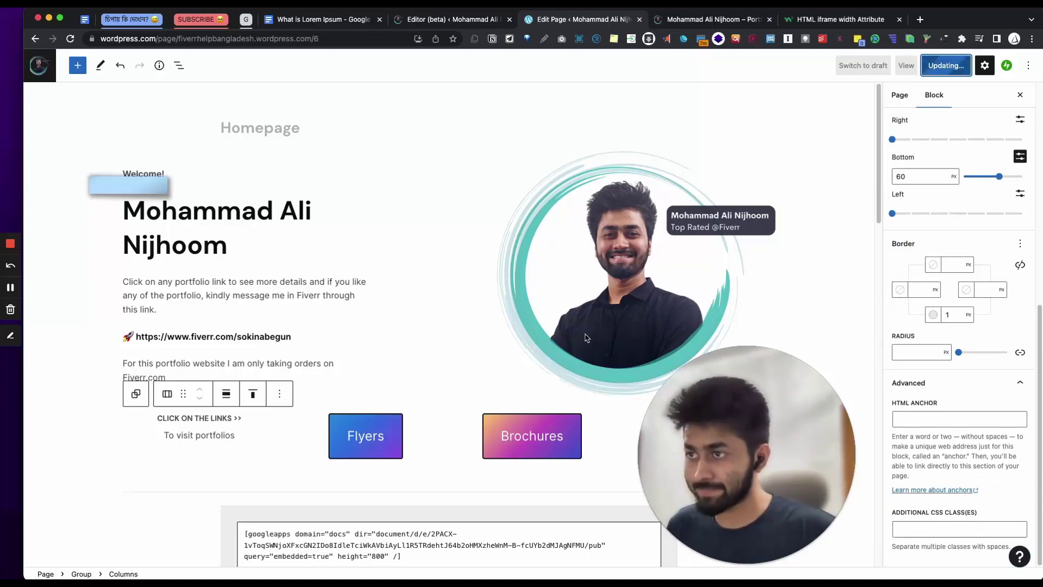
scroll(469, 296, down, 5)
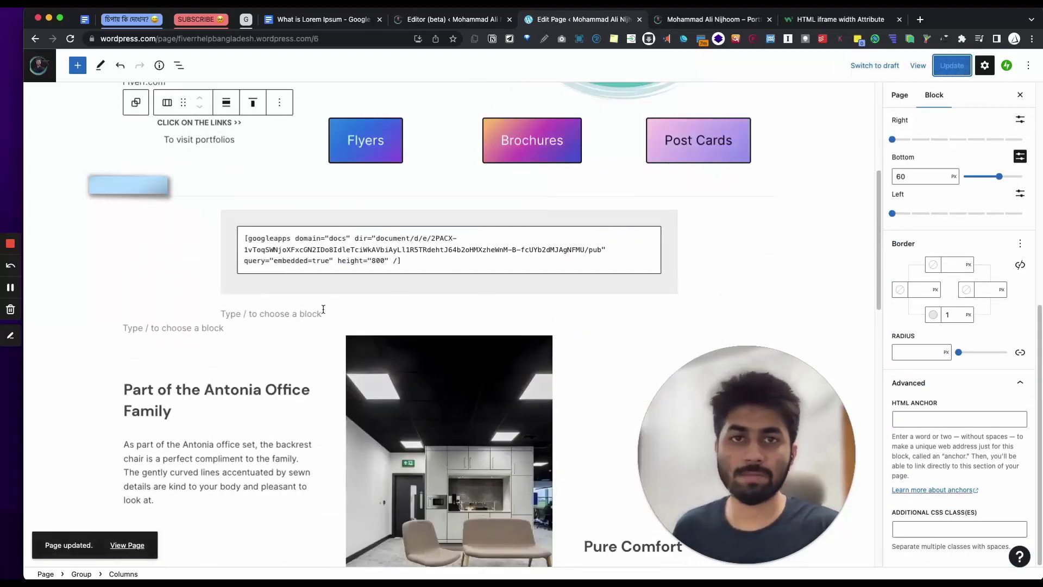
Step: Reload the live homepage and check how the embedded document displays below the portfolio buttons
click(681, 21)
click(71, 39)
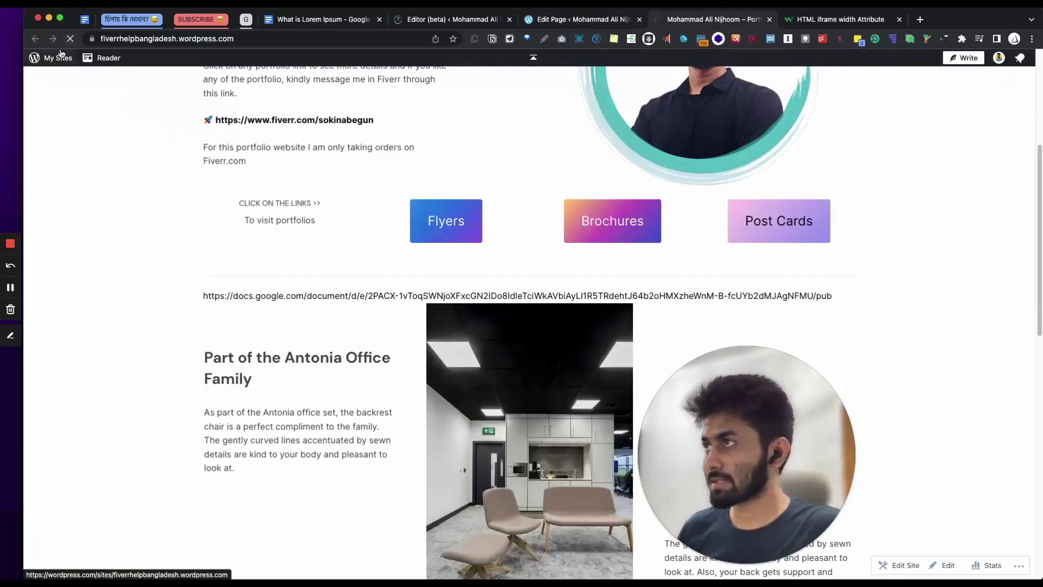
scroll(514, 328, down, 8)
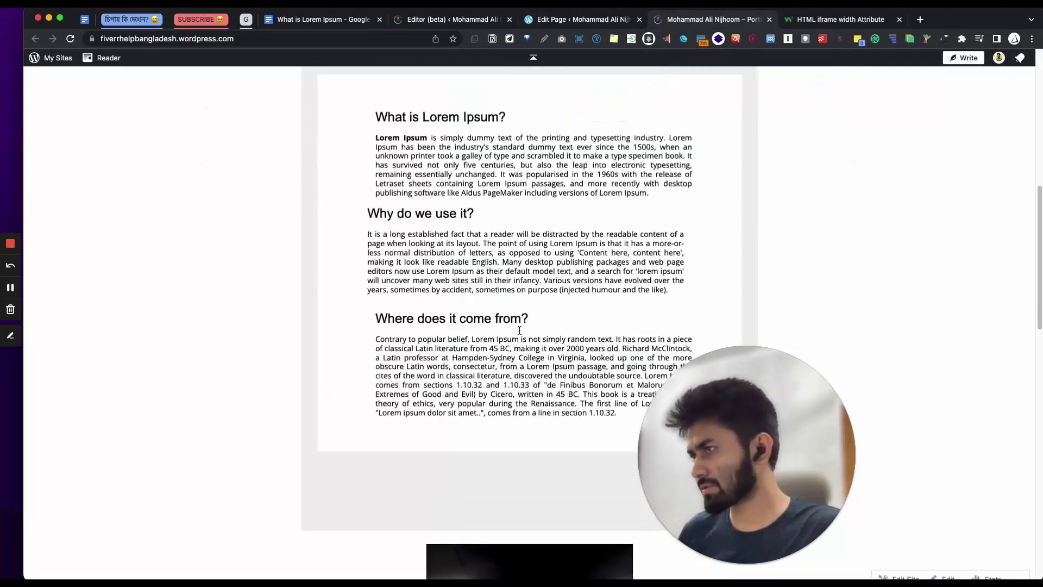
scroll(519, 329, up, 6)
scroll(434, 326, up, 6)
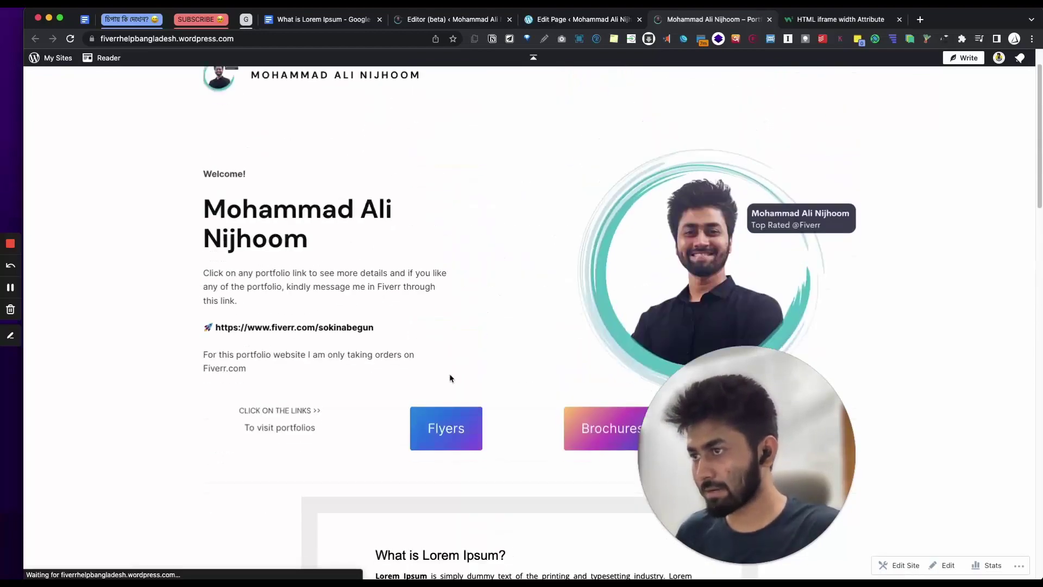
scroll(450, 377, down, 11)
scroll(337, 356, up, 7)
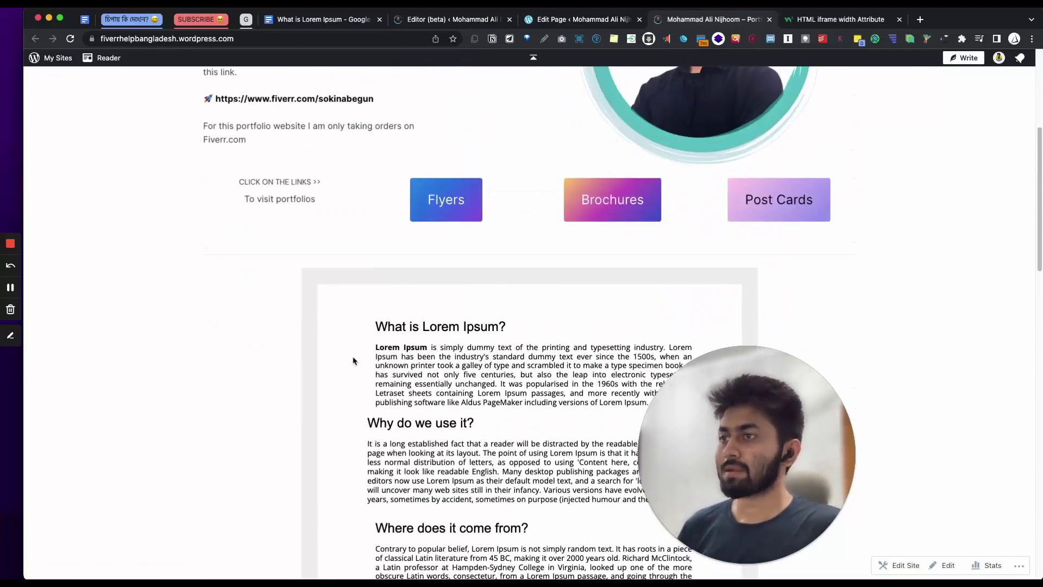
Step: Examine the embedded document's text and whether it can be selected, and review the homepage down to the customer testimonials
drag(352, 356, 484, 527)
scroll(390, 236, down, 4)
drag(358, 111, 535, 421)
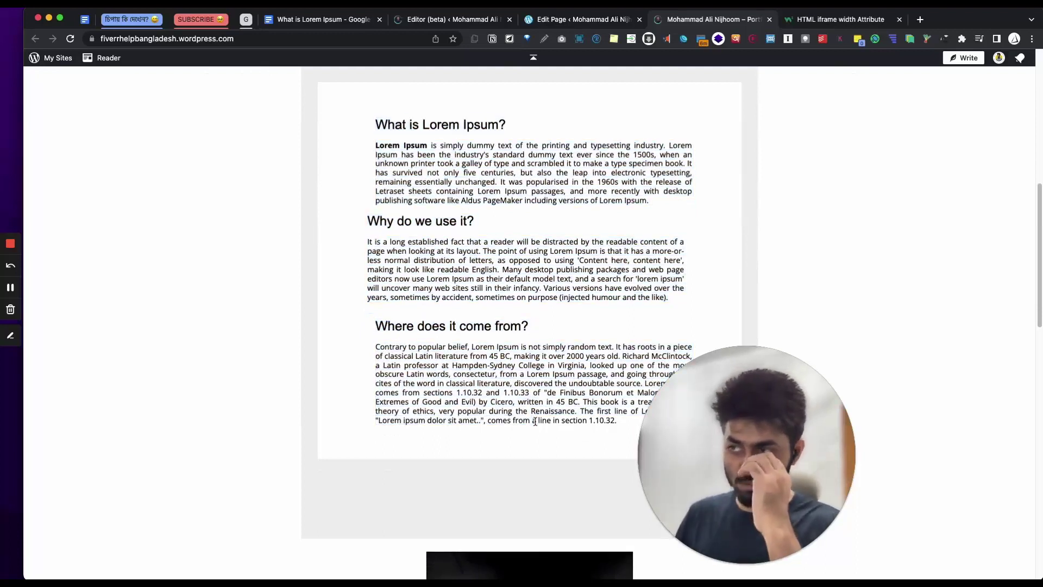
triple_click(535, 421)
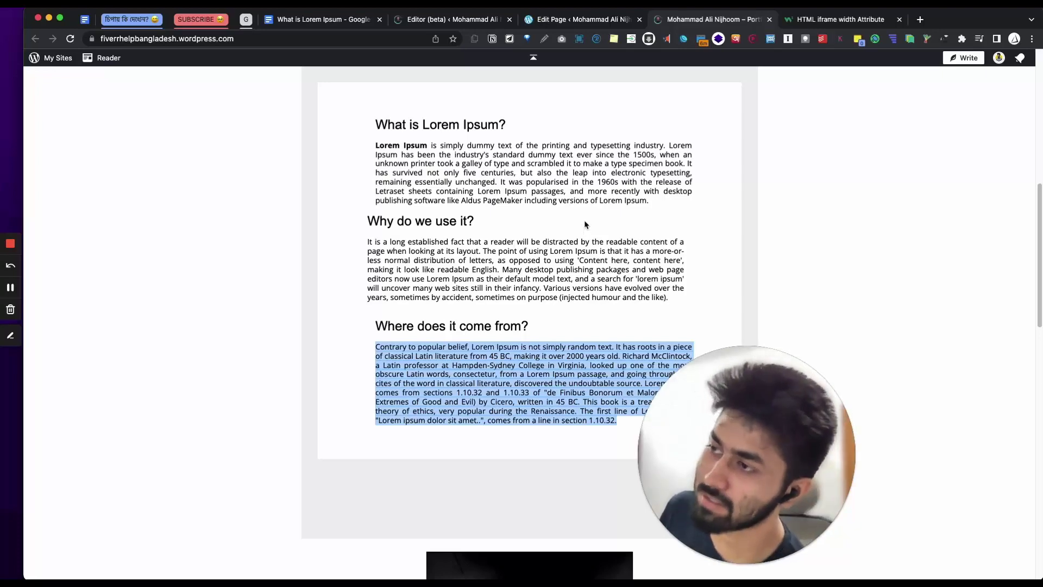
scroll(581, 236, up, 3)
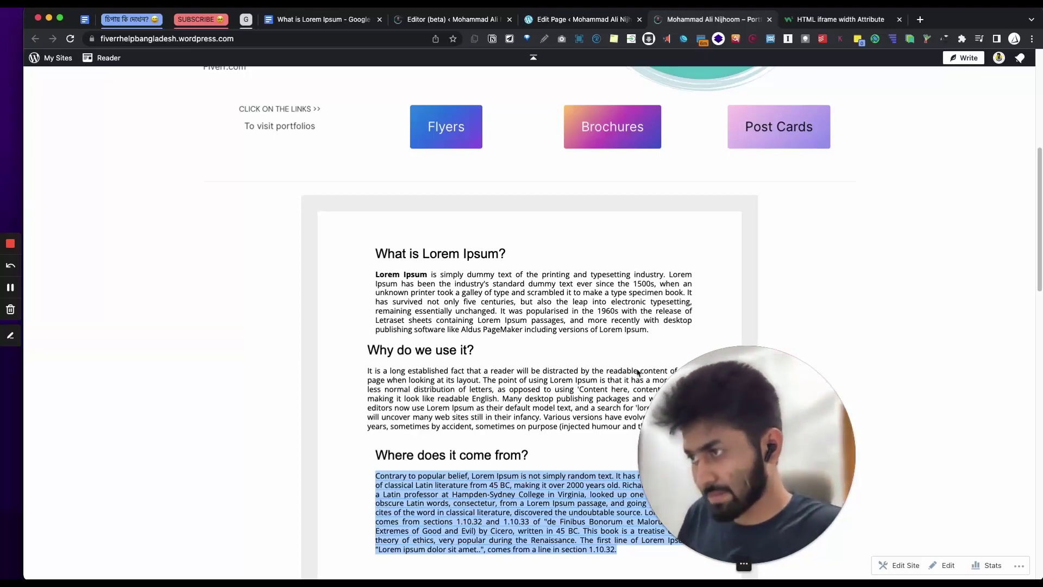
click(555, 461)
scroll(553, 467, down, 5)
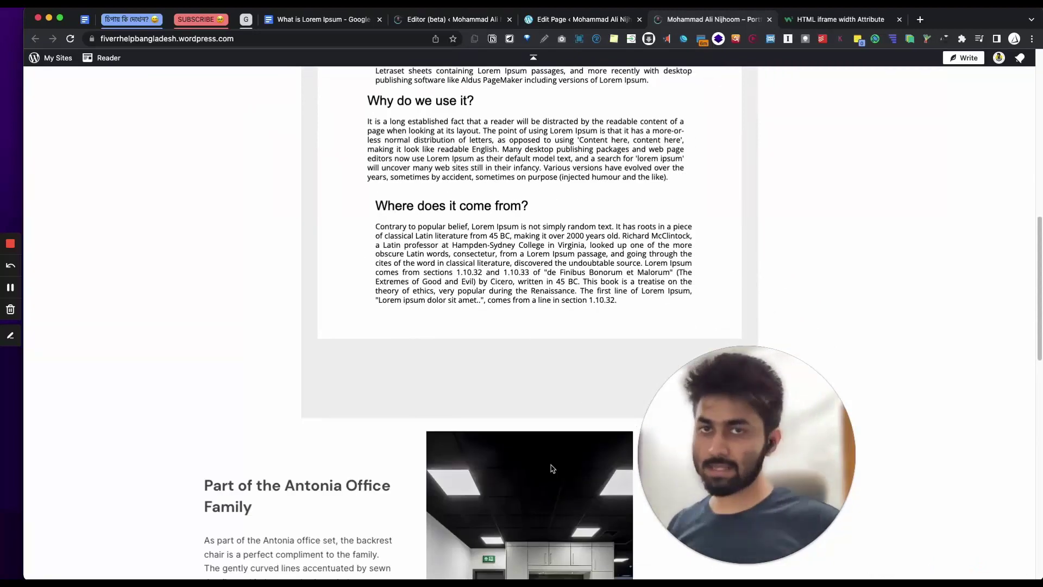
scroll(553, 469, up, 4)
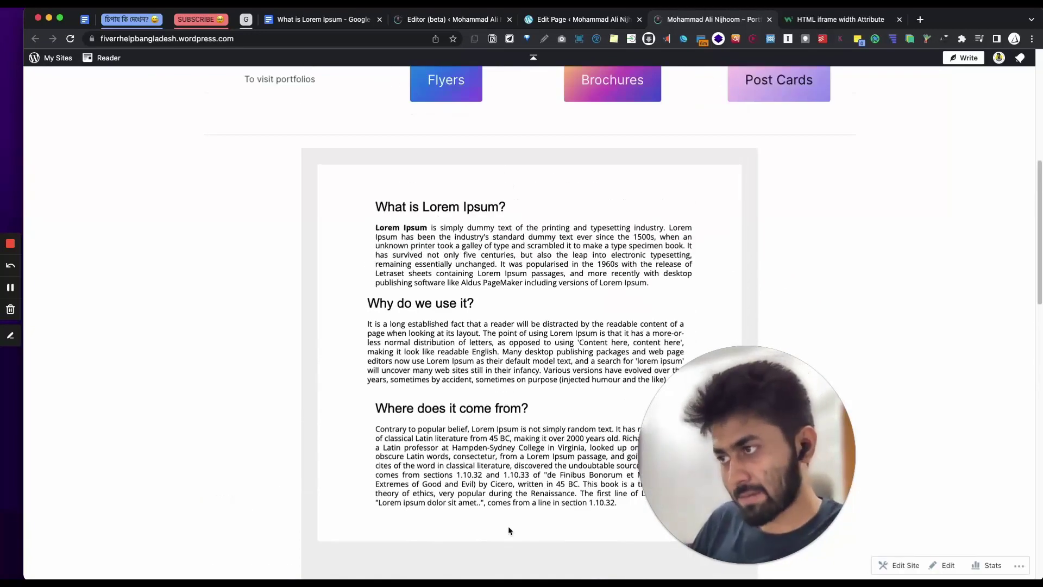
drag(354, 211, 451, 328)
click(452, 329)
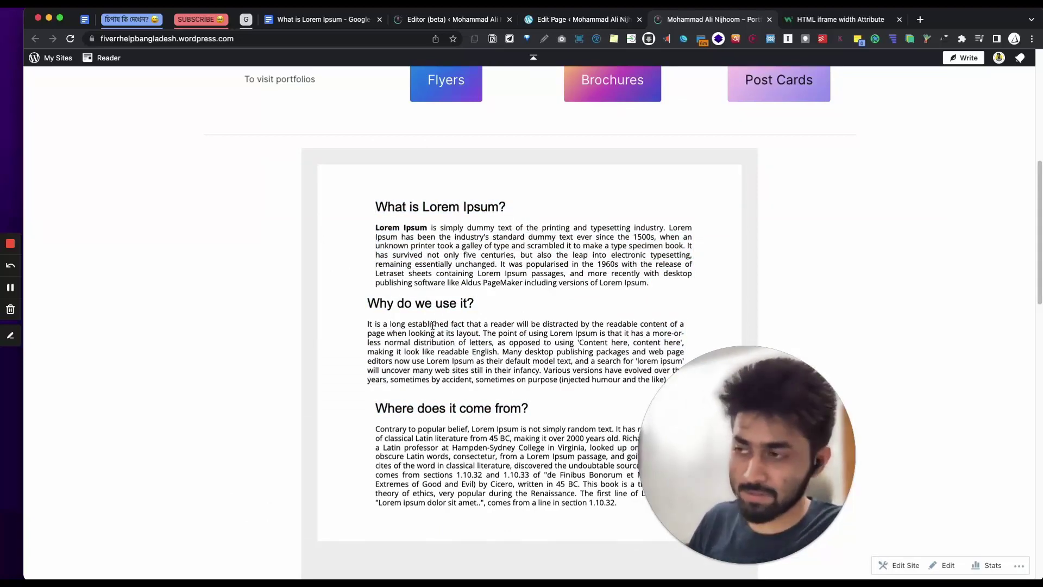
scroll(434, 329, down, 2)
scroll(439, 353, down, 8)
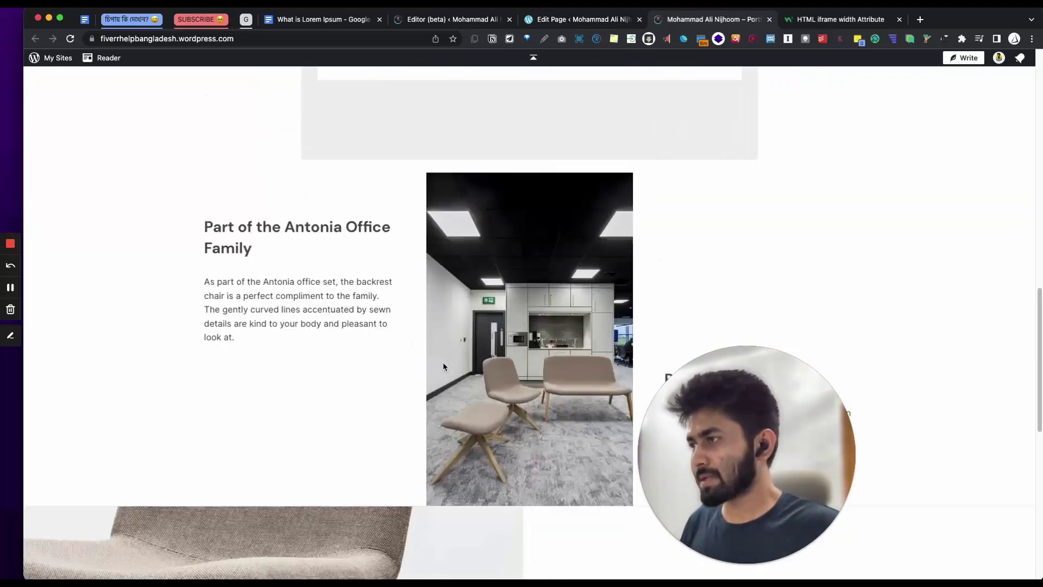
scroll(443, 364, down, 7)
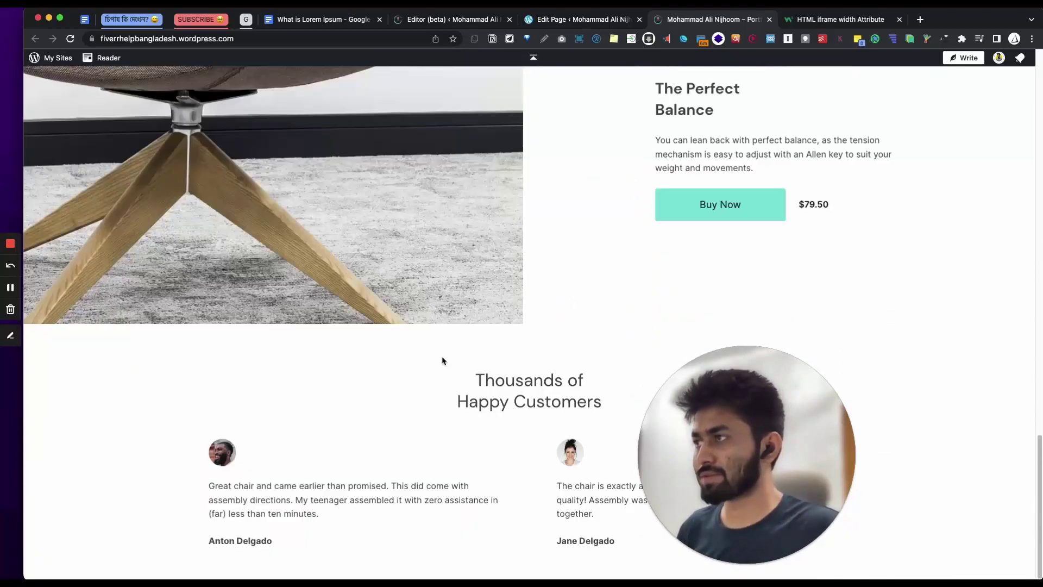
scroll(603, 172, up, 20)
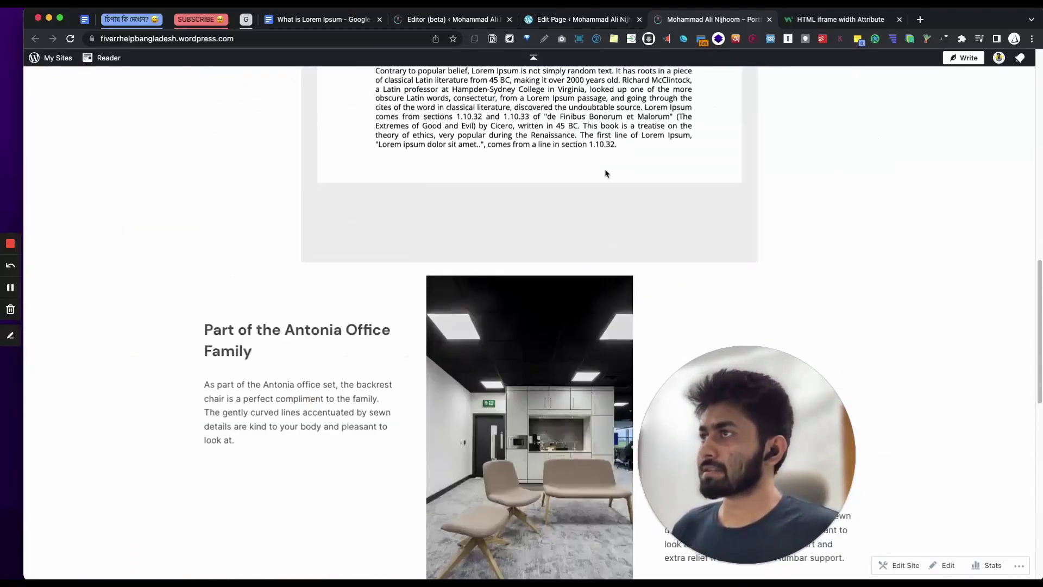